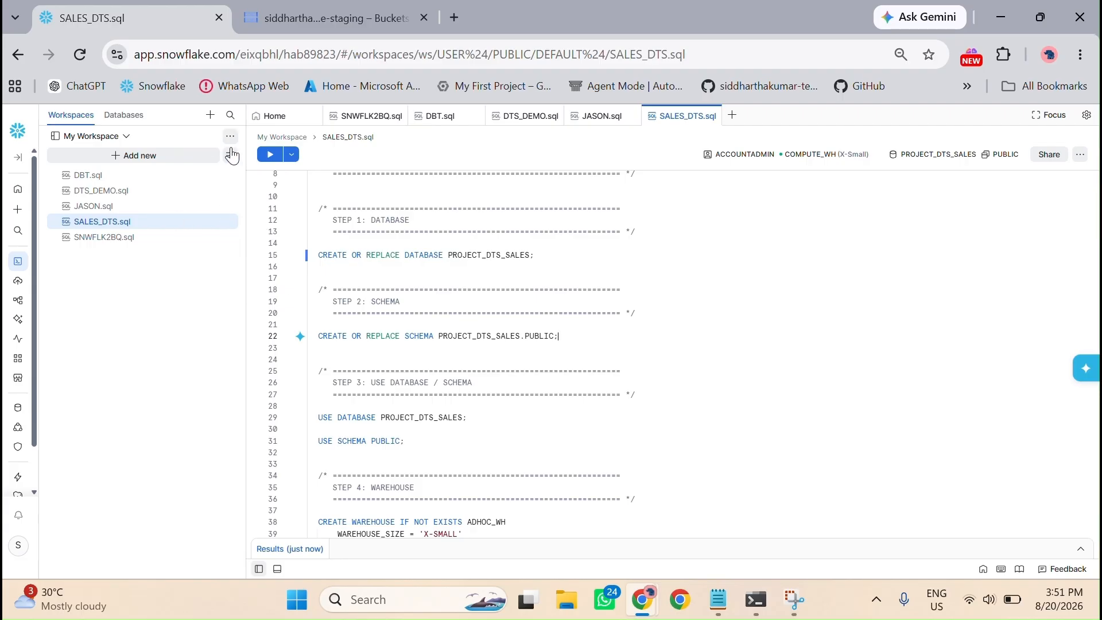
Step: Run the CREATE OR REPLACE SCHEMA PROJECT_DTS_SALES.PUBLIC statement and collapse its results
{"action": "left_click", "coordinate": [269, 152]}
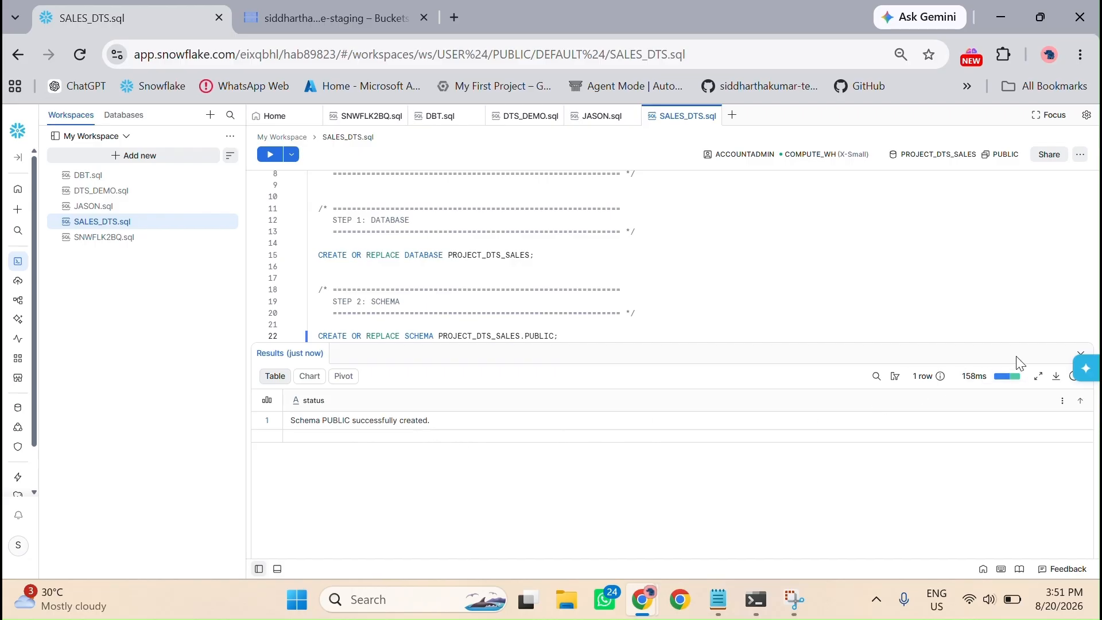
{"action": "left_click", "coordinate": [1080, 354]}
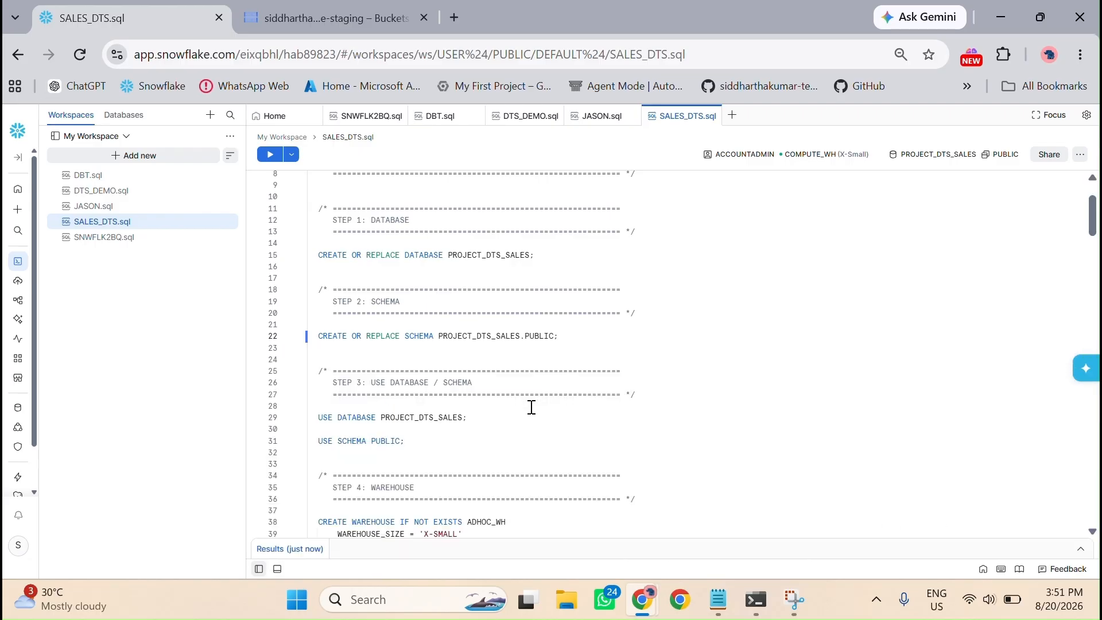
Step: Run the Step 3 statements USE DATABASE PROJECT_DTS_SALES and USE SCHEMA PUBLIC together, then collapse the results
{"action": "scroll", "coordinate": [532, 408], "scroll_direction": "down", "scroll_amount": 5}
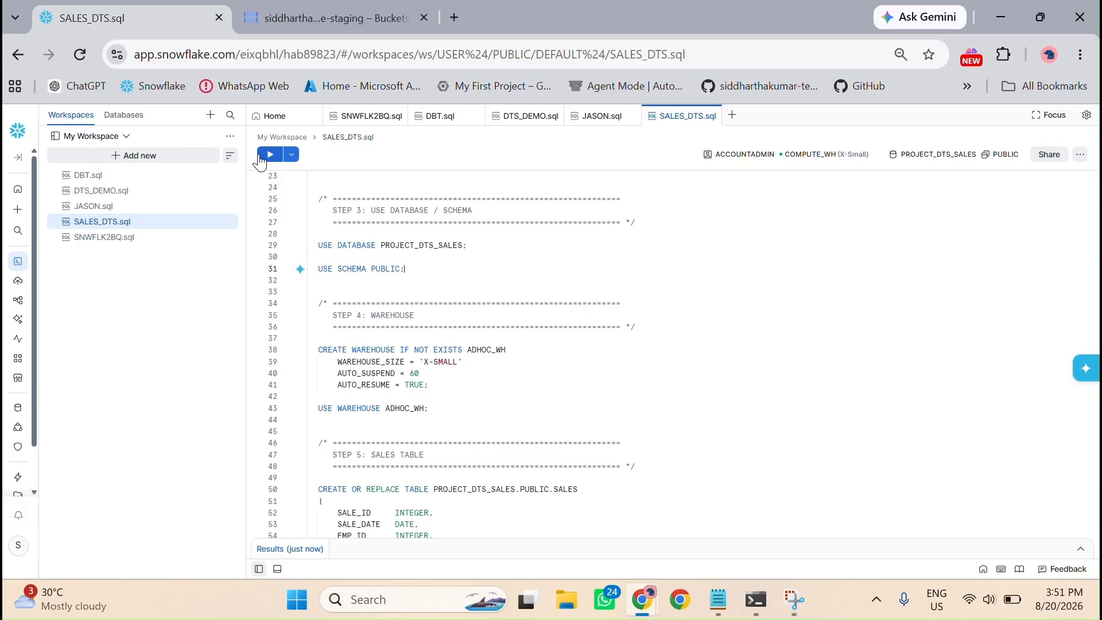
{"action": "left_click", "coordinate": [438, 278]}
{"action": "left_click_drag", "start_coordinate": [400, 268], "coordinate": [315, 246]}
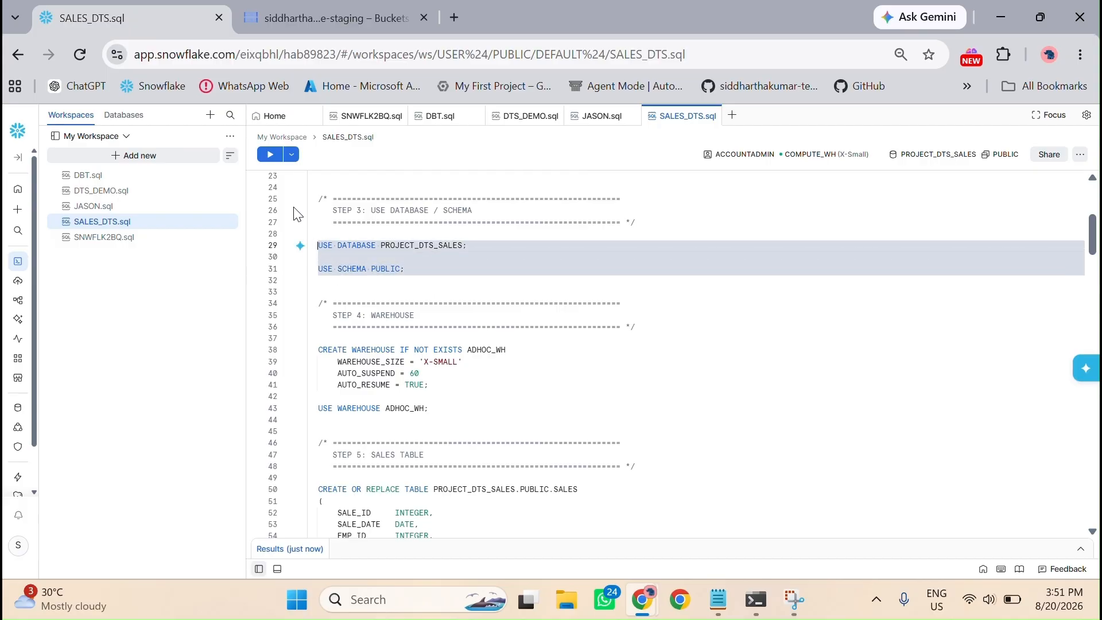
{"action": "left_click", "coordinate": [271, 160]}
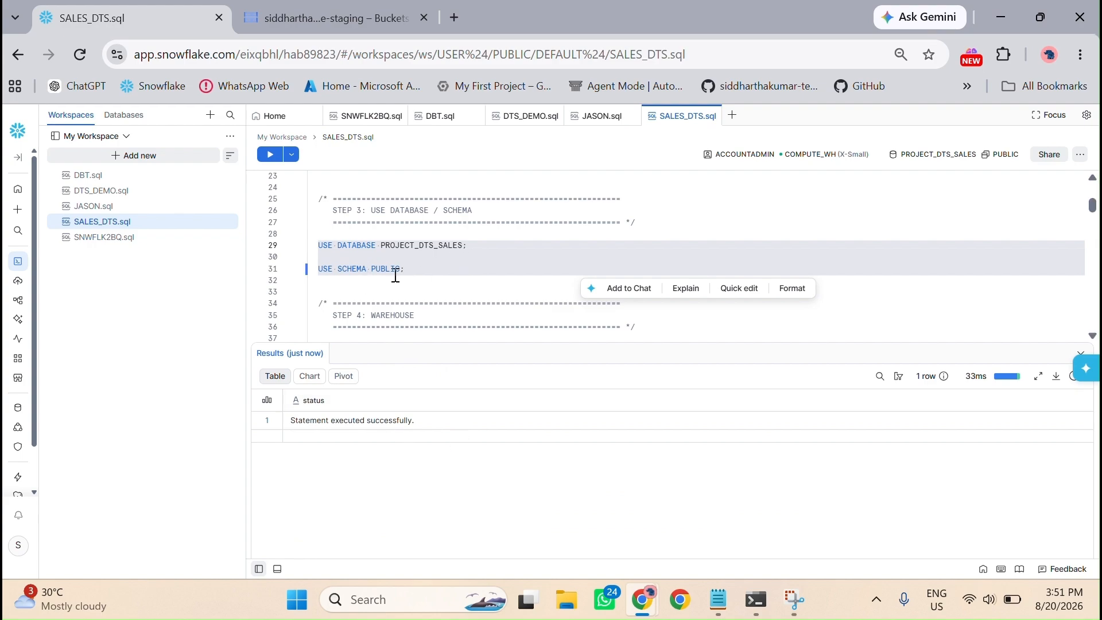
{"action": "left_click", "coordinate": [696, 317]}
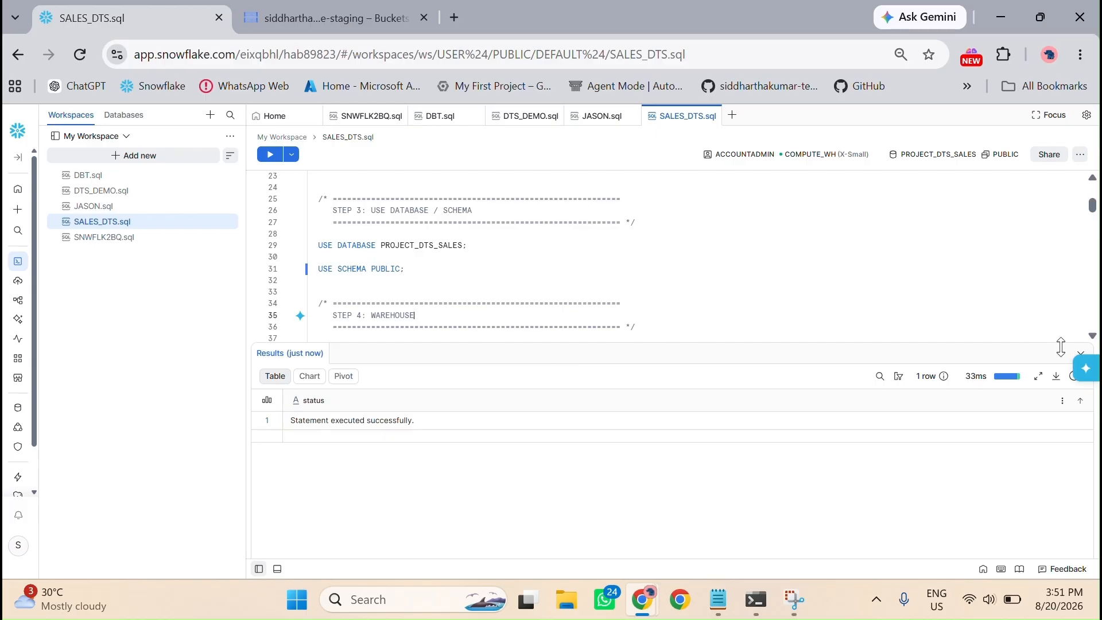
{"action": "left_click", "coordinate": [1082, 353]}
Step: Replace the warehouse name ADHOC_WH in the USE WAREHOUSE statement with PROJECT_DTS_WH
{"action": "scroll", "coordinate": [593, 329], "scroll_direction": "down", "scroll_amount": 2}
{"action": "scroll", "coordinate": [592, 322], "scroll_direction": "up", "scroll_amount": 1}
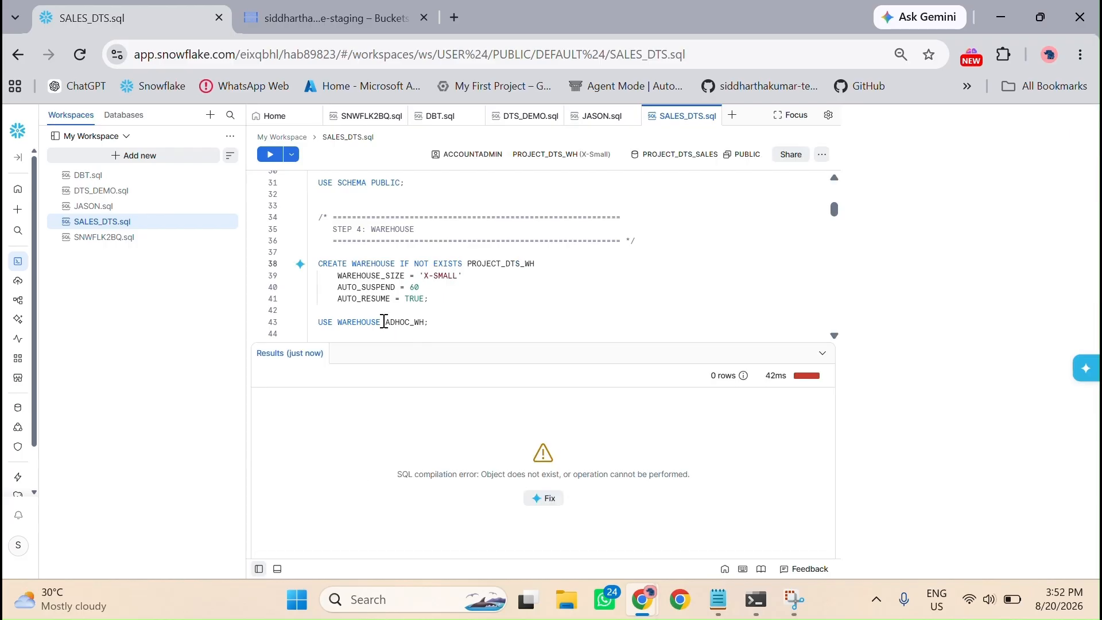
{"action": "left_click_drag", "start_coordinate": [395, 321], "coordinate": [392, 322]}
{"action": "key", "text": "shift+Right"}
{"action": "key", "text": "shift+Right"}
{"action": "key", "text": "shift+Right"}
{"action": "key", "text": "shift+Right"}
{"action": "key", "text": "shift+Right"}
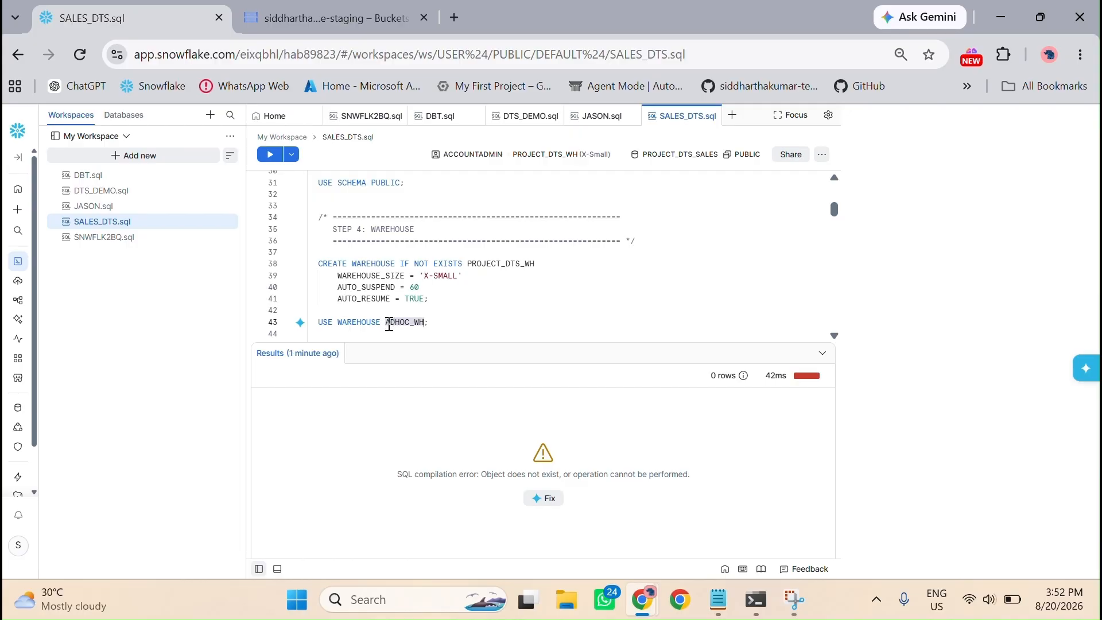
{"action": "type", "text": "PROJECT_DTS_WH"}
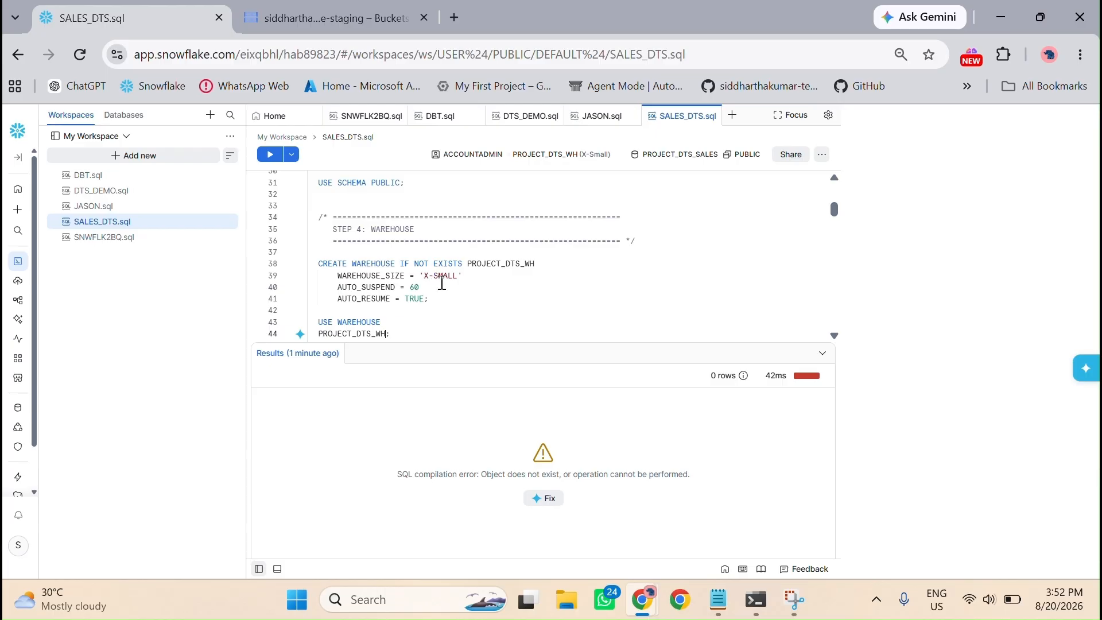
Step: Run the CREATE WAREHOUSE IF NOT EXISTS PROJECT_DTS_WH statement and collapse its results
{"action": "left_click", "coordinate": [448, 299]}
{"action": "left_click", "coordinate": [271, 154]}
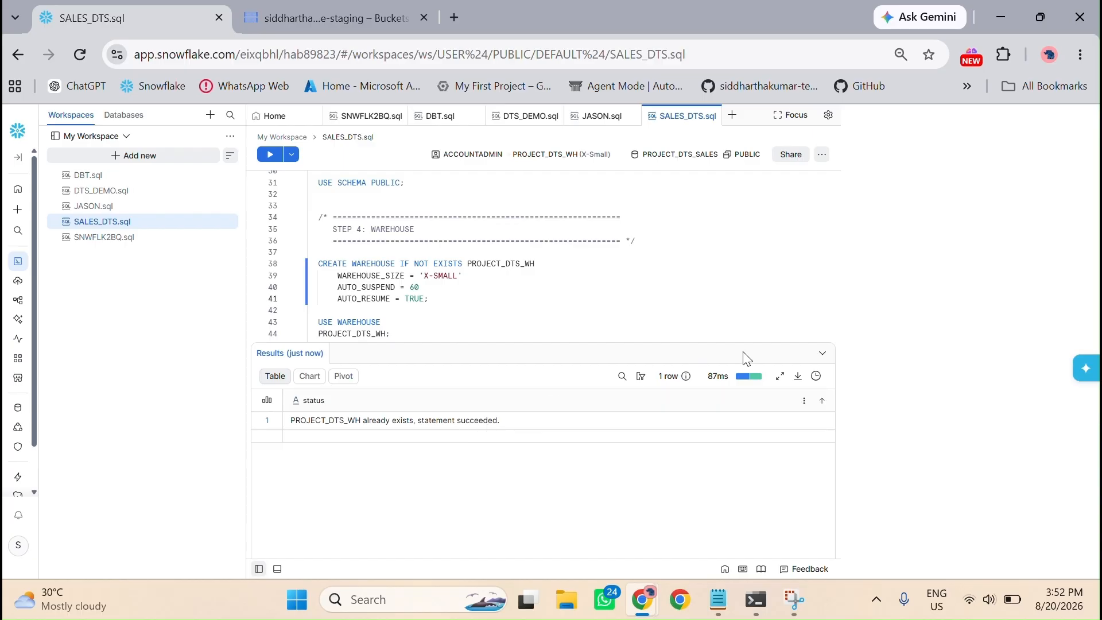
{"action": "left_click", "coordinate": [823, 360]}
Step: Run the USE WAREHOUSE PROJECT_DTS_WH statement and collapse its results
{"action": "scroll", "coordinate": [297, 234], "scroll_direction": "down", "scroll_amount": 3}
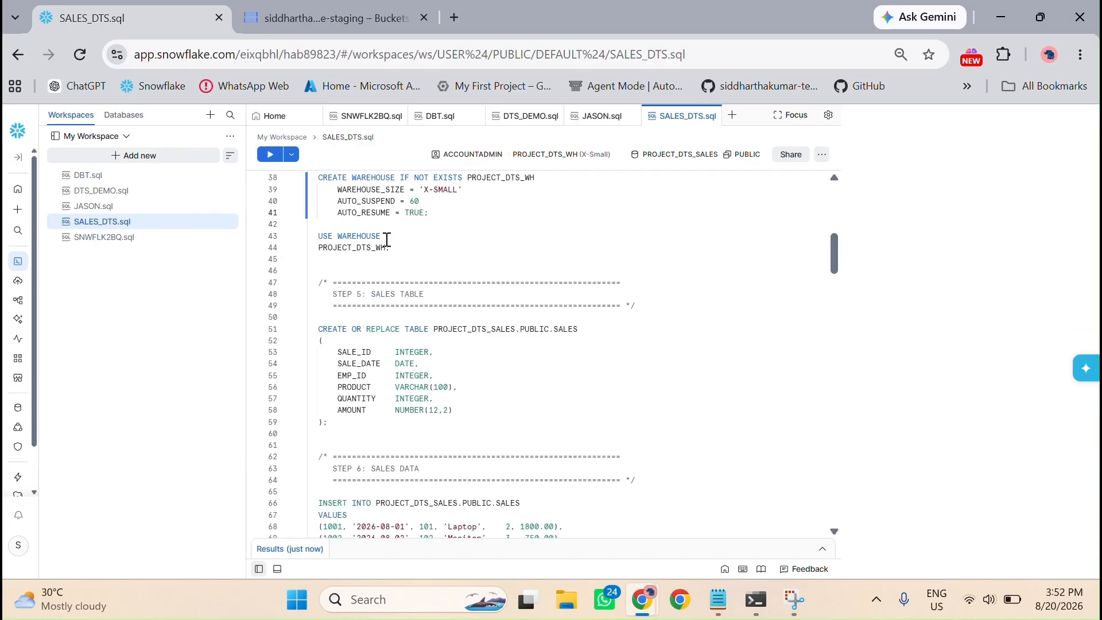
{"action": "left_click", "coordinate": [269, 154]}
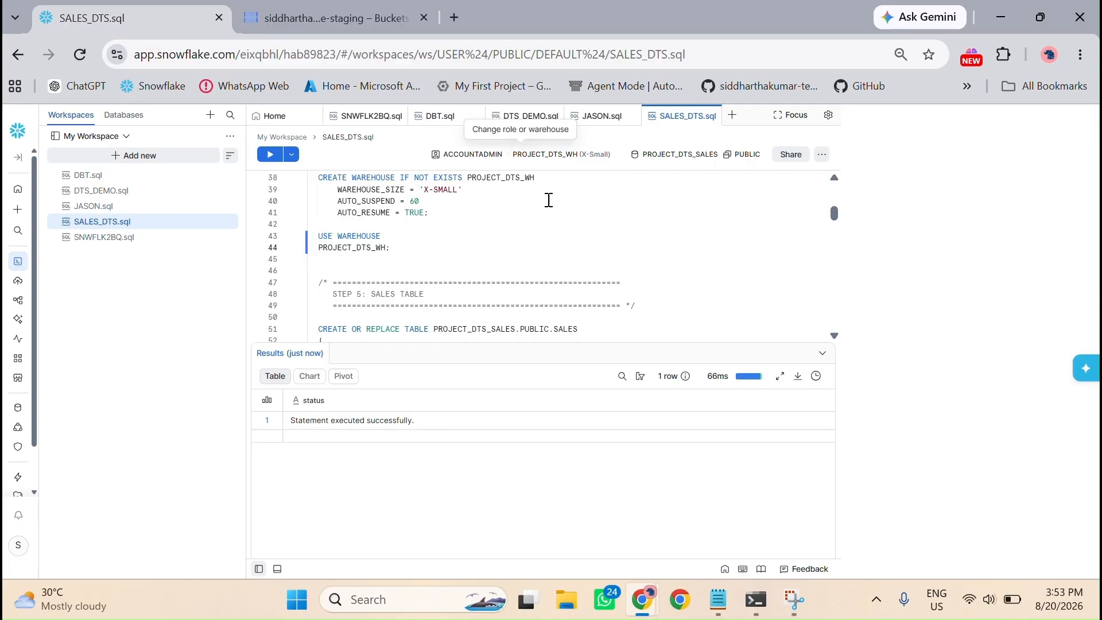
{"action": "scroll", "coordinate": [465, 268], "scroll_direction": "down", "scroll_amount": 5}
{"action": "scroll", "coordinate": [463, 268], "scroll_direction": "up", "scroll_amount": 2}
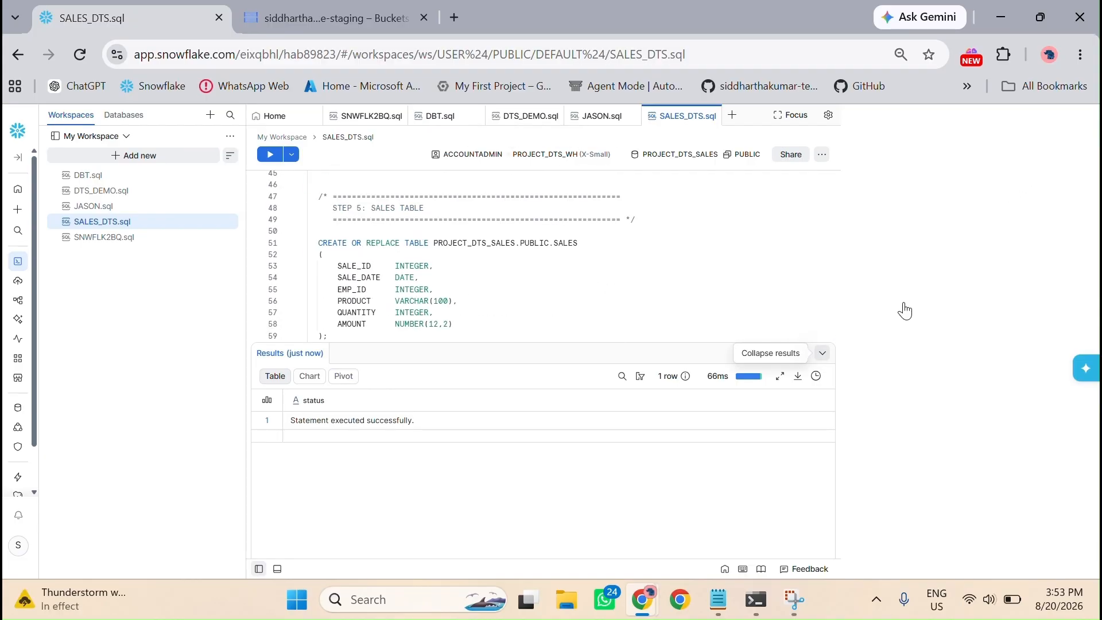
{"action": "left_click", "coordinate": [822, 353]}
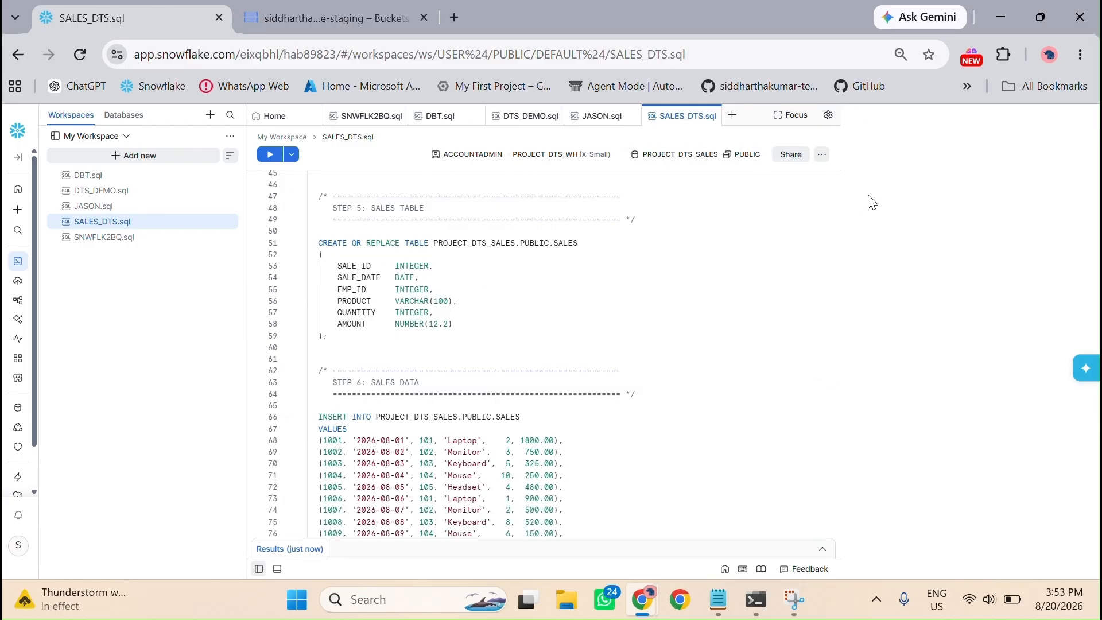
Step: Enlarge the editor with focus mode and run the Step 5 statement that creates the PROJECT_DTS_SALES.PUBLIC.SALES table
{"action": "left_click", "coordinate": [782, 118]}
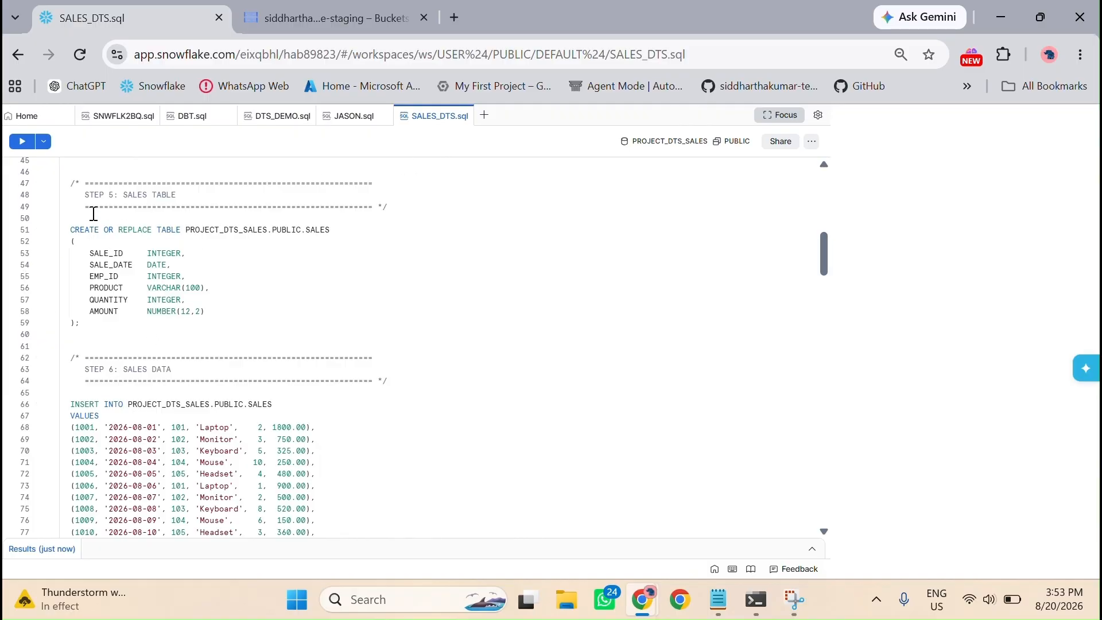
{"action": "scroll", "coordinate": [123, 253], "scroll_direction": "up", "scroll_amount": 3}
{"action": "scroll", "coordinate": [137, 283], "scroll_direction": "up", "scroll_amount": 2}
{"action": "scroll", "coordinate": [111, 301], "scroll_direction": "down", "scroll_amount": 2}
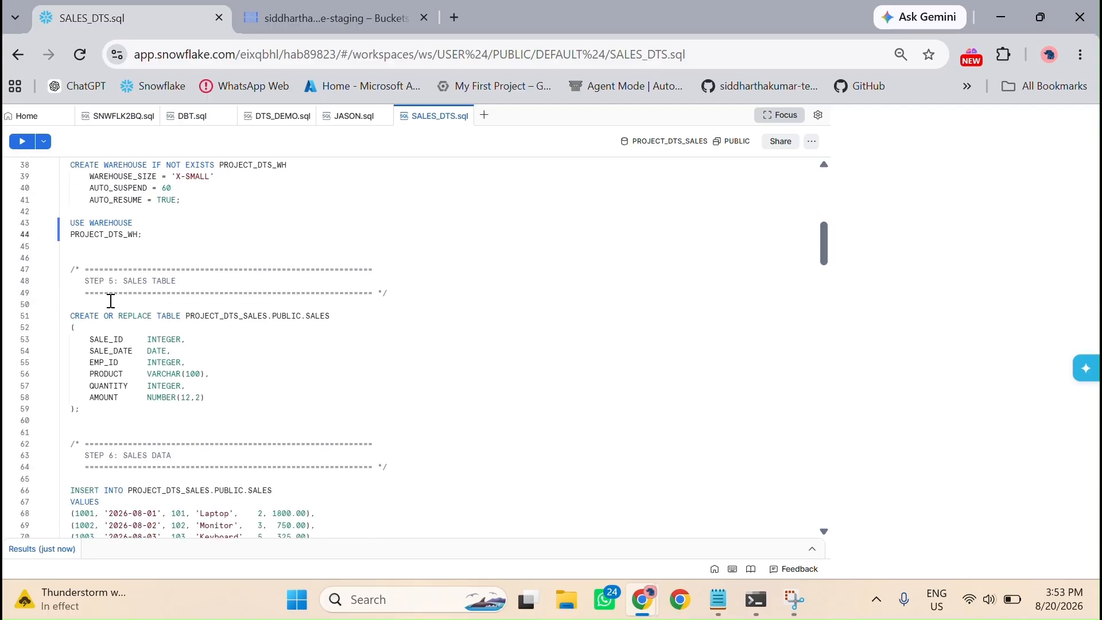
{"action": "scroll", "coordinate": [206, 312], "scroll_direction": "down", "scroll_amount": 3}
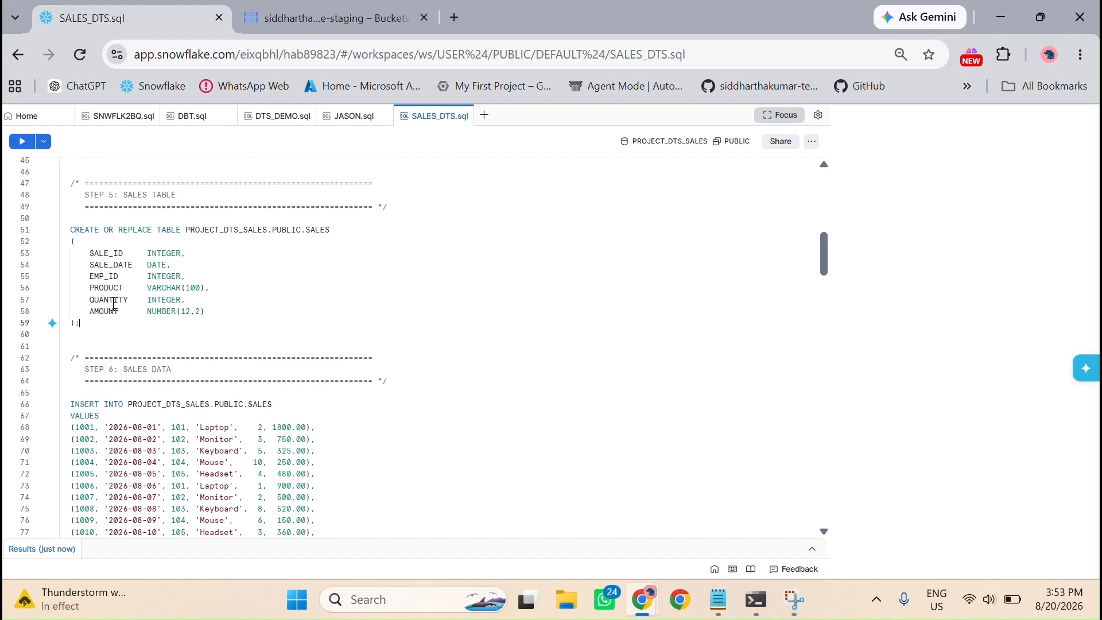
{"action": "left_click", "coordinate": [22, 143]}
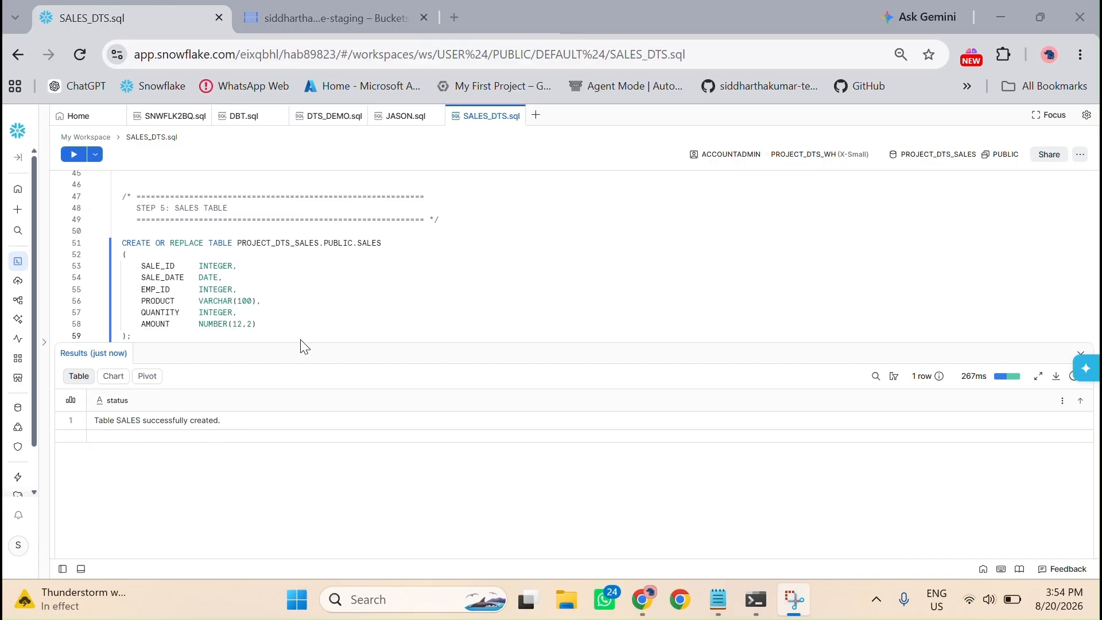
{"action": "left_click", "coordinate": [1083, 356]}
Step: Select the whole Step 6 INSERT INTO PROJECT_DTS_SALES.PUBLIC.SALES statement, run it to load the sales rows, and collapse the results
{"action": "scroll", "coordinate": [494, 368], "scroll_direction": "down", "scroll_amount": 3}
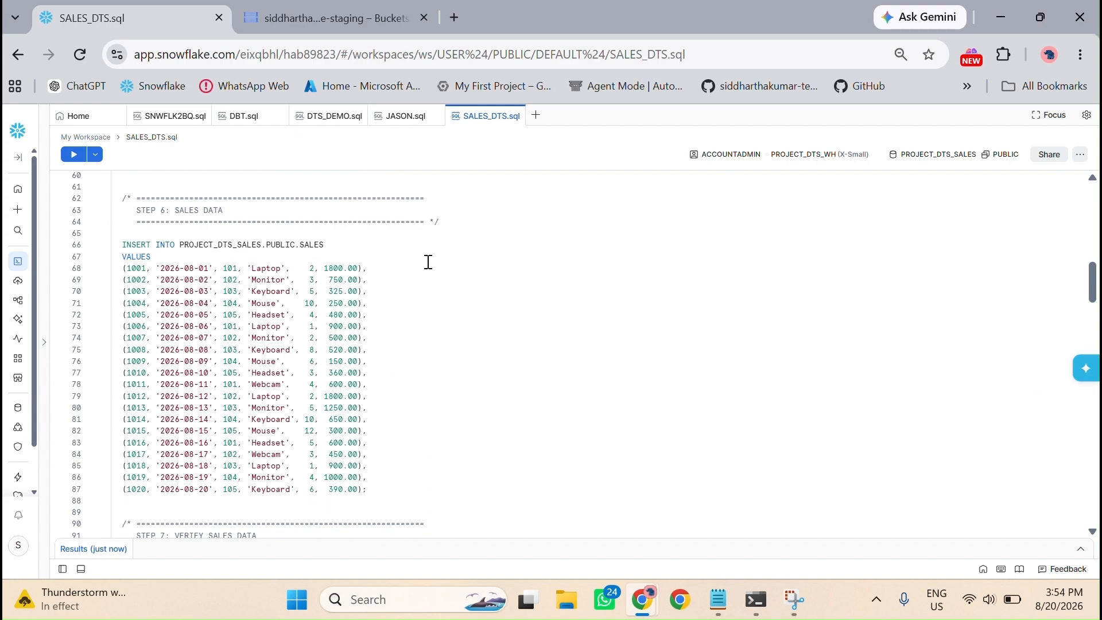
{"action": "scroll", "coordinate": [428, 261], "scroll_direction": "down", "scroll_amount": 2}
{"action": "scroll", "coordinate": [128, 275], "scroll_direction": "up", "scroll_amount": 2}
{"action": "scroll", "coordinate": [359, 405], "scroll_direction": "down", "scroll_amount": 4}
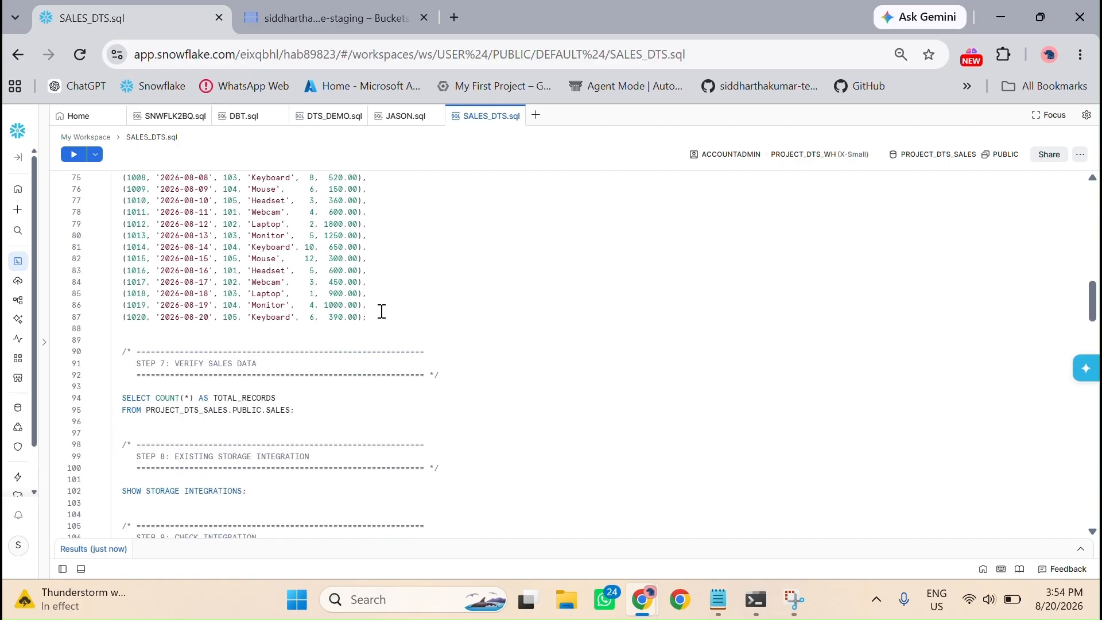
{"action": "left_click", "coordinate": [368, 317]}
{"action": "scroll", "coordinate": [222, 283], "scroll_direction": "up", "scroll_amount": 5}
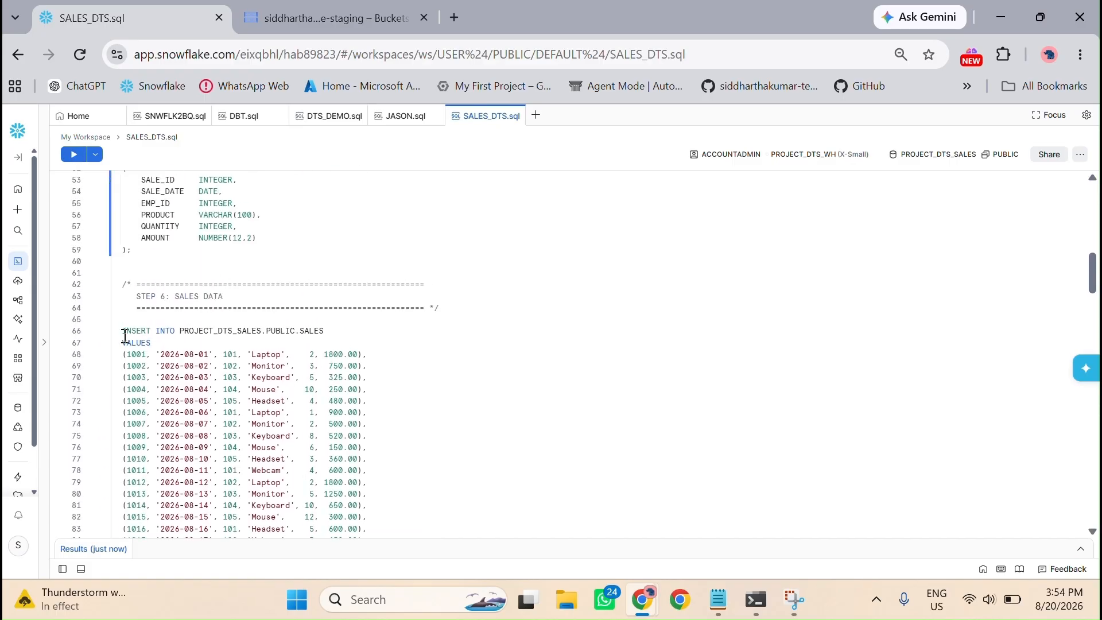
{"action": "left_click_drag", "start_coordinate": [126, 337], "coordinate": [285, 560]}
{"action": "left_click_drag", "start_coordinate": [319, 462], "coordinate": [367, 452]}
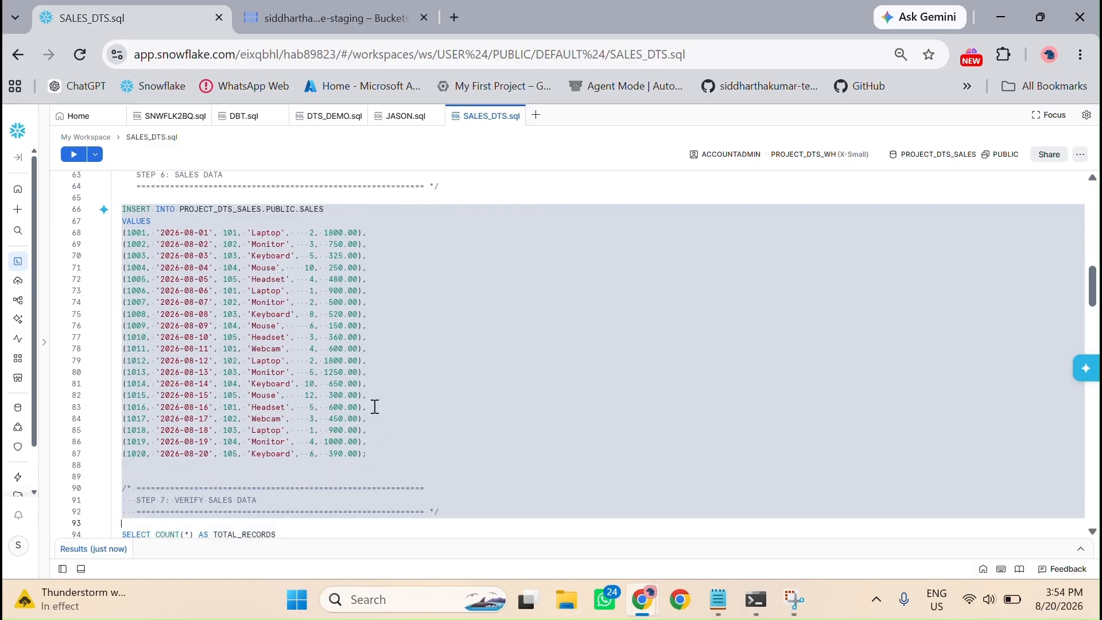
{"action": "left_click_drag", "start_coordinate": [374, 406], "coordinate": [366, 454]}
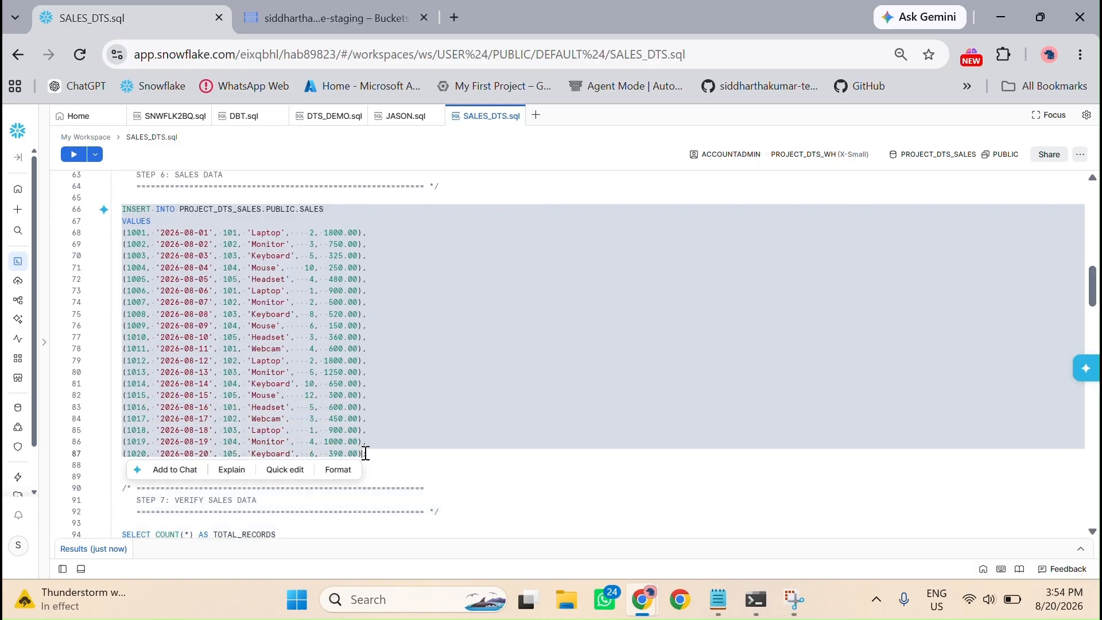
{"action": "left_click", "coordinate": [84, 156]}
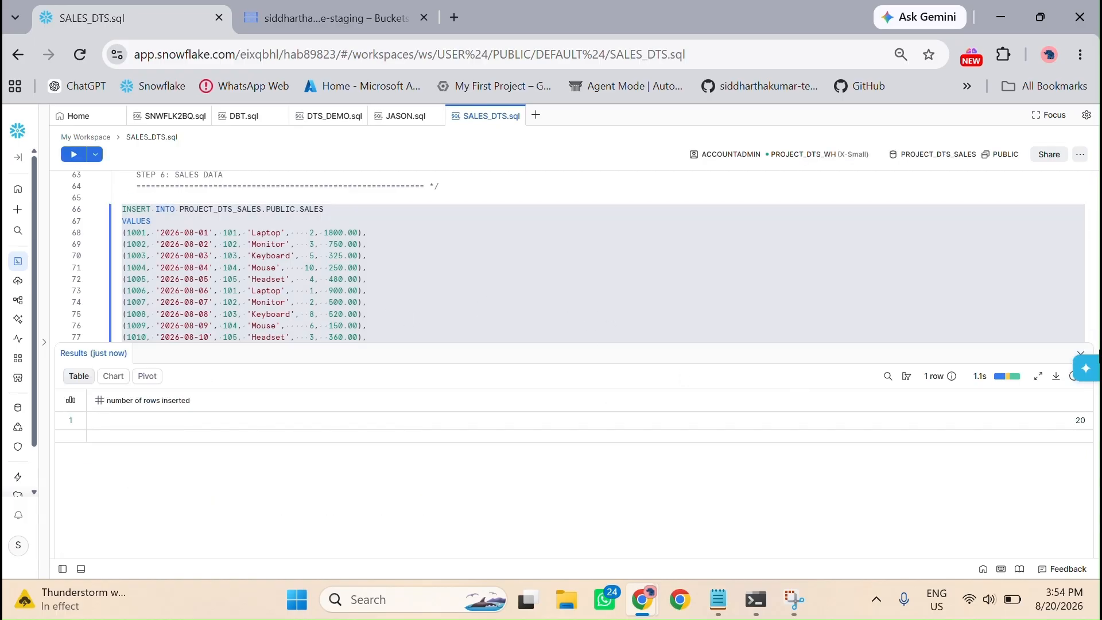
{"action": "left_click", "coordinate": [1083, 357]}
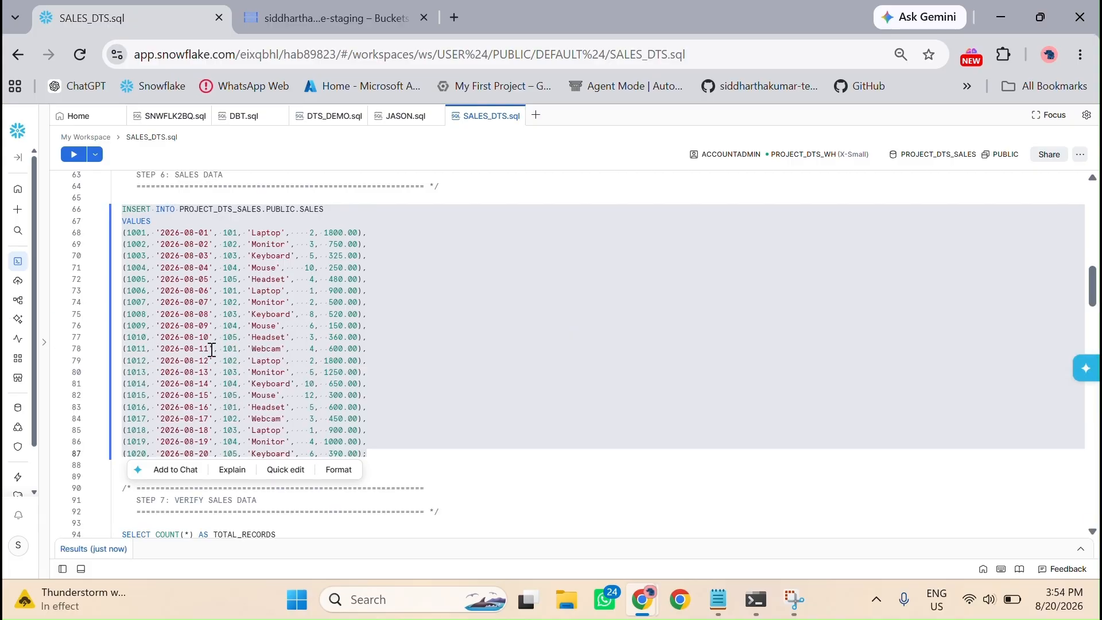
{"action": "left_click", "coordinate": [406, 445]}
Step: Run the Step 7 SELECT COUNT(*) AS TOTAL_RECORDS query on the SALES table
{"action": "scroll", "coordinate": [405, 446], "scroll_direction": "down", "scroll_amount": 3}
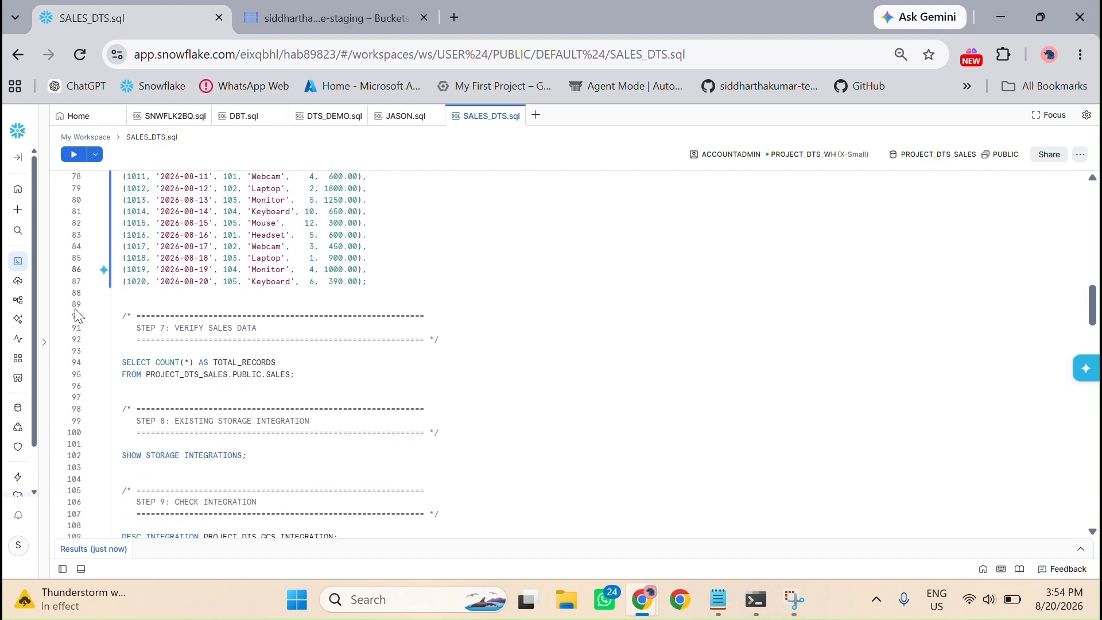
{"action": "scroll", "coordinate": [257, 367], "scroll_direction": "down", "scroll_amount": 2}
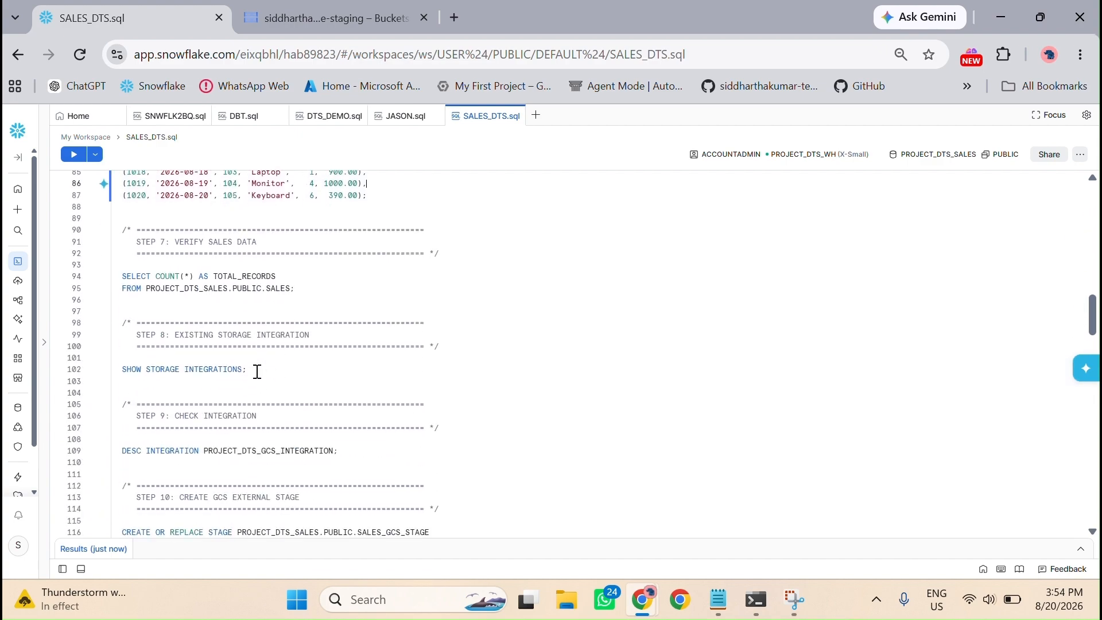
{"action": "left_click", "coordinate": [71, 156]}
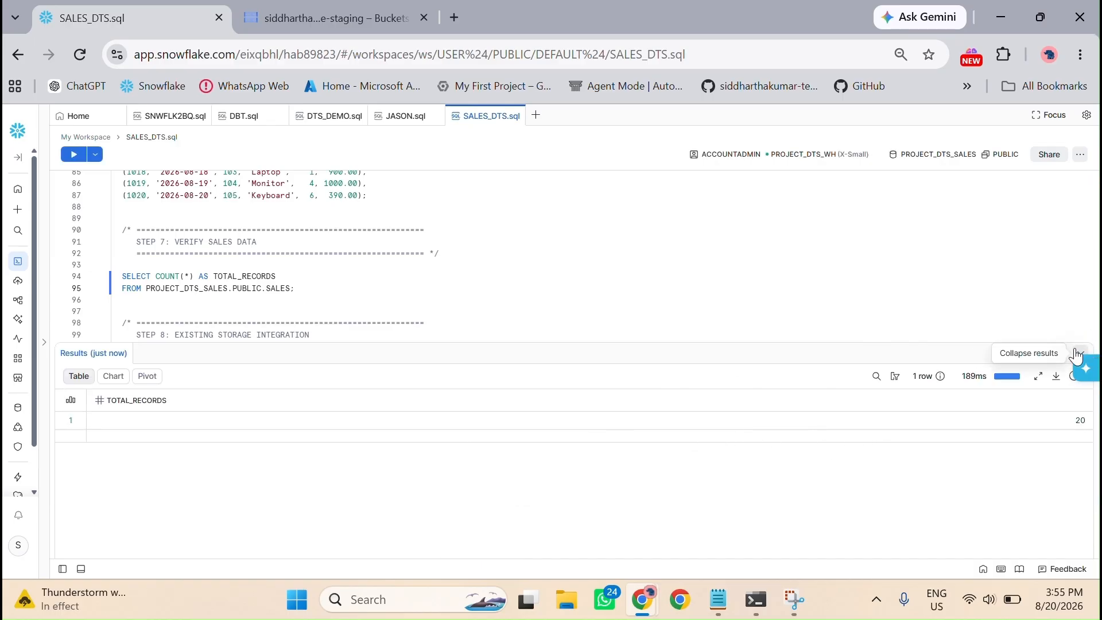
Step: Below the Step 7 count query, add the statement "Select * from PROJECT_DTS_SALES.PUBLIC.SALES;"
{"action": "scroll", "coordinate": [262, 287], "scroll_direction": "down", "scroll_amount": 3}
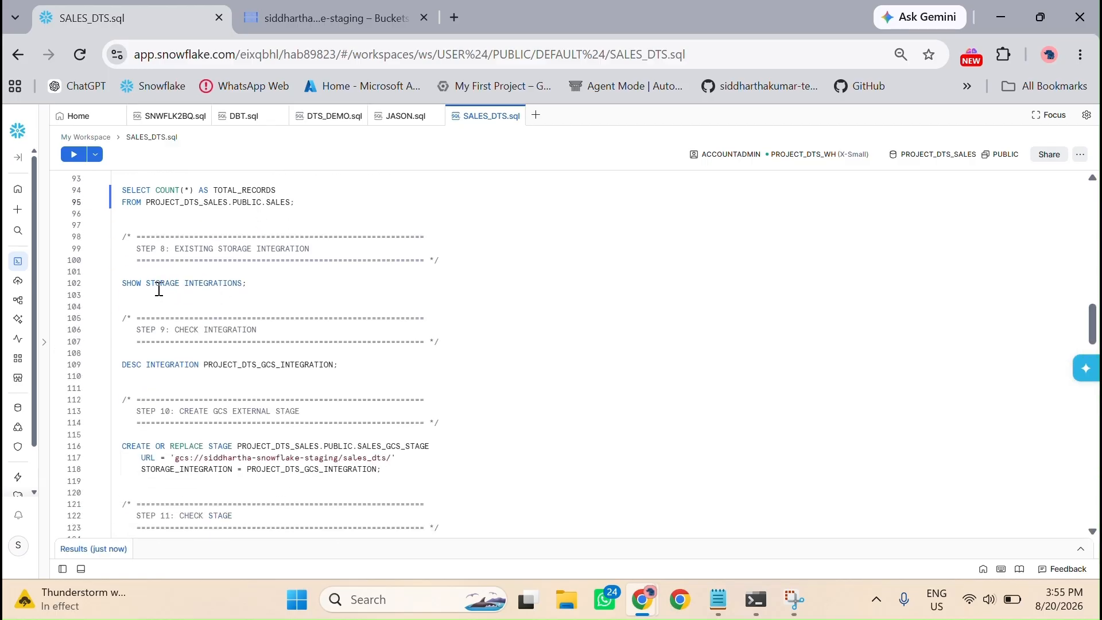
{"action": "scroll", "coordinate": [159, 289], "scroll_direction": "up", "scroll_amount": 3}
{"action": "left_click", "coordinate": [314, 287]}
{"action": "key", "text": "Return"}
{"action": "key", "text": "Return"}
{"action": "type", "text": "S"}
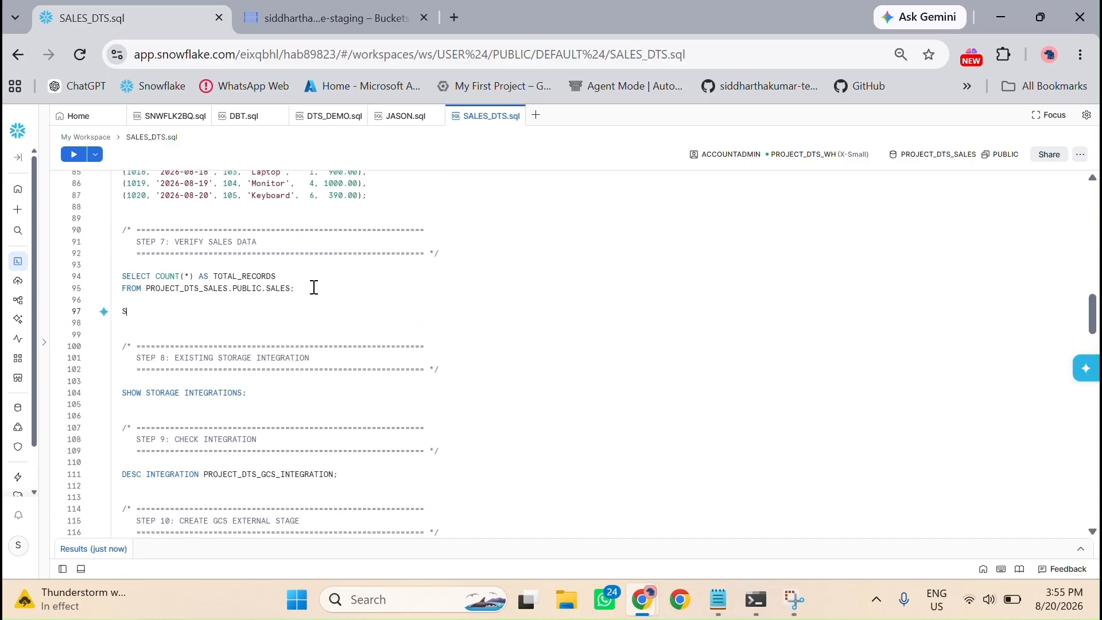
{"action": "type", "text": "elect * from"}
{"action": "left_click_drag", "start_coordinate": [148, 288], "coordinate": [290, 288]}
{"action": "key", "text": "ctrl+c"}
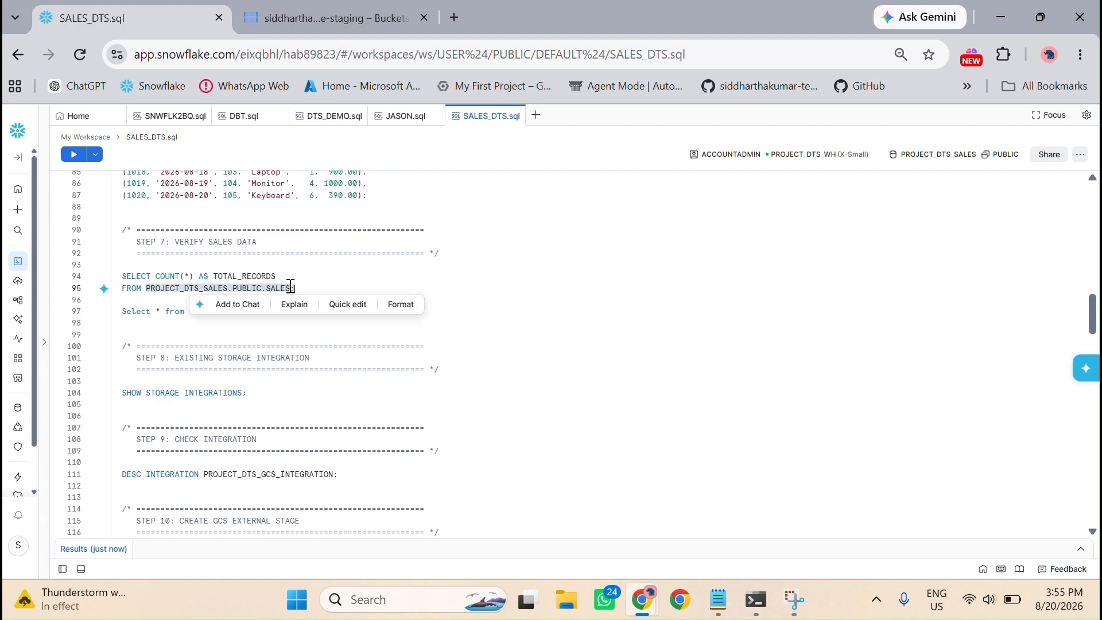
{"action": "left_click", "coordinate": [188, 318]}
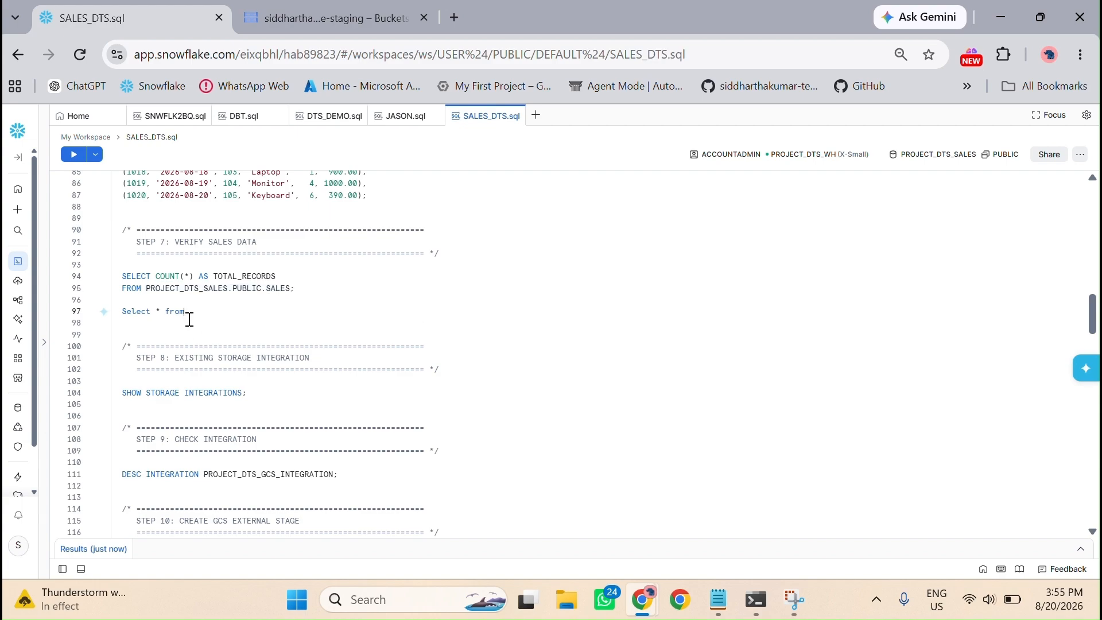
{"action": "key", "text": "ctrl+v"}
{"action": "key", "text": "Return"}
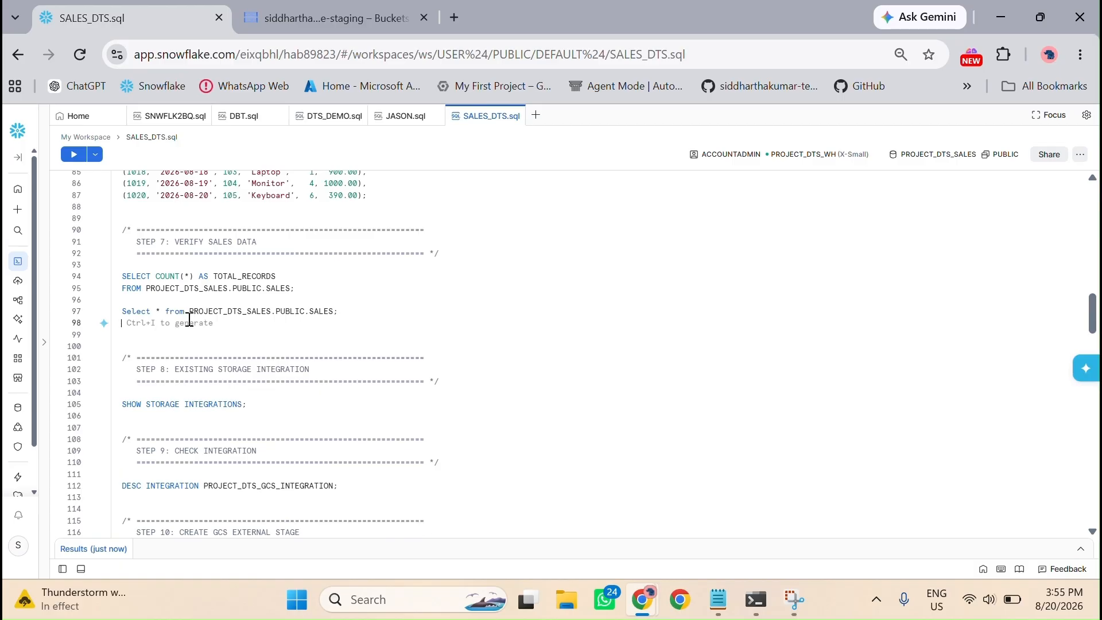
Step: Run the Select * query on the SALES table and review the returned rows through to the last record
{"action": "left_click", "coordinate": [351, 311]}
{"action": "left_click", "coordinate": [78, 153]}
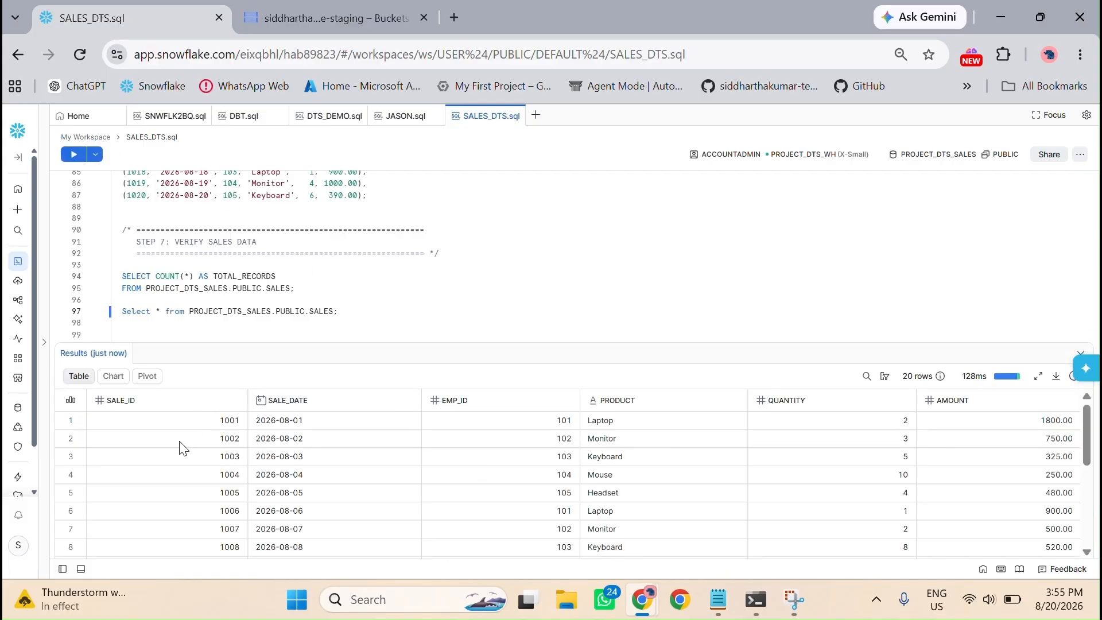
{"action": "scroll", "coordinate": [184, 449], "scroll_direction": "down", "scroll_amount": 5}
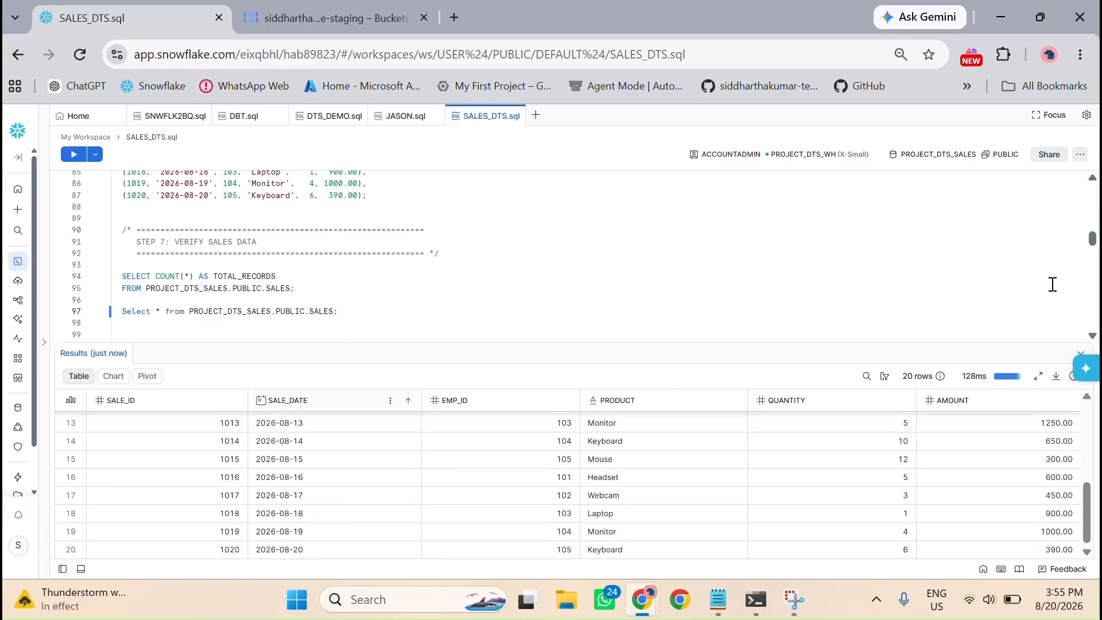
Step: Collapse the query results and examine the bucket URL and storage integration in the Step 10 CREATE OR REPLACE STAGE statement
{"action": "left_click", "coordinate": [1074, 376]}
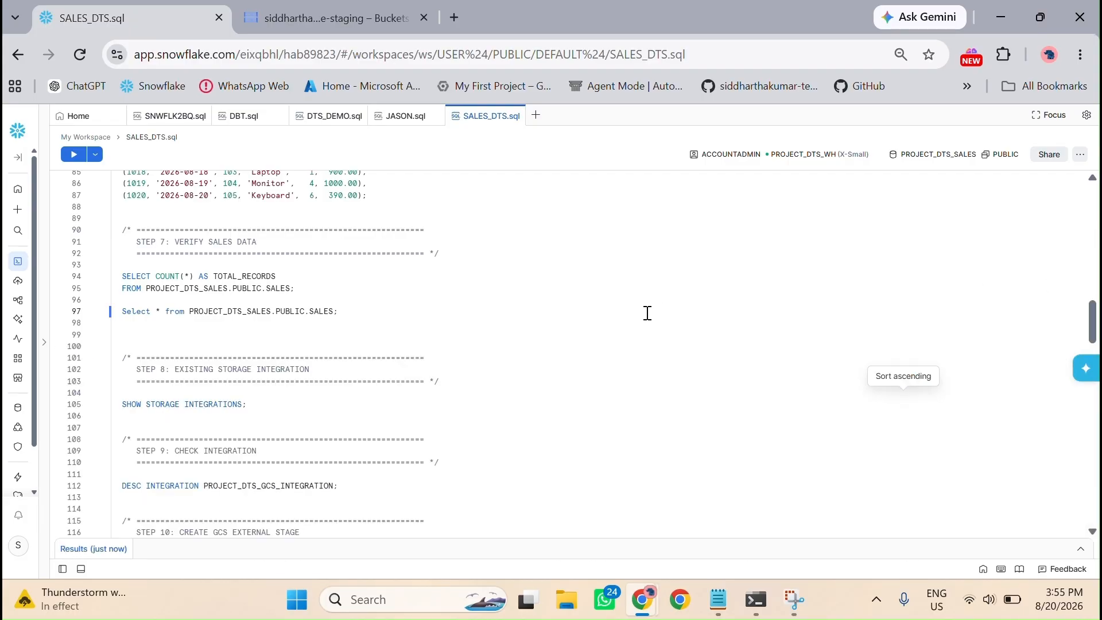
{"action": "scroll", "coordinate": [502, 369], "scroll_direction": "down", "scroll_amount": 4}
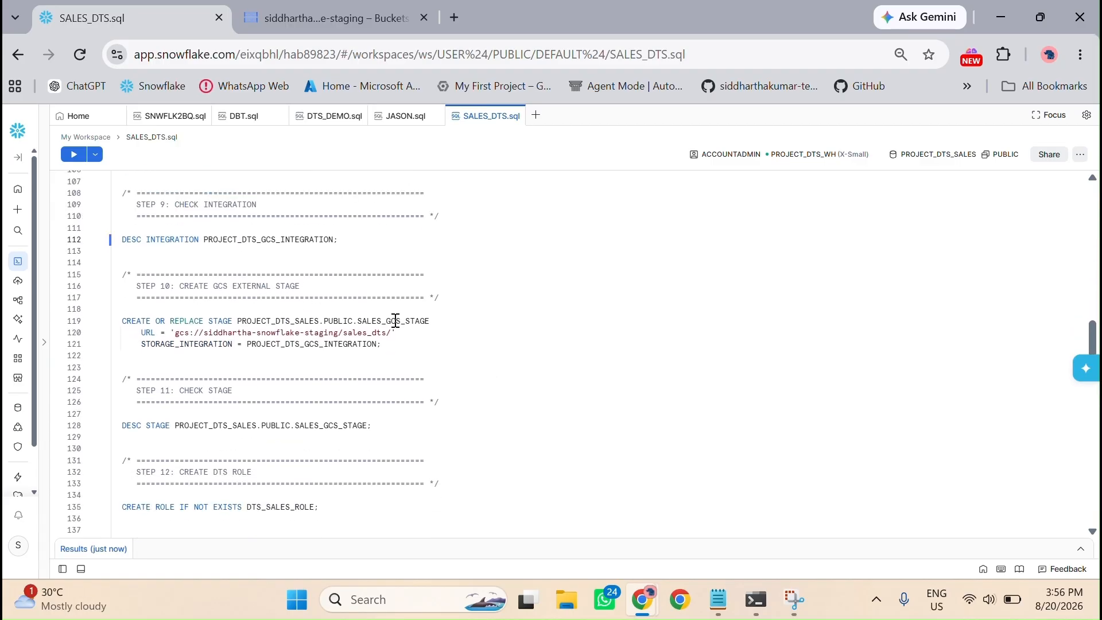
{"action": "left_click", "coordinate": [414, 351]}
{"action": "left_click", "coordinate": [404, 343]}
Step: Switch to Google Cloud Storage and start a new bucket named sales-bucket_sid
{"action": "left_click", "coordinate": [288, 18]}
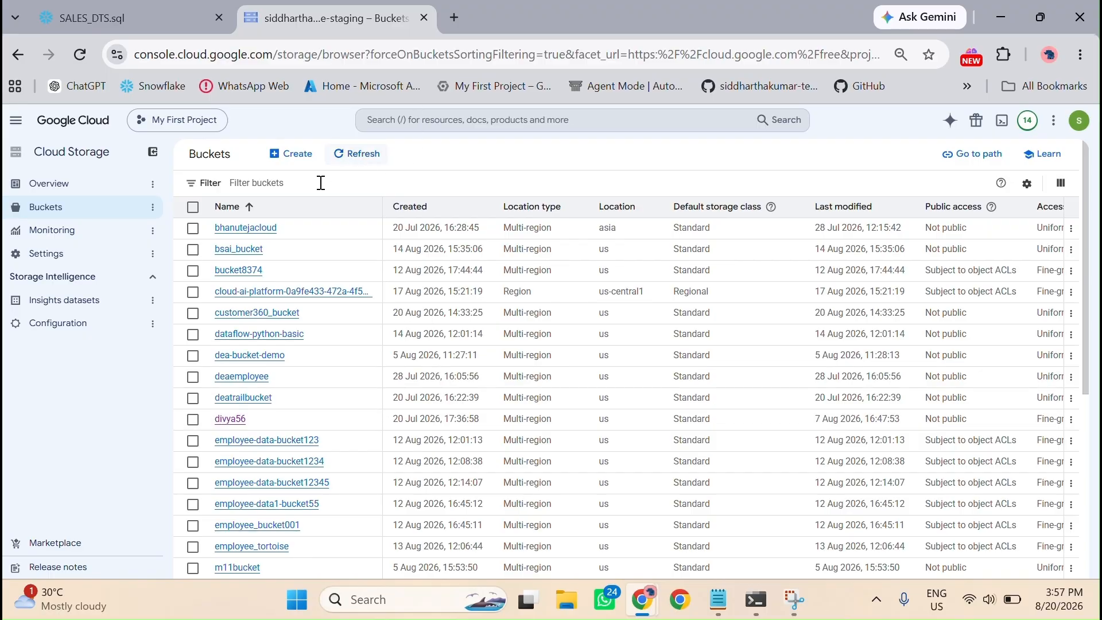
{"action": "left_click", "coordinate": [288, 155]}
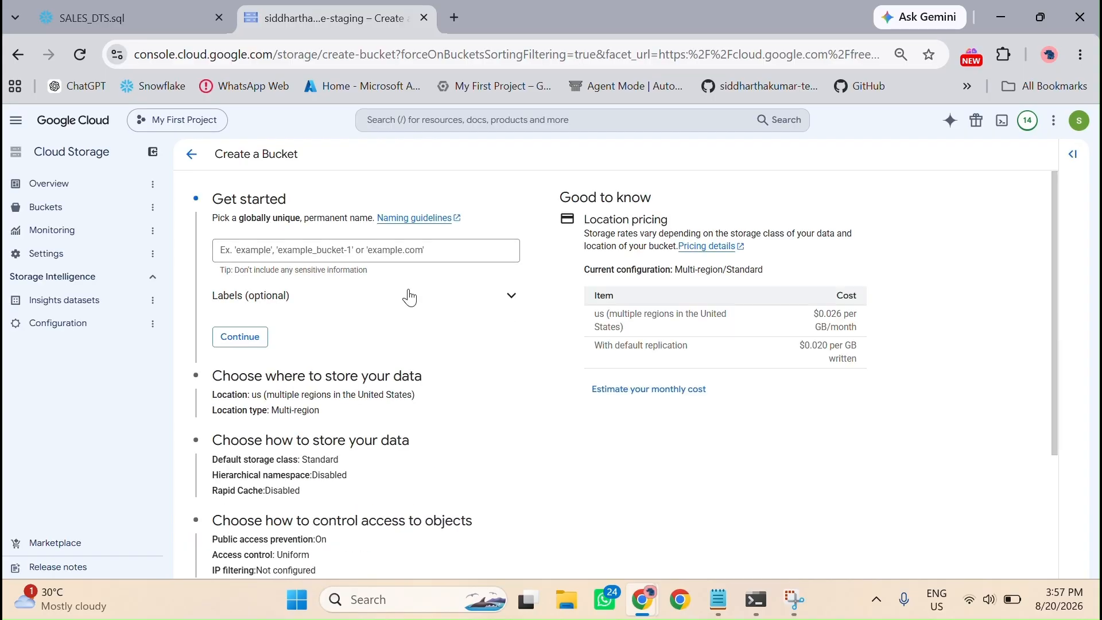
{"action": "left_click", "coordinate": [274, 254]}
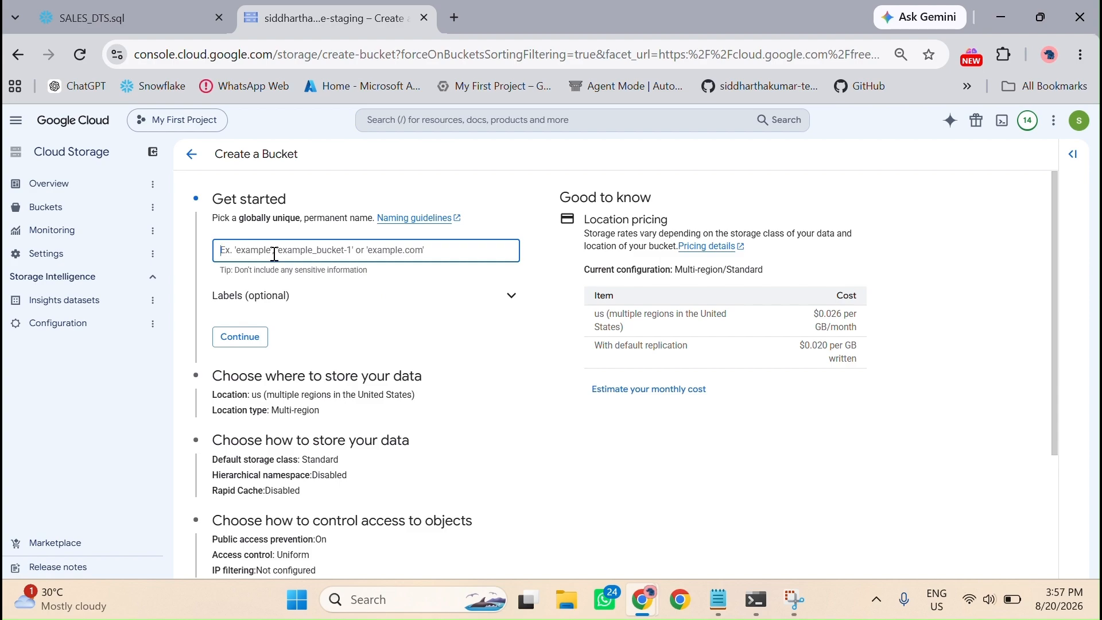
{"action": "type", "text": "sales-bucket_sid"}
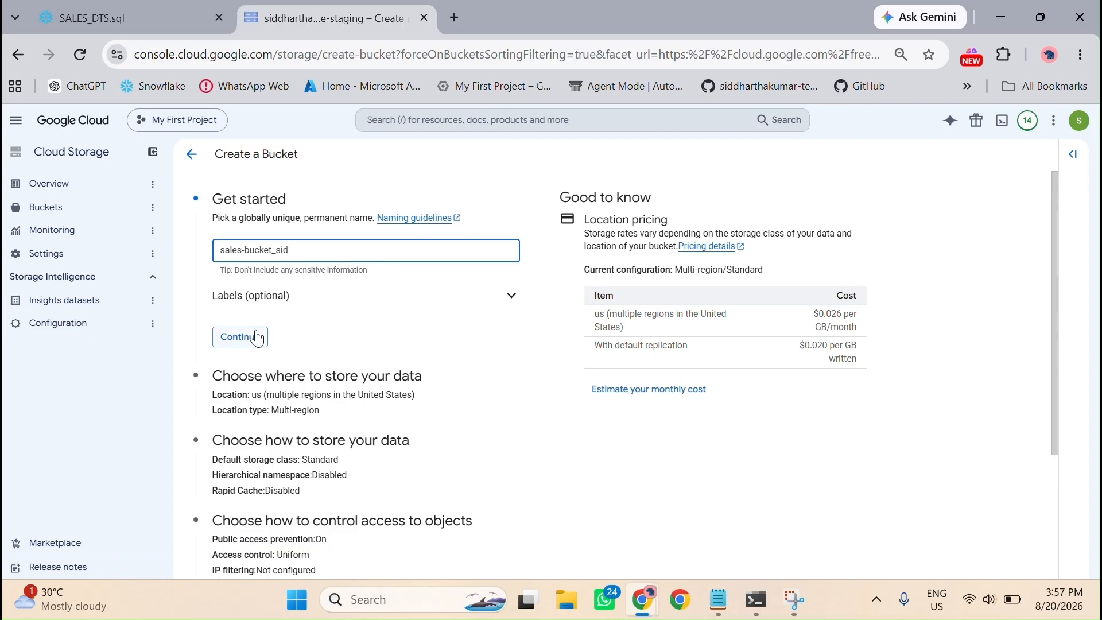
{"action": "left_click", "coordinate": [248, 351]}
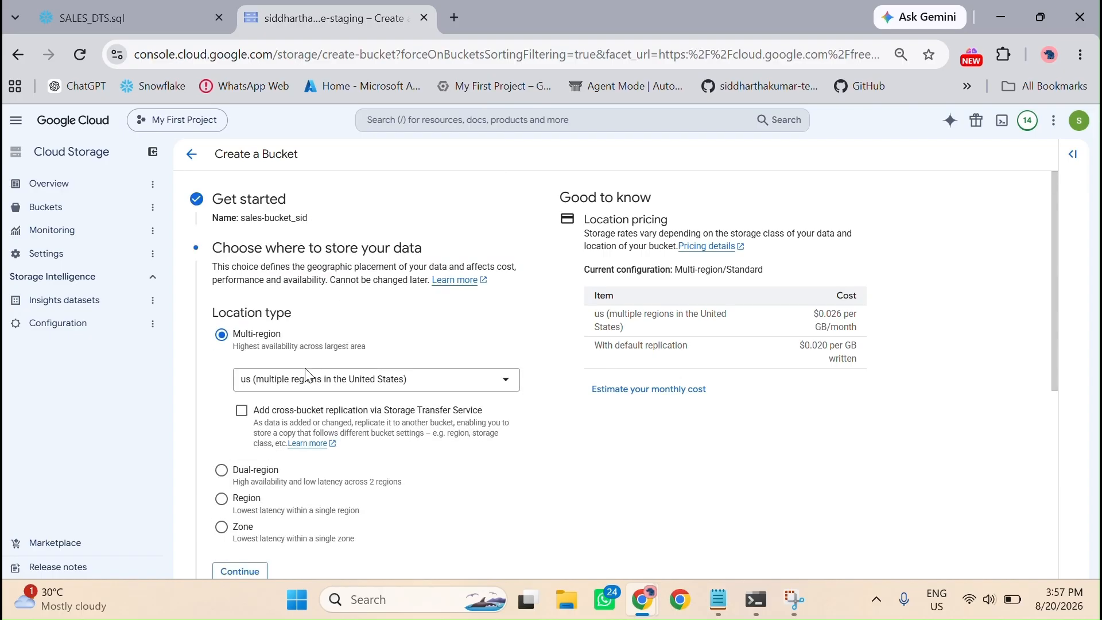
Step: Keep the us Multi-region location and Standard default storage class, and enable hierarchical namespace on the bucket
{"action": "scroll", "coordinate": [278, 402], "scroll_direction": "down", "scroll_amount": 2}
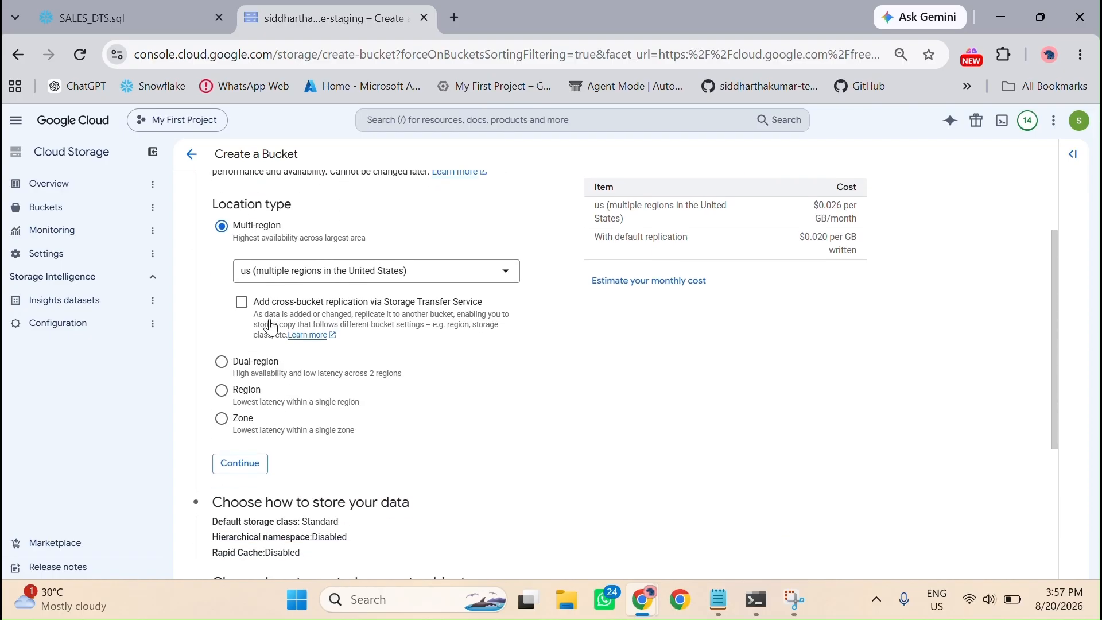
{"action": "left_click", "coordinate": [241, 464]}
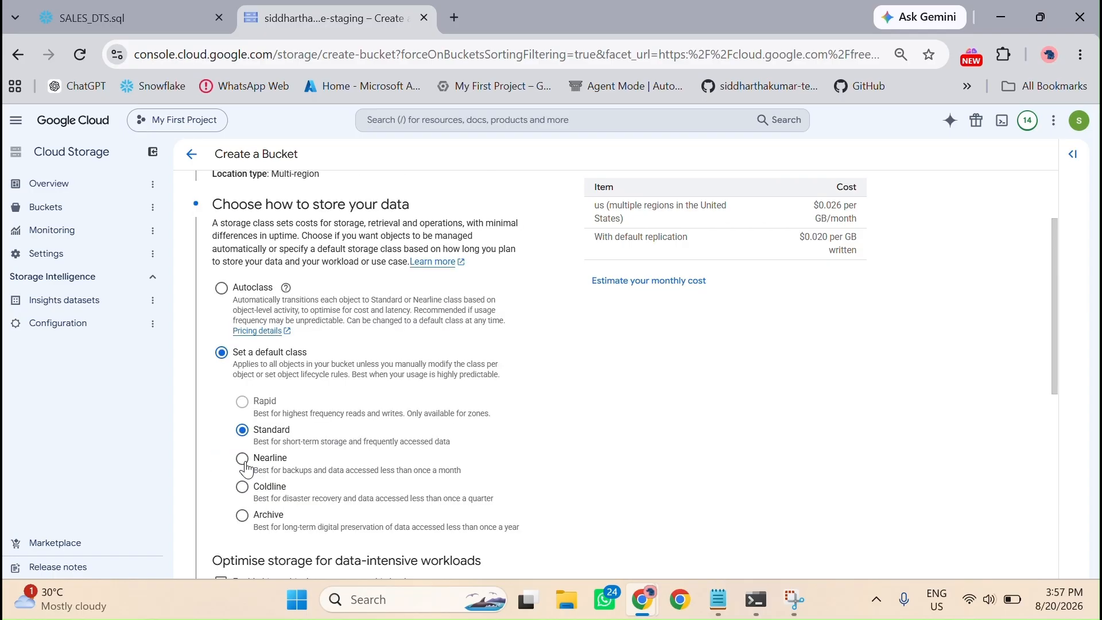
{"action": "scroll", "coordinate": [303, 409], "scroll_direction": "down", "scroll_amount": 2}
{"action": "scroll", "coordinate": [332, 350], "scroll_direction": "down", "scroll_amount": 7}
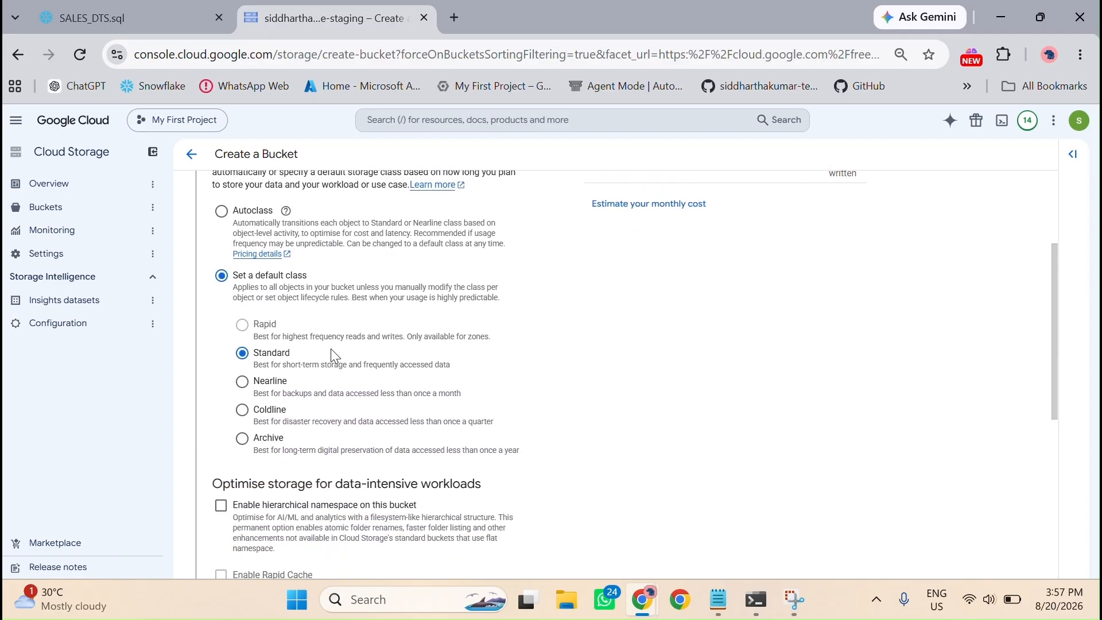
{"action": "left_click", "coordinate": [253, 359]}
{"action": "scroll", "coordinate": [249, 355], "scroll_direction": "down", "scroll_amount": 1}
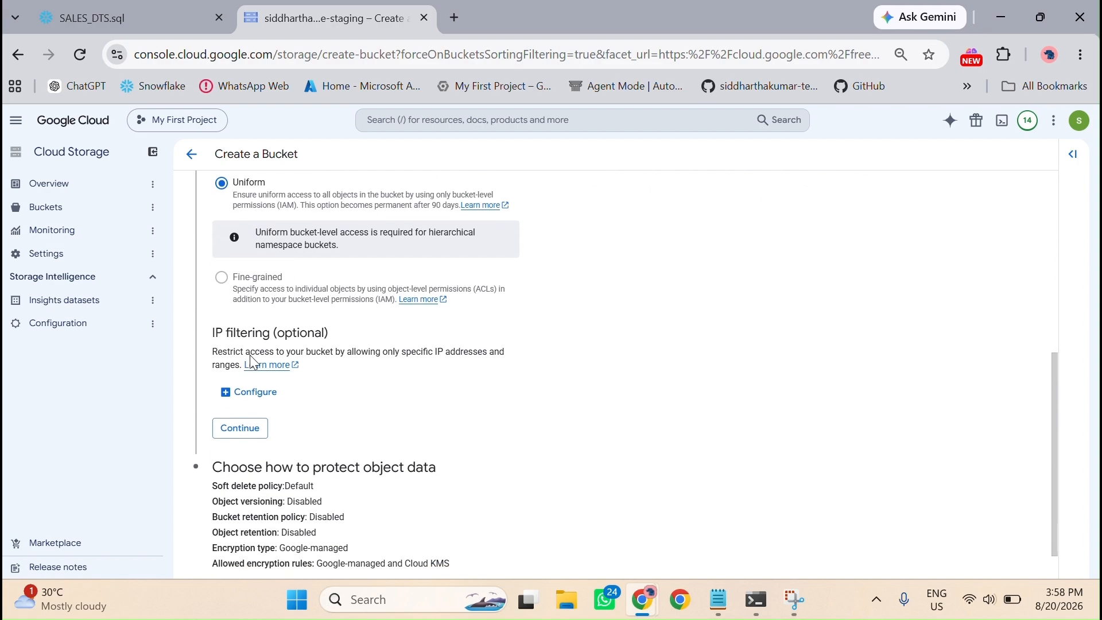
Step: Keep Uniform access control and the default soft delete policy, and create the bucket with public access prevention enforced
{"action": "left_click", "coordinate": [256, 440]}
{"action": "scroll", "coordinate": [257, 440], "scroll_direction": "down", "scroll_amount": 5}
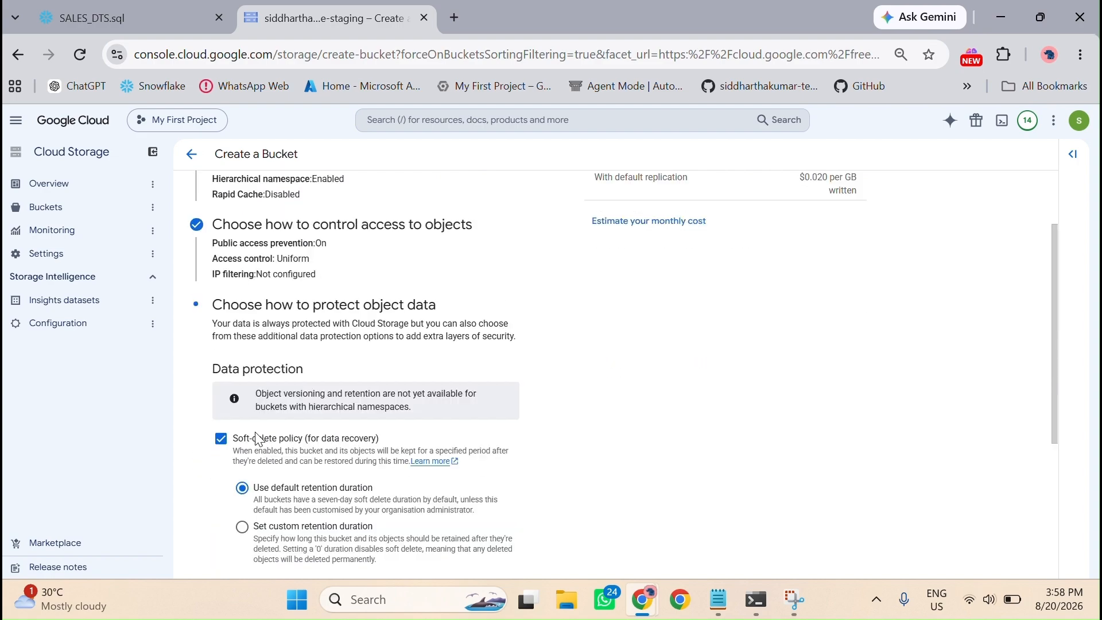
{"action": "left_click", "coordinate": [222, 553]}
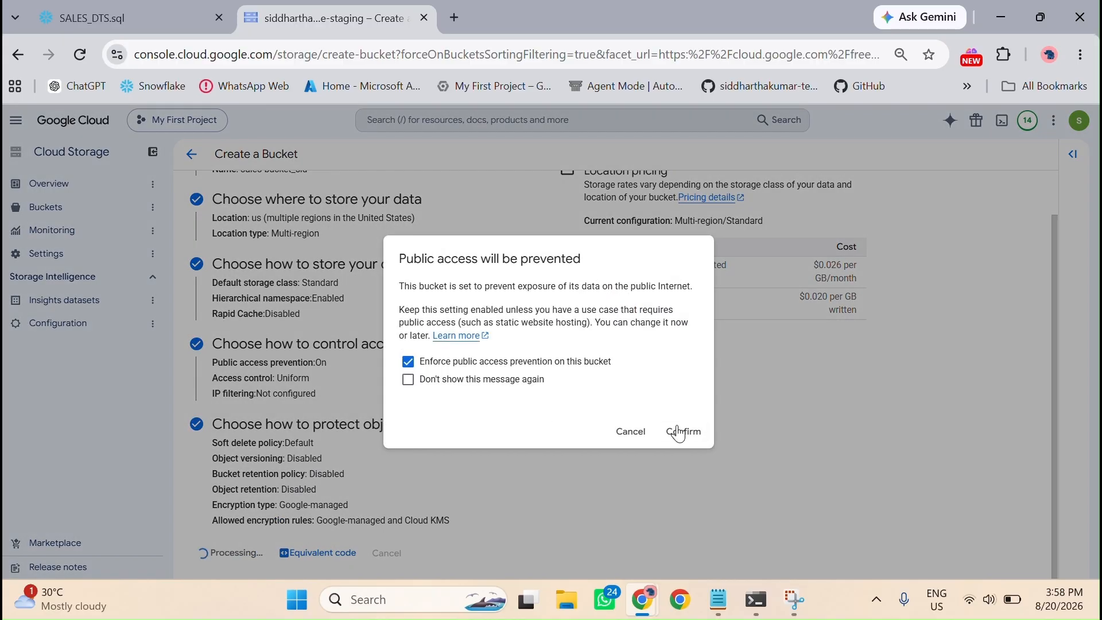
{"action": "left_click", "coordinate": [682, 436]}
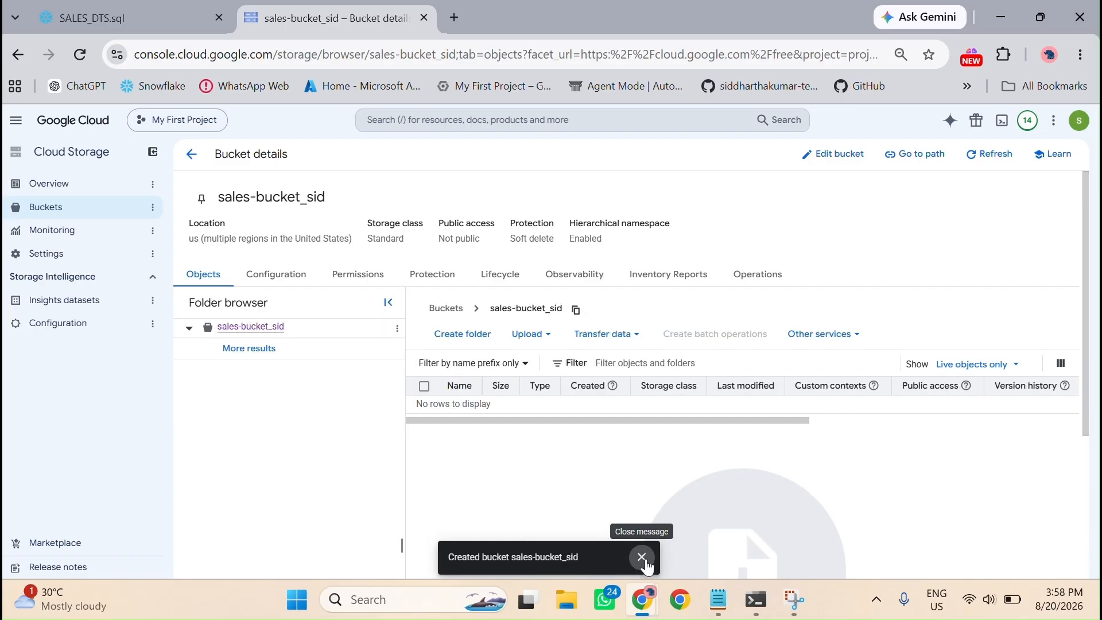
{"action": "left_click", "coordinate": [643, 558]}
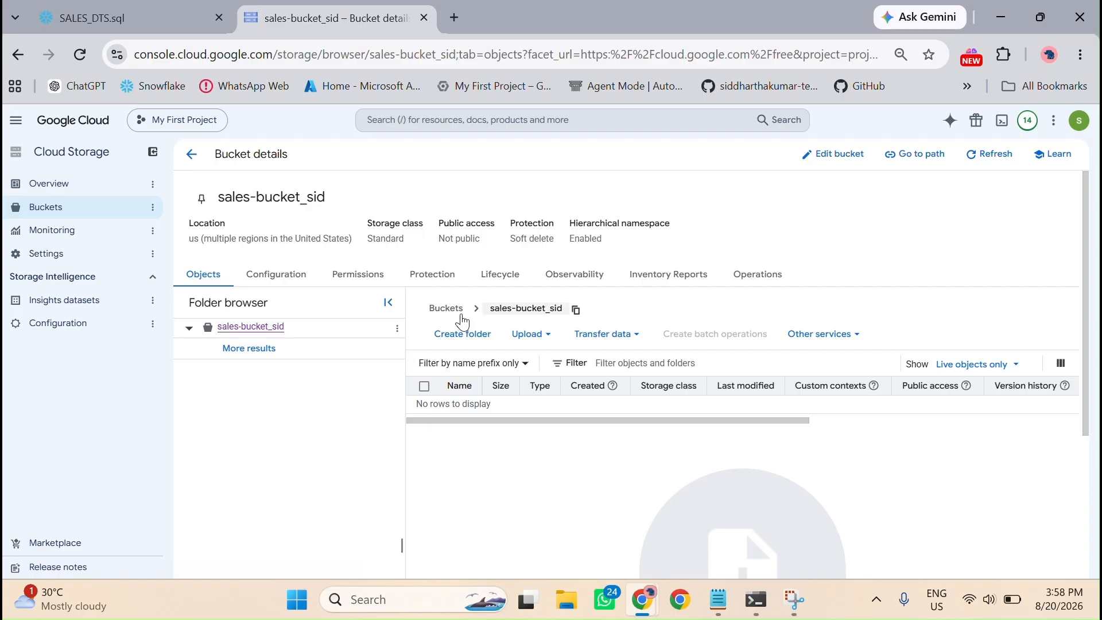
Step: Open the configuration details of sales-bucket_sid and copy its Cloud Storage URI
{"action": "left_click", "coordinate": [290, 279]}
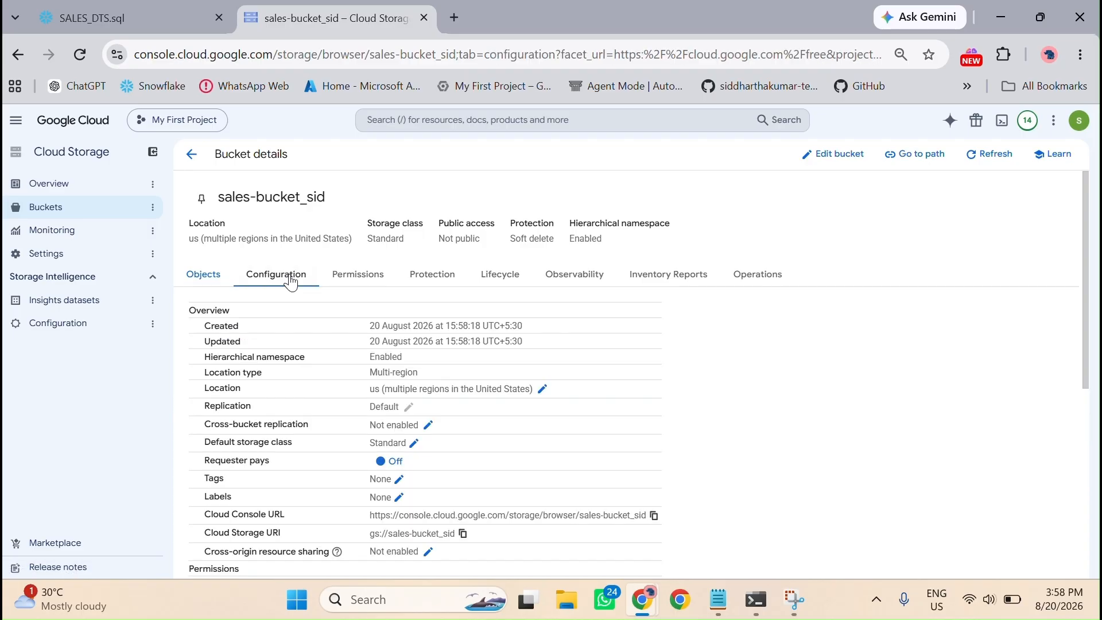
{"action": "scroll", "coordinate": [425, 499], "scroll_direction": "down", "scroll_amount": 1}
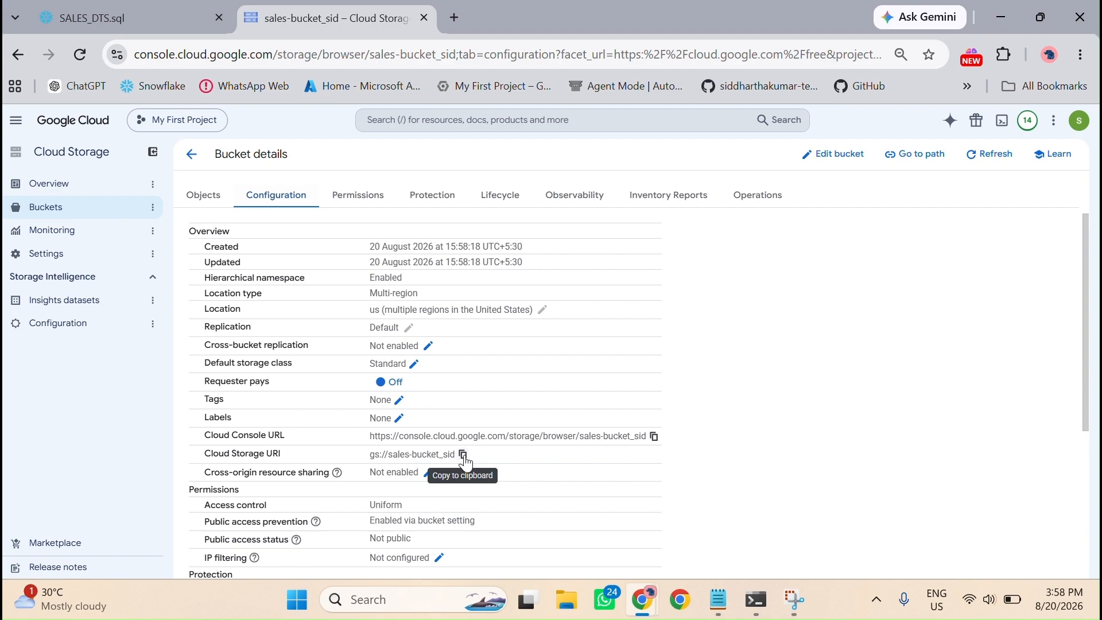
{"action": "scroll", "coordinate": [465, 459], "scroll_direction": "down", "scroll_amount": 1}
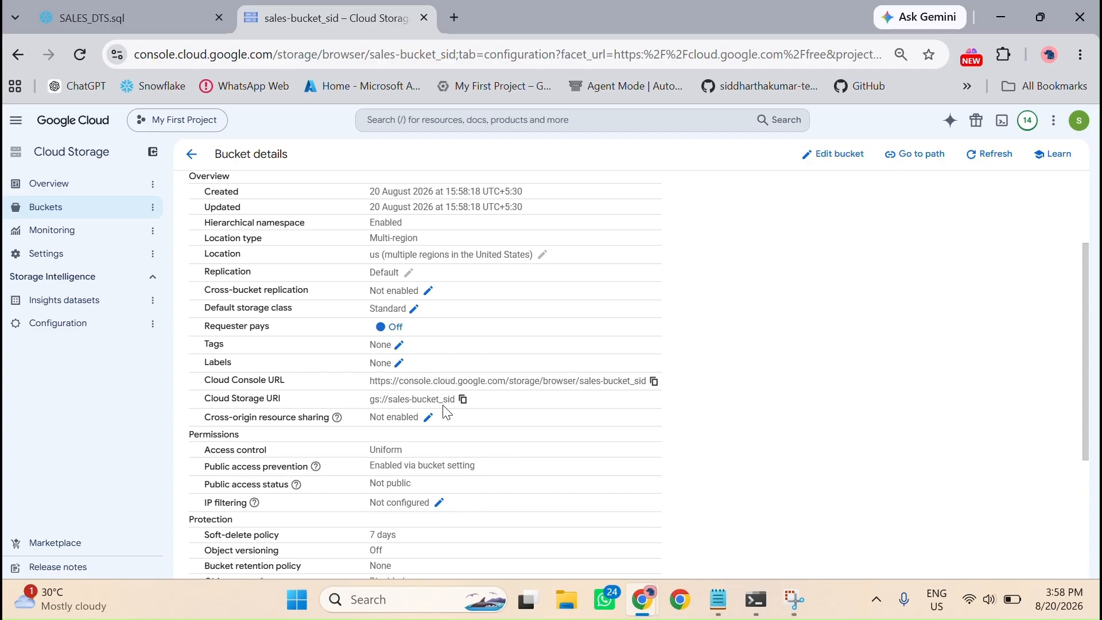
{"action": "left_click", "coordinate": [463, 400]}
Step: Switch back to the Snowflake script, run the Step 10A CREATE OR REPLACE STORAGE INTEGRATION SALES_GCS_INTEGRATION statement, and collapse the results
{"action": "left_click", "coordinate": [115, 17]}
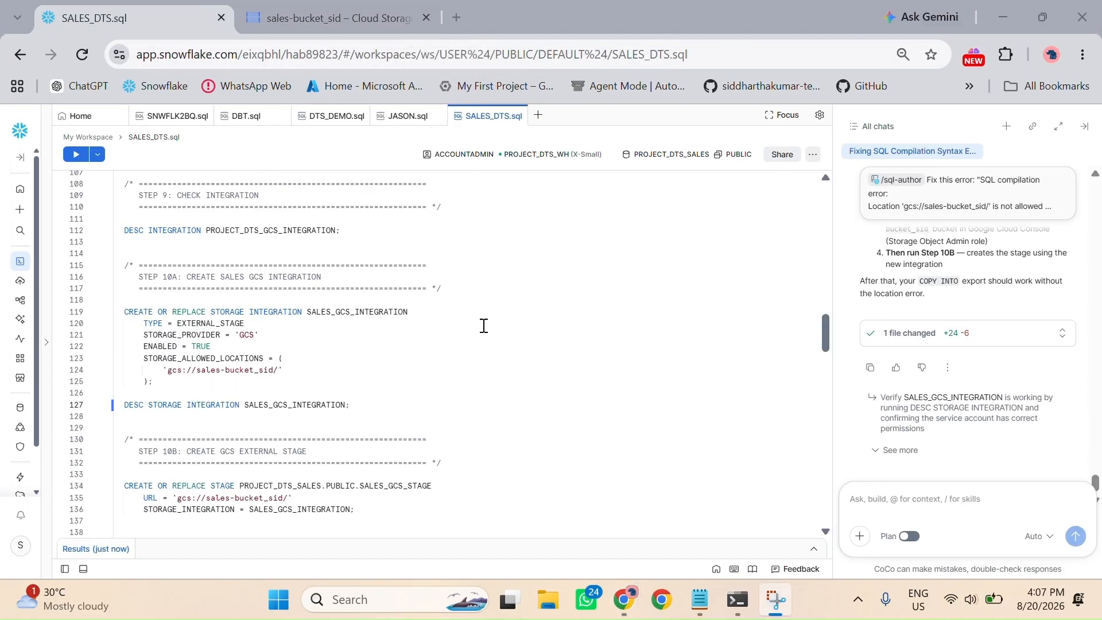
{"action": "scroll", "coordinate": [282, 321], "scroll_direction": "up", "scroll_amount": 1}
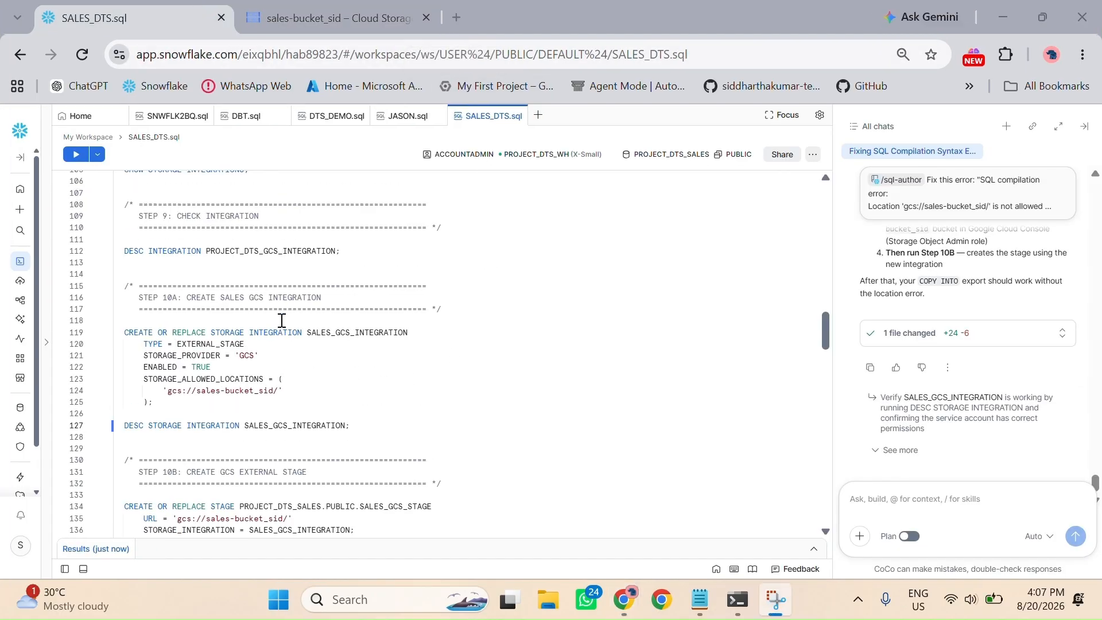
{"action": "scroll", "coordinate": [282, 320], "scroll_direction": "up", "scroll_amount": 5}
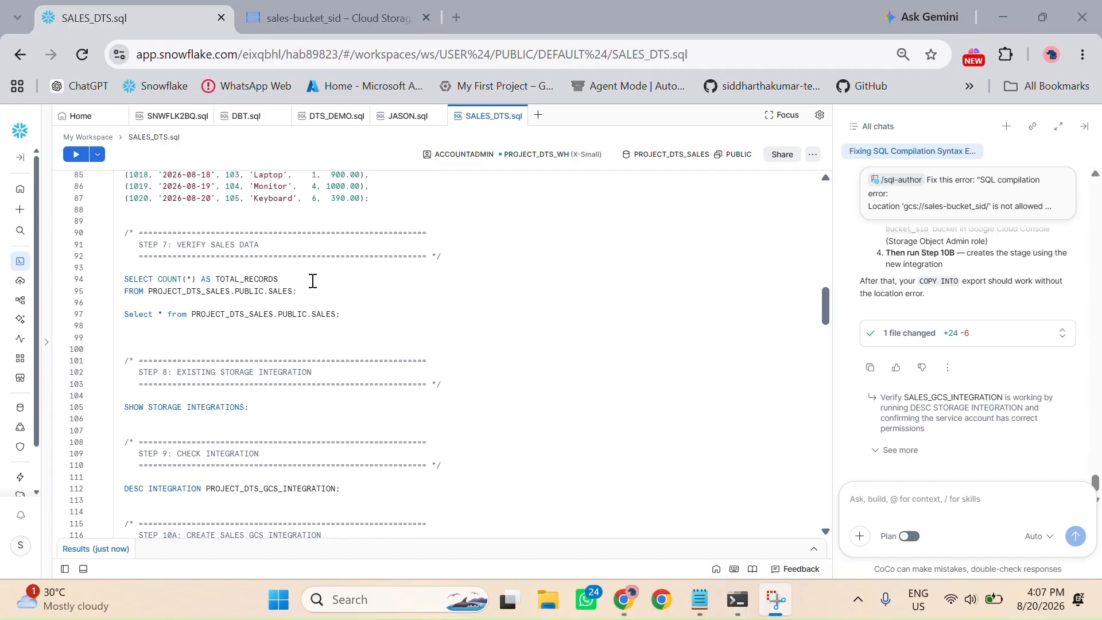
{"action": "scroll", "coordinate": [310, 281], "scroll_direction": "down", "scroll_amount": 3}
{"action": "scroll", "coordinate": [189, 351], "scroll_direction": "down", "scroll_amount": 2}
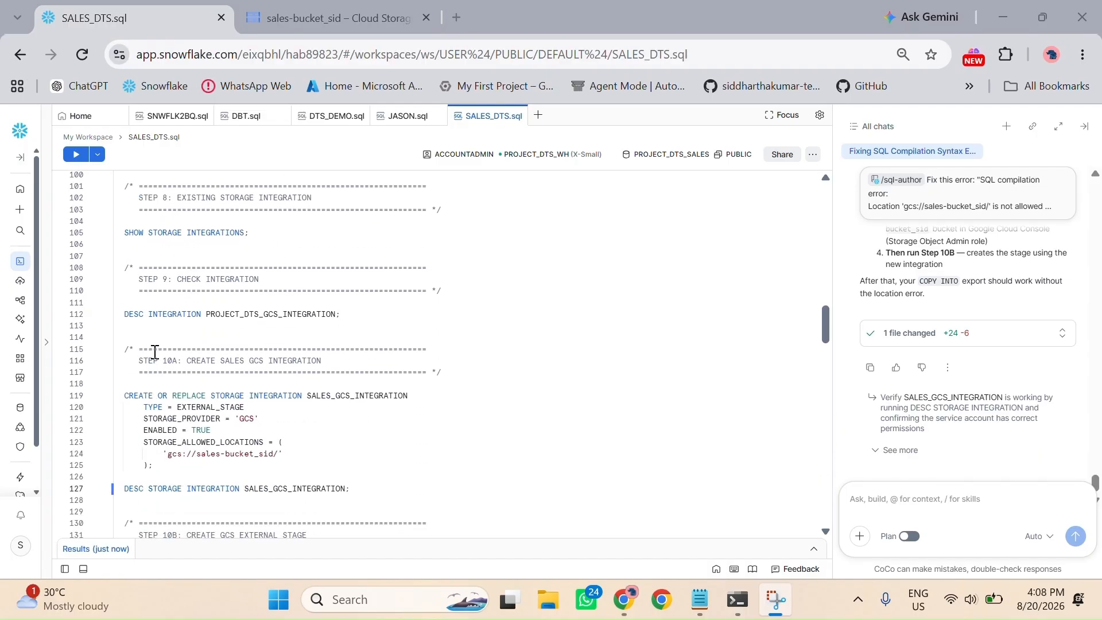
{"action": "scroll", "coordinate": [152, 352], "scroll_direction": "down", "scroll_amount": 2}
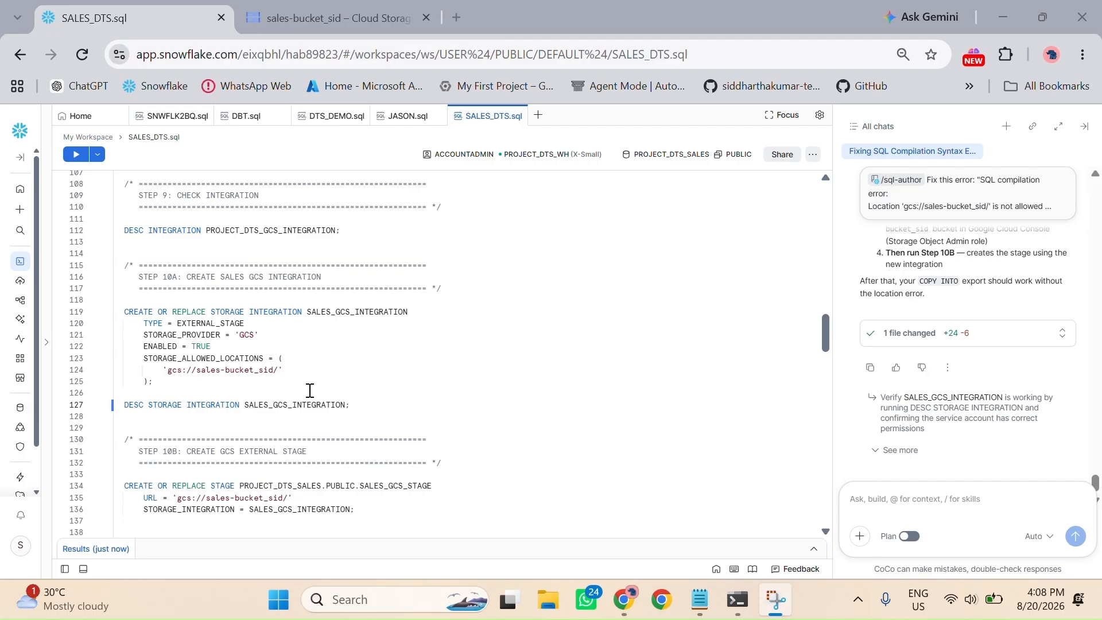
{"action": "left_click", "coordinate": [204, 383]}
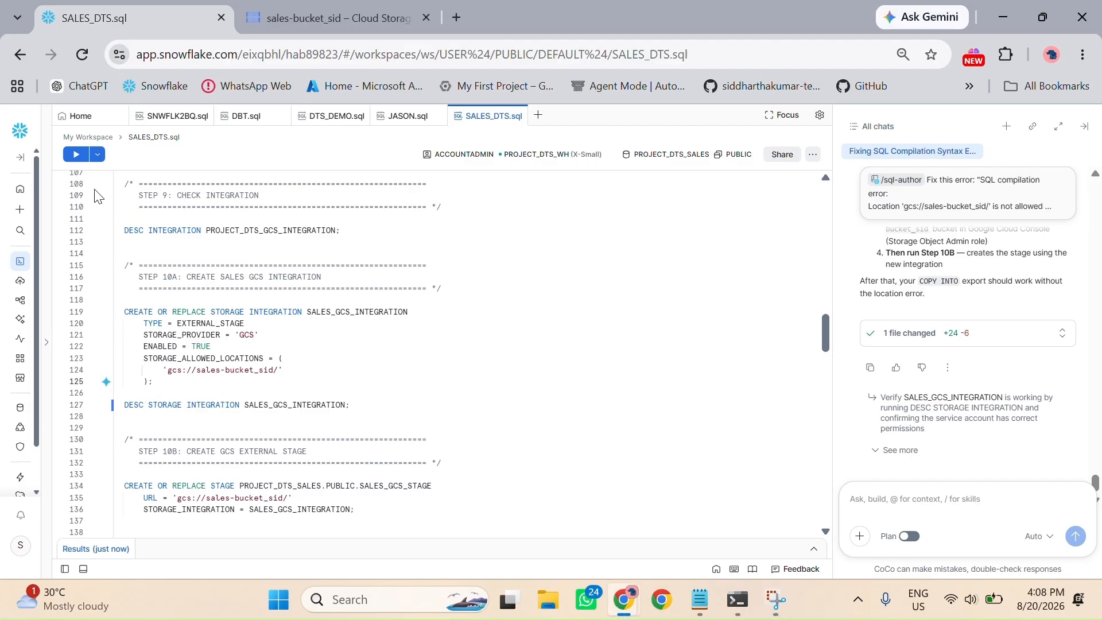
{"action": "left_click", "coordinate": [72, 154]}
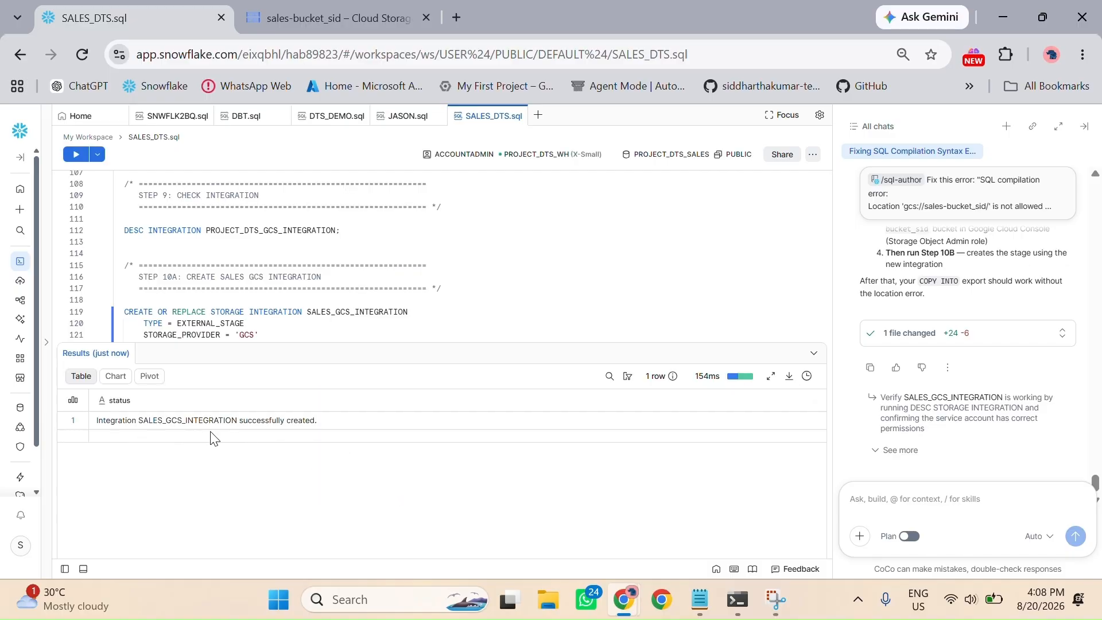
{"action": "left_click_drag", "start_coordinate": [811, 346], "coordinate": [811, 350]}
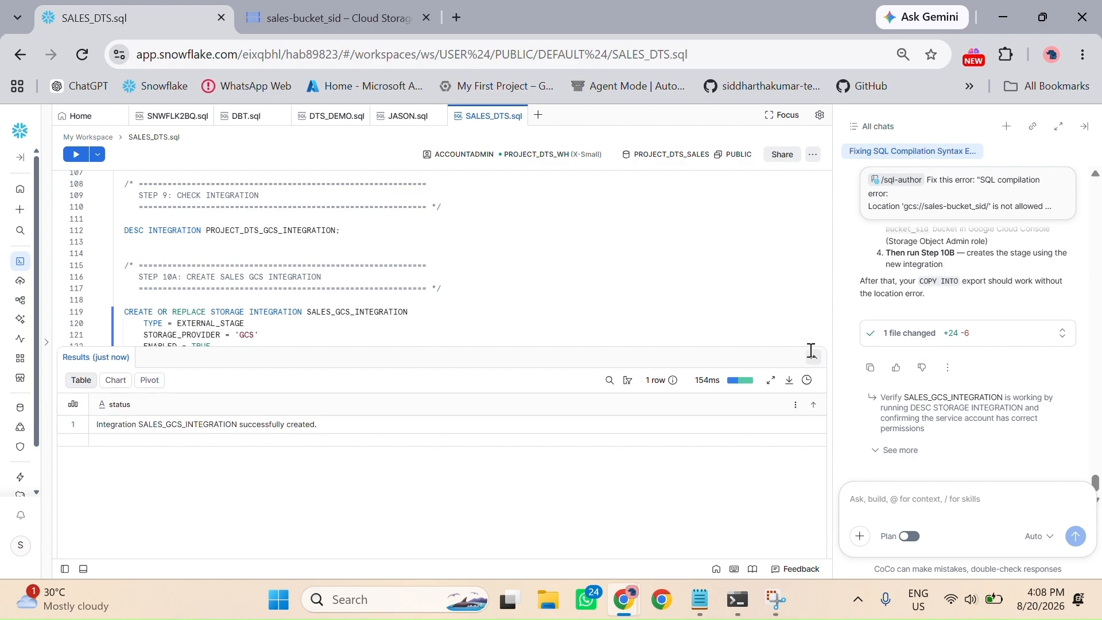
{"action": "left_click", "coordinate": [813, 354]}
Step: Run DESC STORAGE INTEGRATION SALES_GCS_INTEGRATION, review the integration's properties, and collapse the results
{"action": "scroll", "coordinate": [390, 328], "scroll_direction": "down", "scroll_amount": 2}
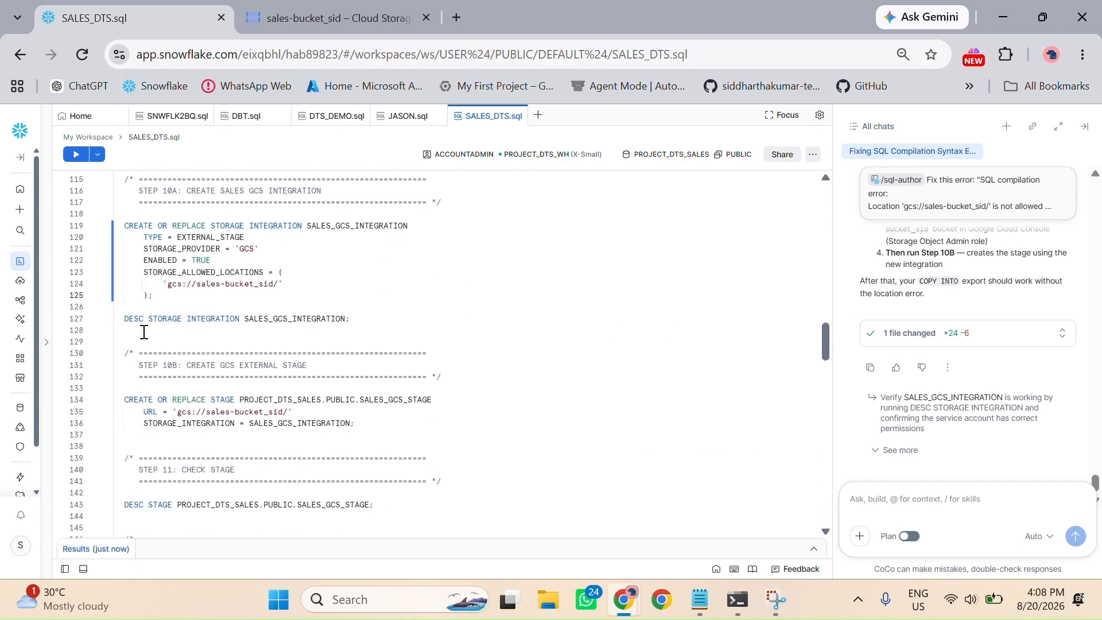
{"action": "left_click", "coordinate": [352, 319]}
{"action": "left_click", "coordinate": [75, 155]}
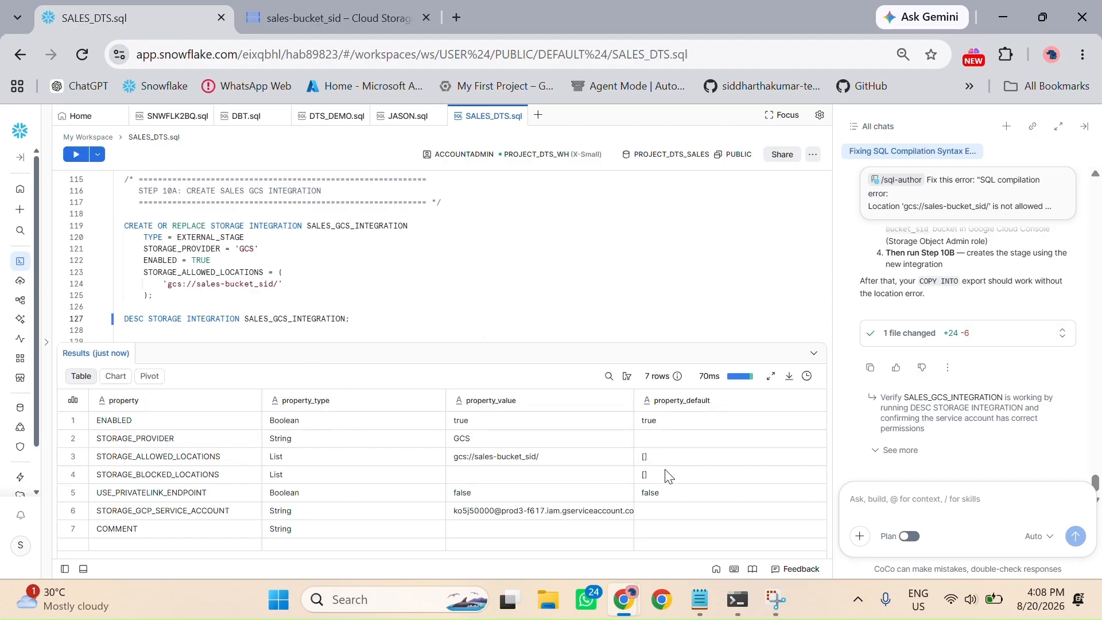
{"action": "left_click", "coordinate": [815, 354]}
Step: Run the Step 10B CREATE OR REPLACE STAGE statement for PROJECT_DTS_SALES.PUBLIC.SALES_GCS_STAGE and collapse the results
{"action": "scroll", "coordinate": [534, 341], "scroll_direction": "down", "scroll_amount": 2}
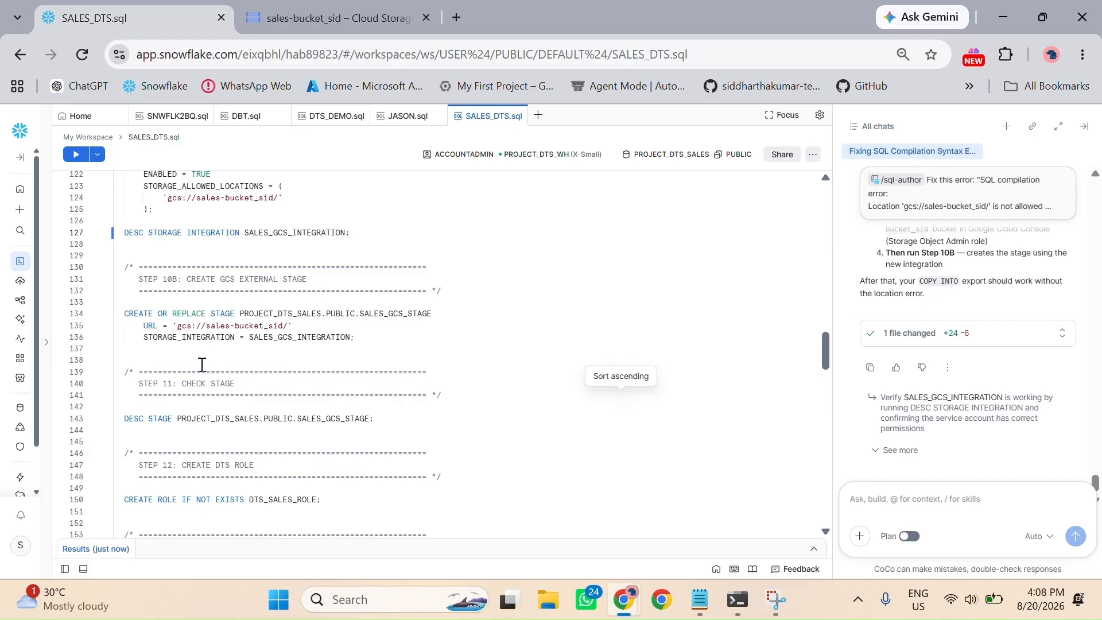
{"action": "left_click", "coordinate": [370, 341]}
{"action": "left_click", "coordinate": [72, 157]}
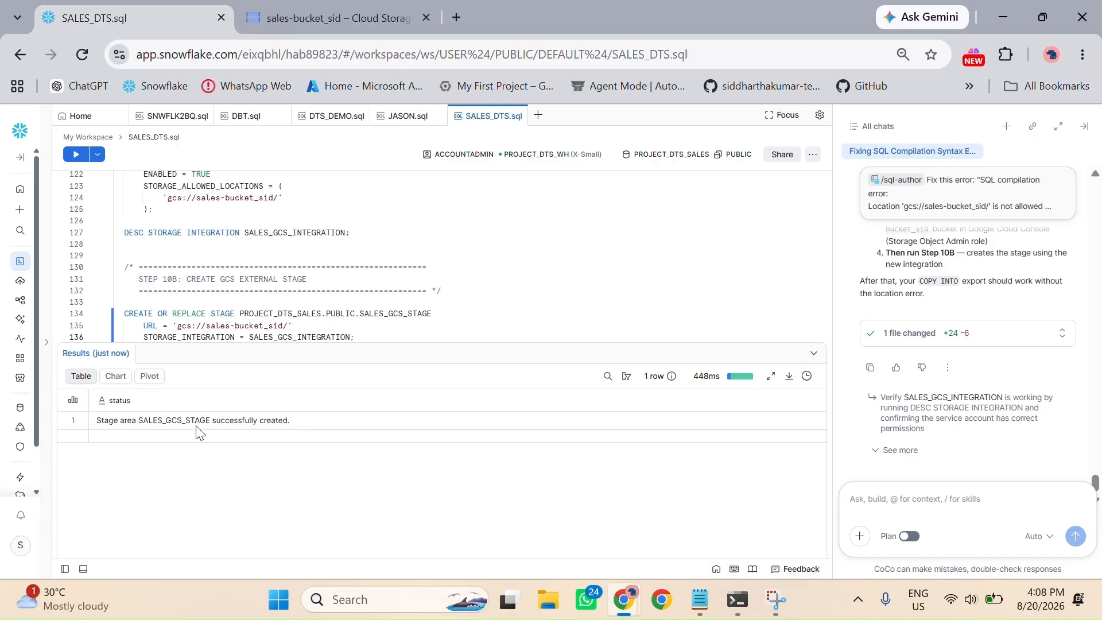
{"action": "left_click", "coordinate": [749, 363]}
Step: Run the Step 11 DESC STAGE statement for SALES_GCS_STAGE and review its properties through to the stage location and integration rows
{"action": "scroll", "coordinate": [436, 356], "scroll_direction": "down", "scroll_amount": 3}
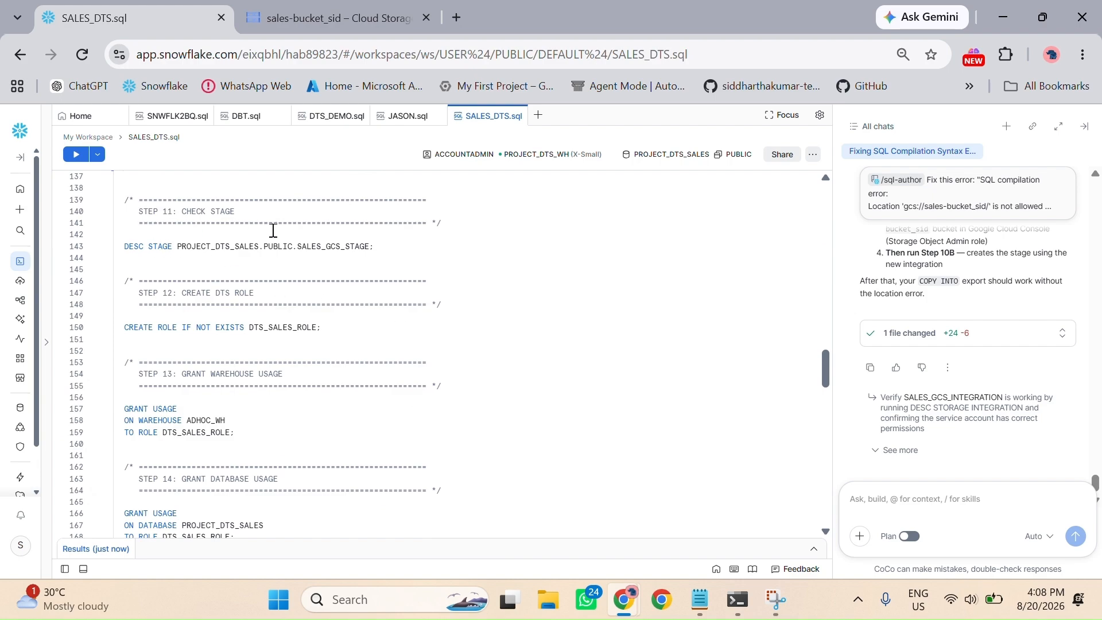
{"action": "left_click", "coordinate": [362, 242]}
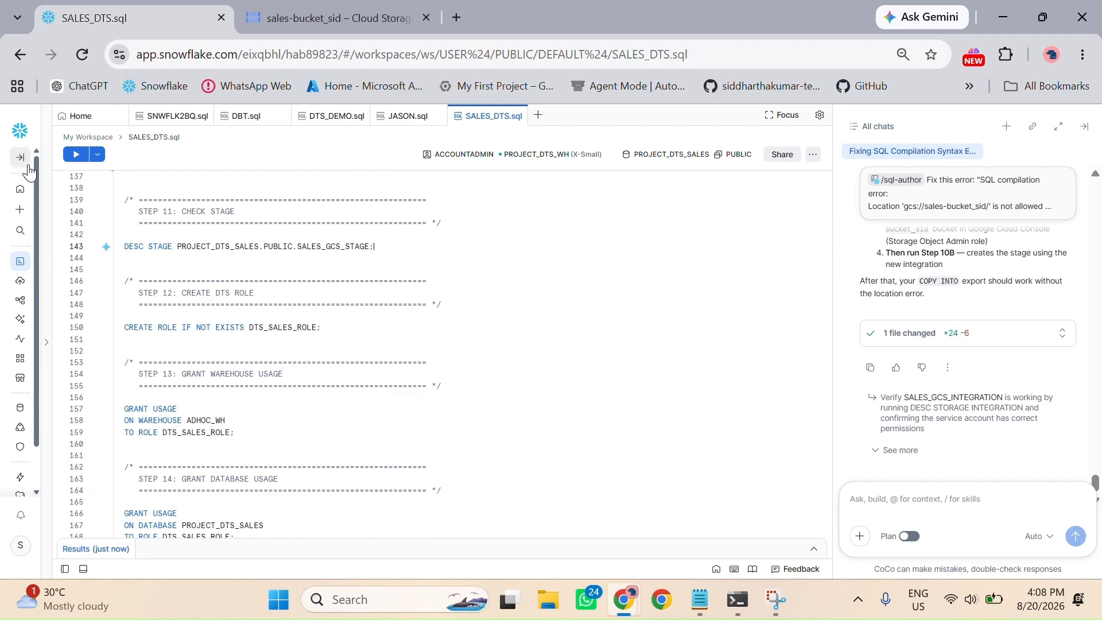
{"action": "left_click", "coordinate": [76, 154]}
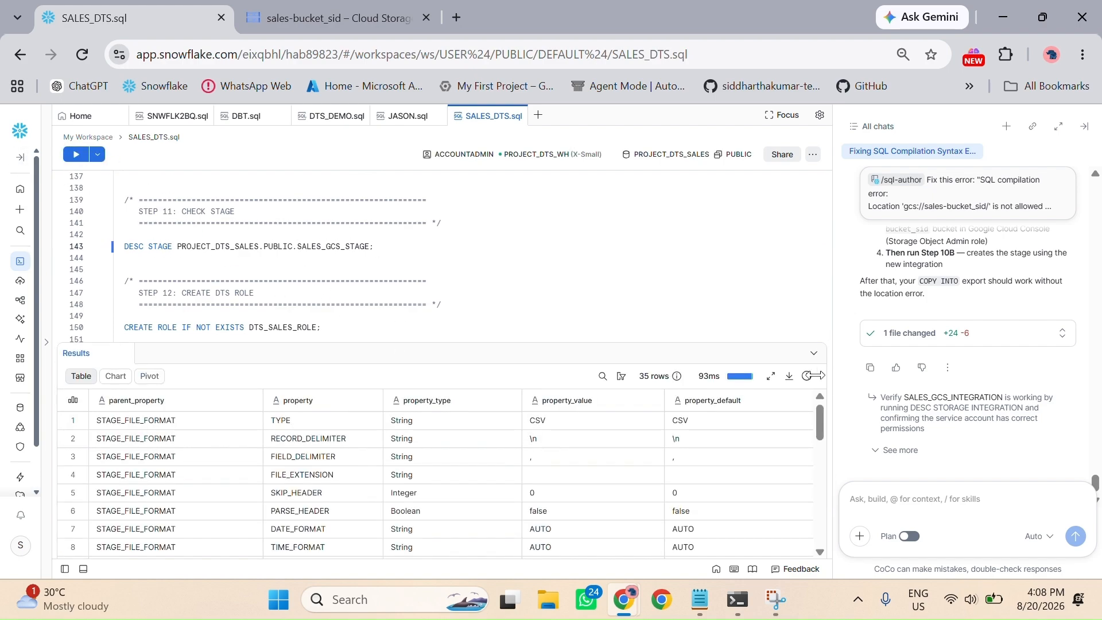
{"action": "scroll", "coordinate": [456, 442], "scroll_direction": "down", "scroll_amount": 3}
{"action": "scroll", "coordinate": [439, 482], "scroll_direction": "down", "scroll_amount": 5}
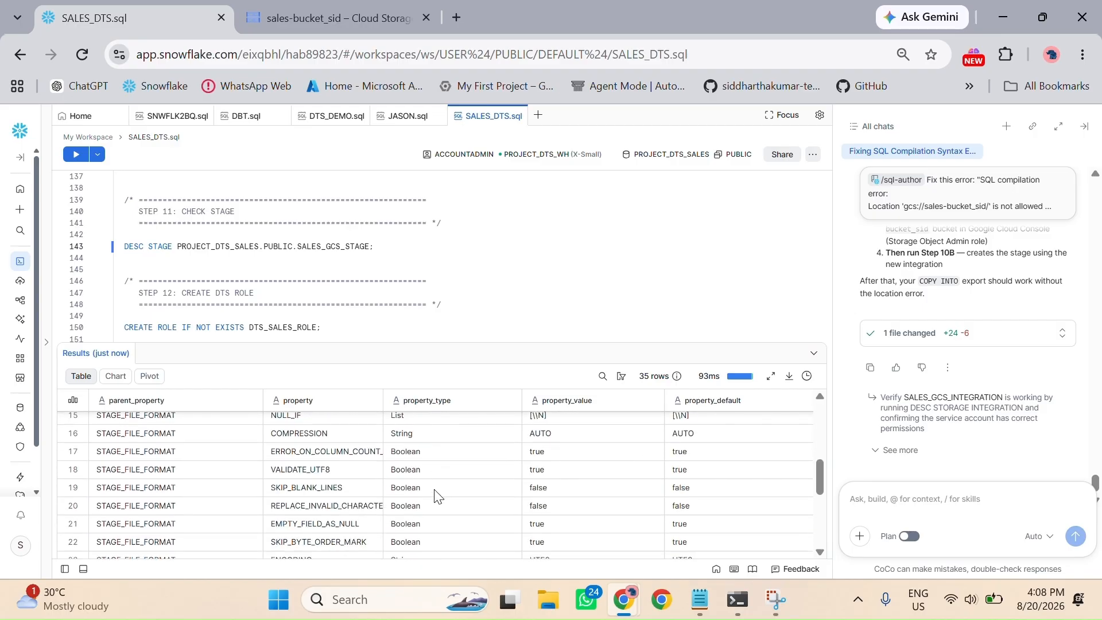
{"action": "scroll", "coordinate": [411, 488], "scroll_direction": "down", "scroll_amount": 1}
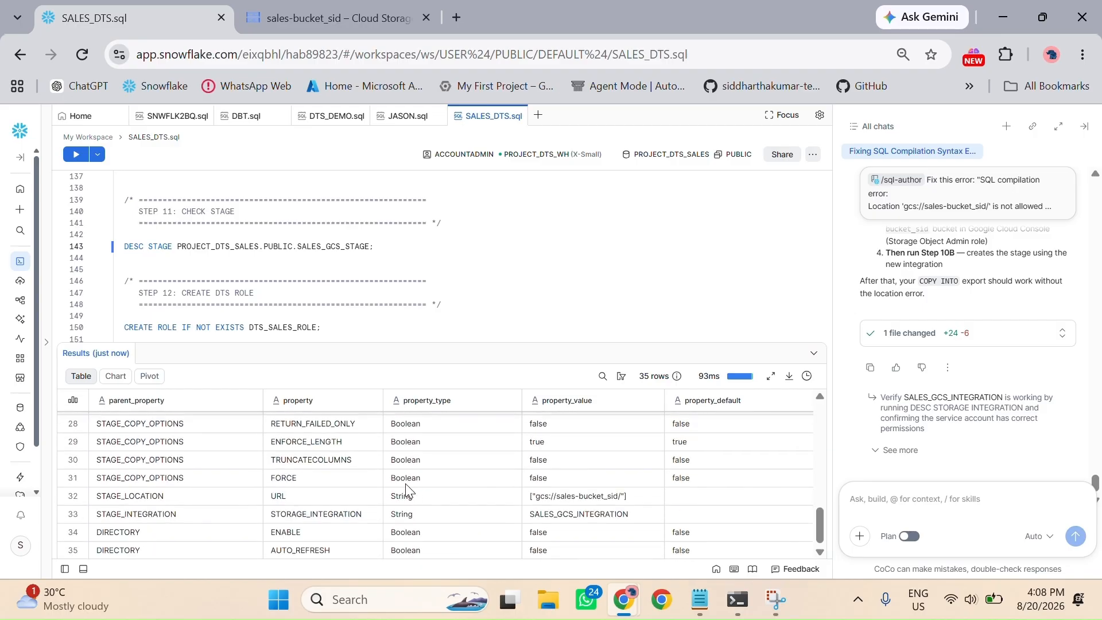
Step: Collapse the stage description, run the Step 12 CREATE ROLE IF NOT EXISTS DTS_SALES_ROLE statement, and collapse its results
{"action": "scroll", "coordinate": [370, 468], "scroll_direction": "up", "scroll_amount": 10}
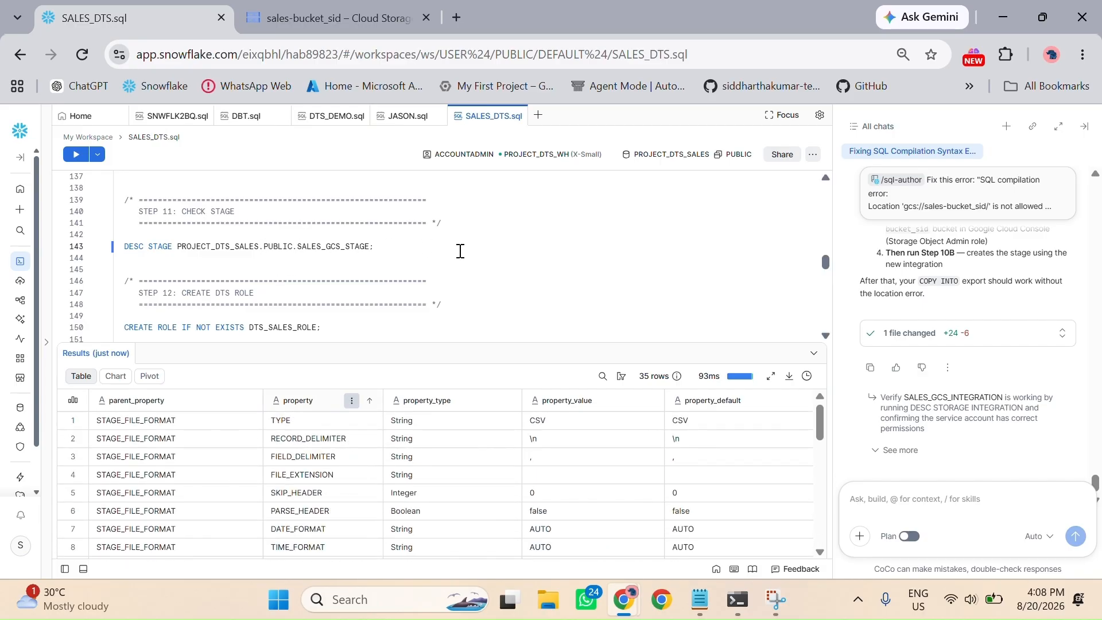
{"action": "left_click", "coordinate": [813, 353]}
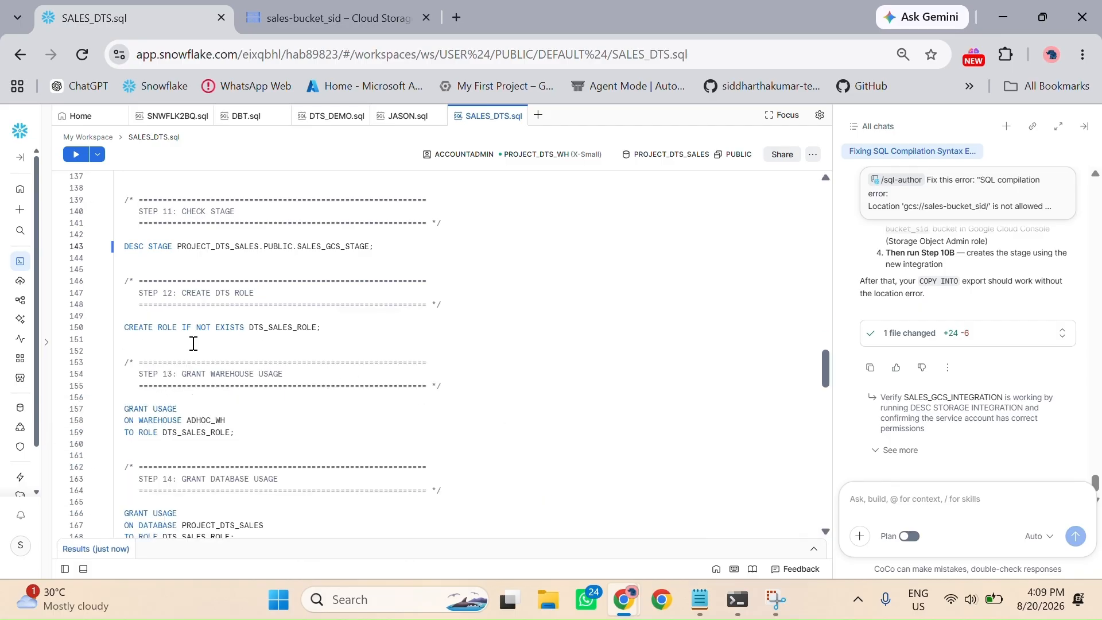
{"action": "left_click", "coordinate": [323, 330]}
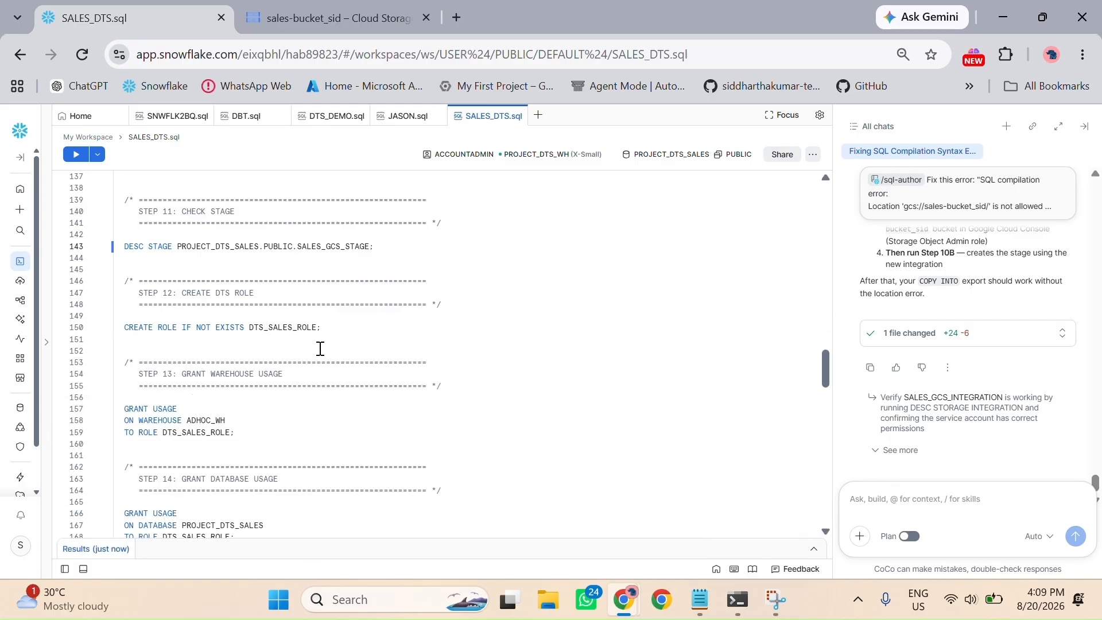
{"action": "left_click", "coordinate": [76, 155]}
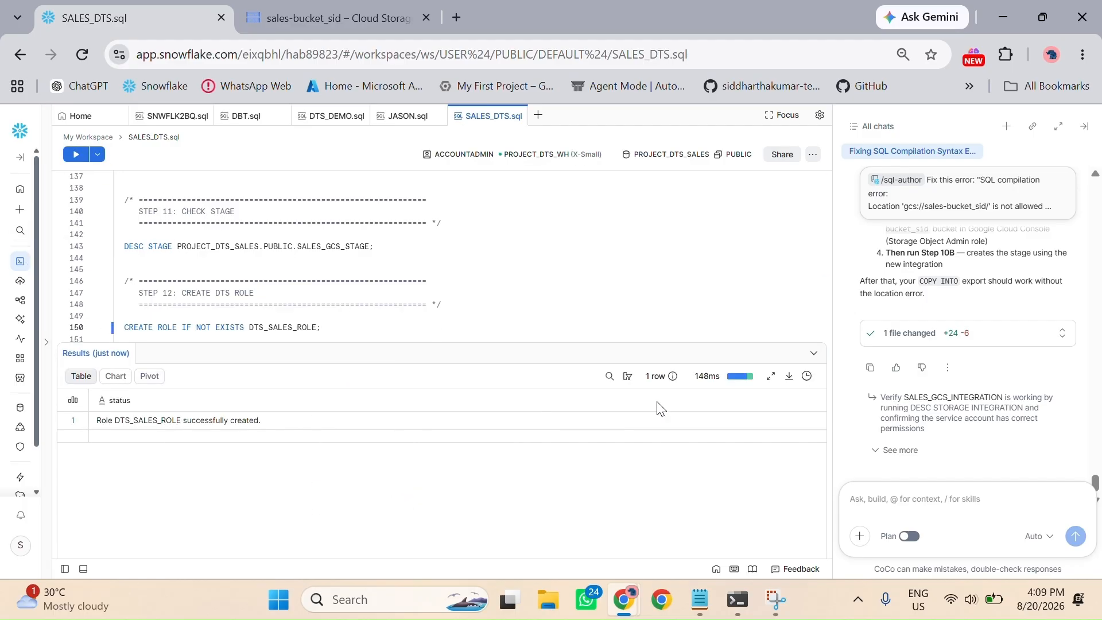
{"action": "left_click", "coordinate": [814, 352]}
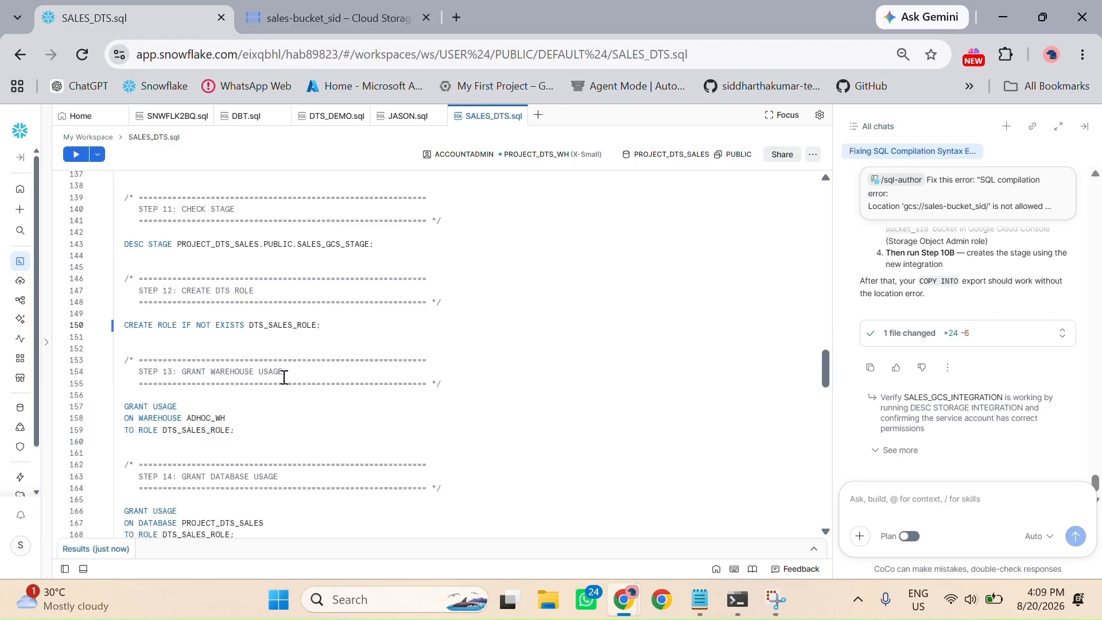
Step: Set the warehouse in the Step 13 GRANT USAGE statement to PROJECT_DTS_WH and run it for DTS_SALES_ROLE
{"action": "scroll", "coordinate": [283, 377], "scroll_direction": "down", "scroll_amount": 3}
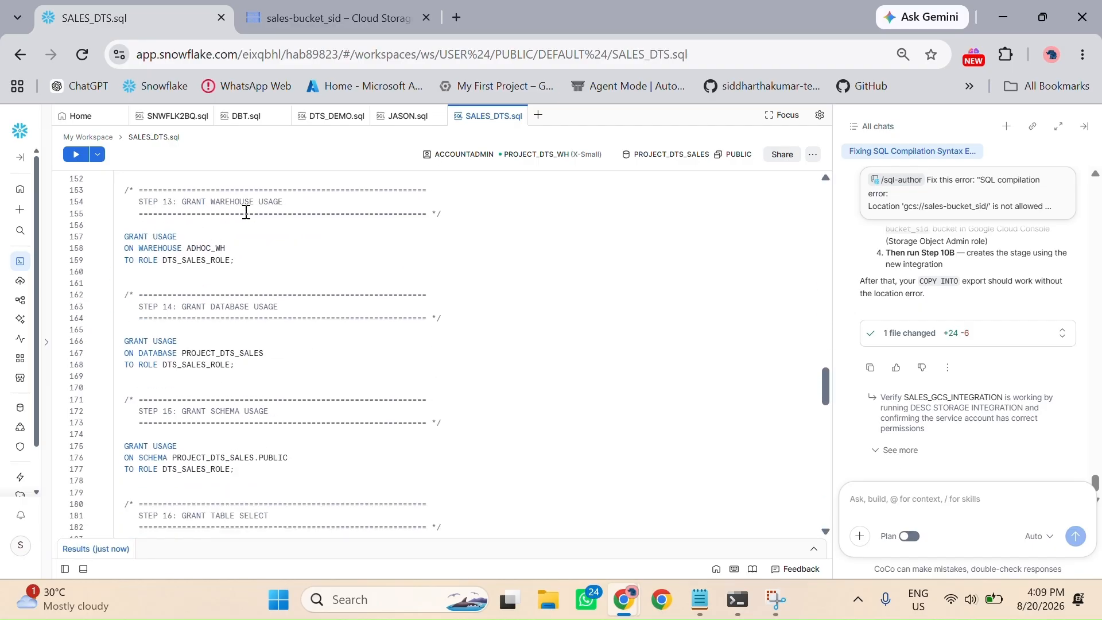
{"action": "double_click", "coordinate": [213, 248]}
{"action": "key", "text": "ctrl+v"}
{"action": "left_click", "coordinate": [246, 261]}
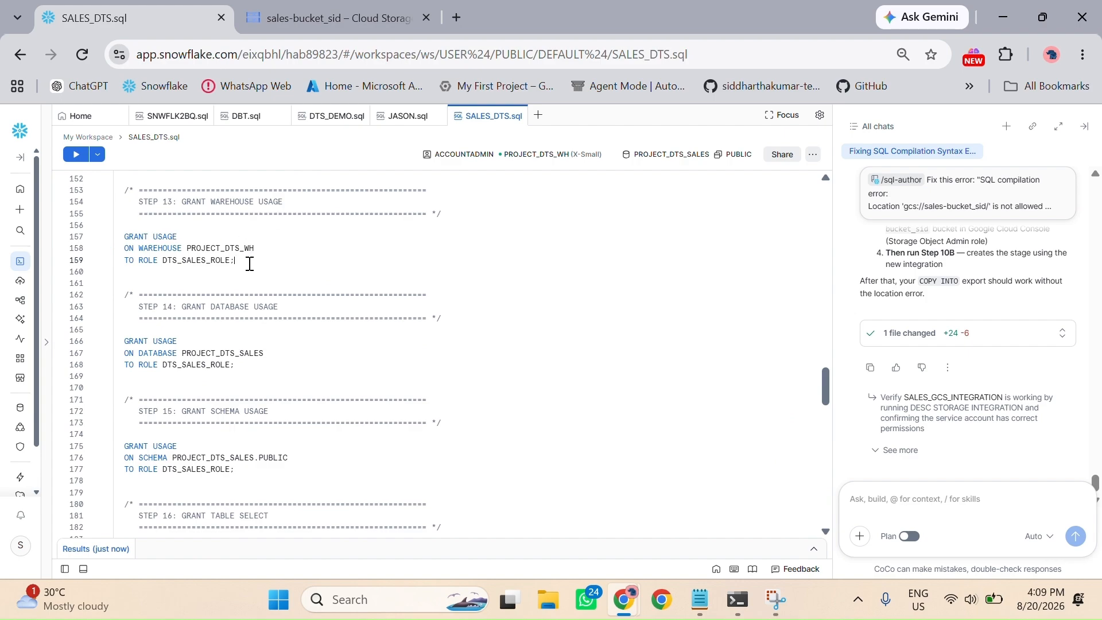
{"action": "left_click", "coordinate": [85, 156]}
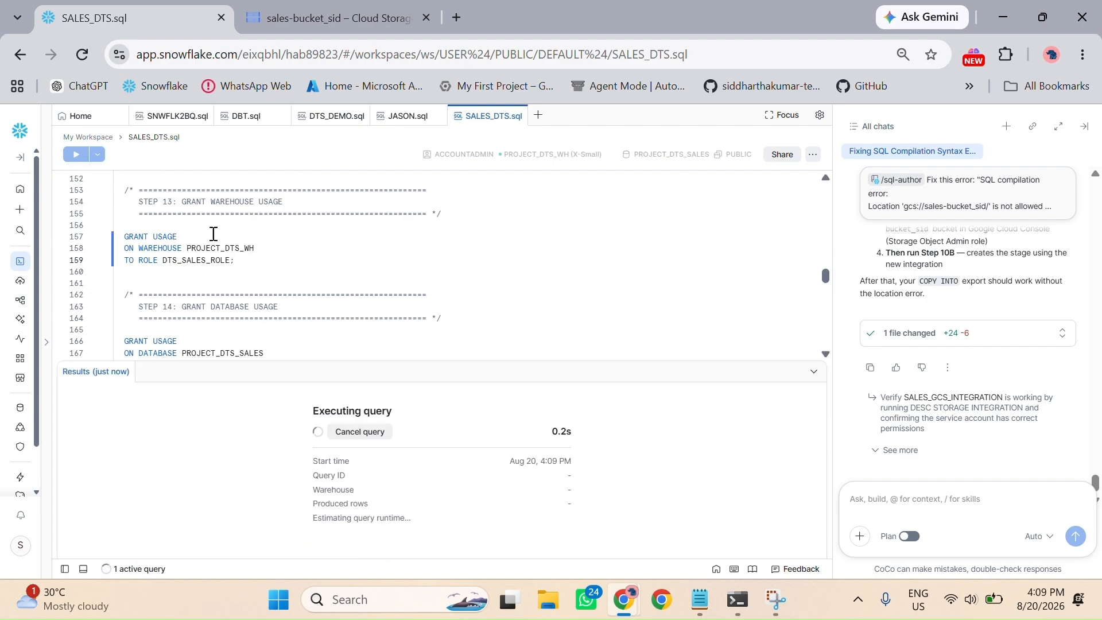
Step: Run the Step 14 statement granting DTS_SALES_ROLE usage on database PROJECT_DTS_SALES
{"action": "scroll", "coordinate": [247, 294], "scroll_direction": "down", "scroll_amount": 2}
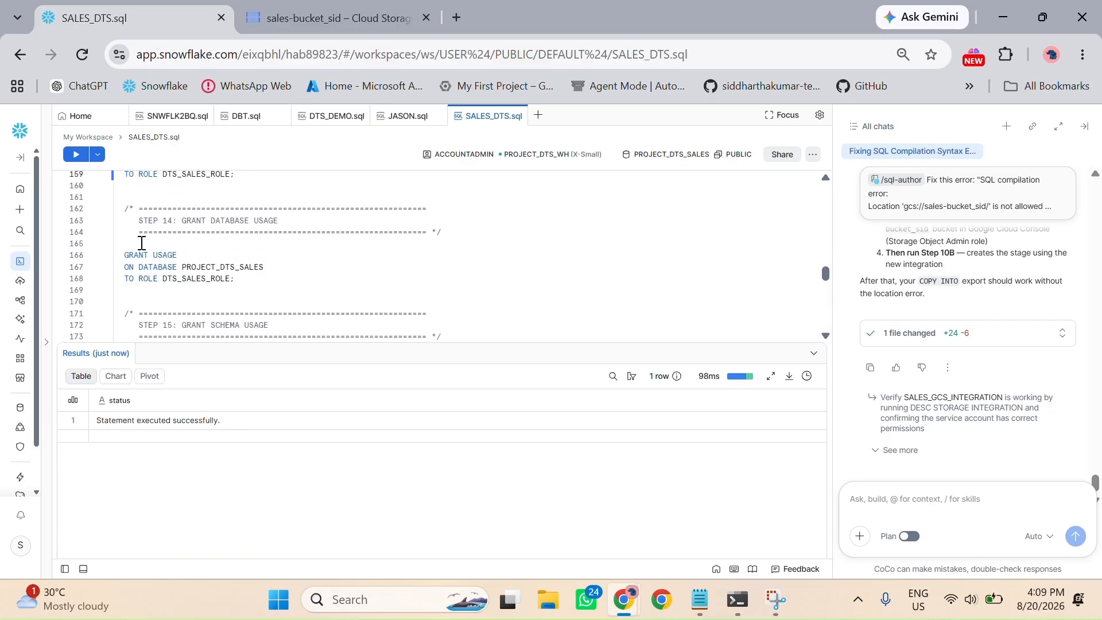
{"action": "left_click", "coordinate": [241, 279]}
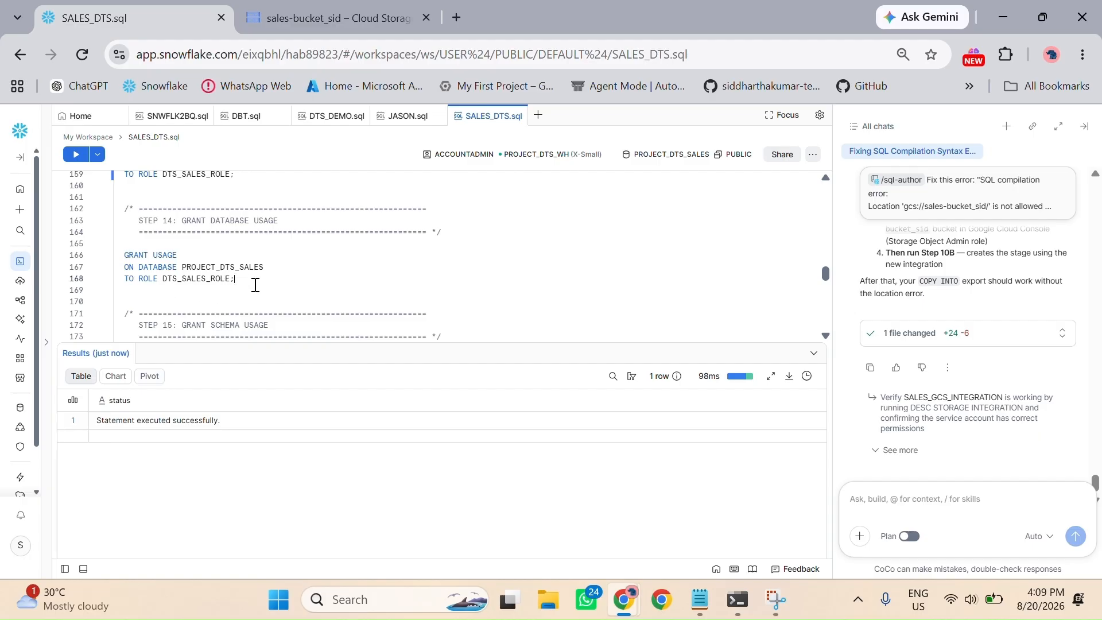
{"action": "left_click", "coordinate": [76, 155]}
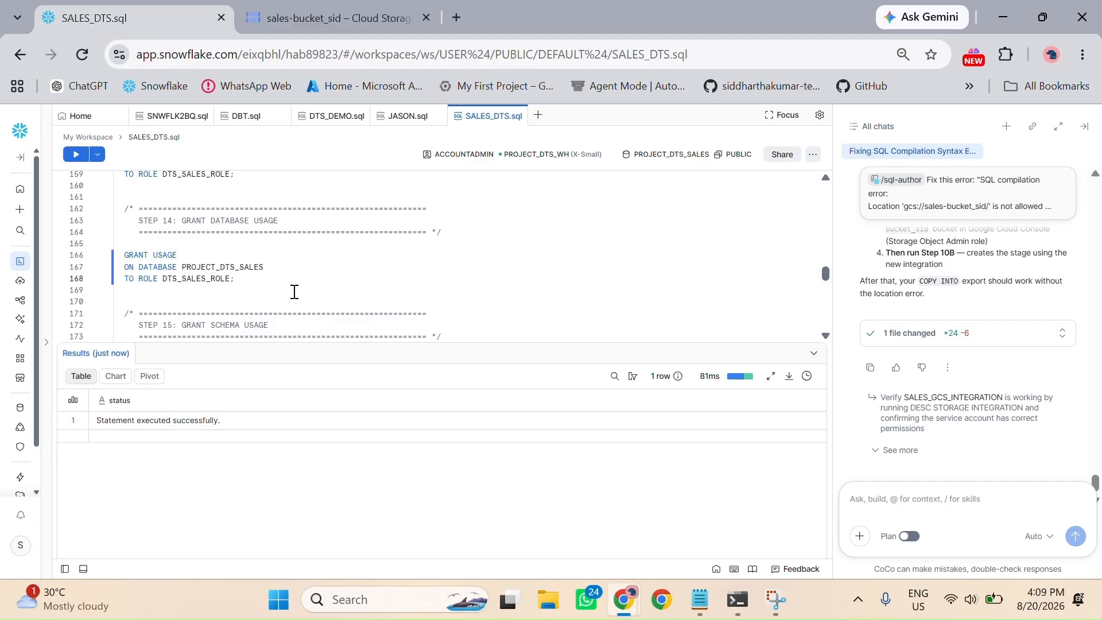
Step: Run the Step 15 statement granting DTS_SALES_ROLE usage on schema PROJECT_DTS_SALES.PUBLIC
{"action": "scroll", "coordinate": [293, 298], "scroll_direction": "down", "scroll_amount": 5}
{"action": "scroll", "coordinate": [280, 289], "scroll_direction": "up", "scroll_amount": 2}
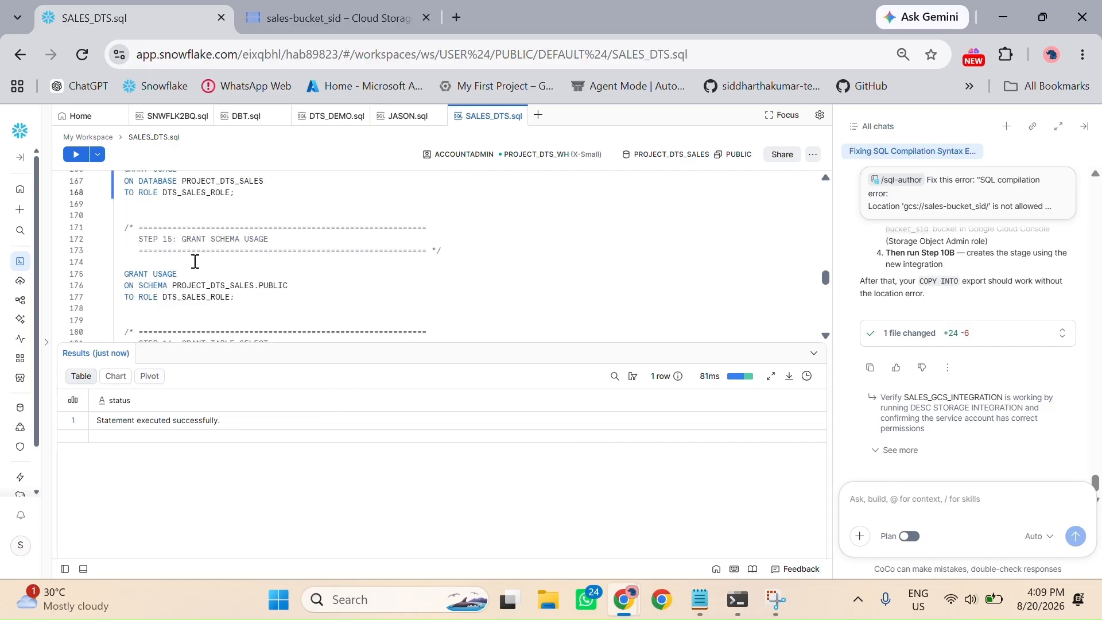
{"action": "scroll", "coordinate": [304, 266], "scroll_direction": "down", "scroll_amount": 2}
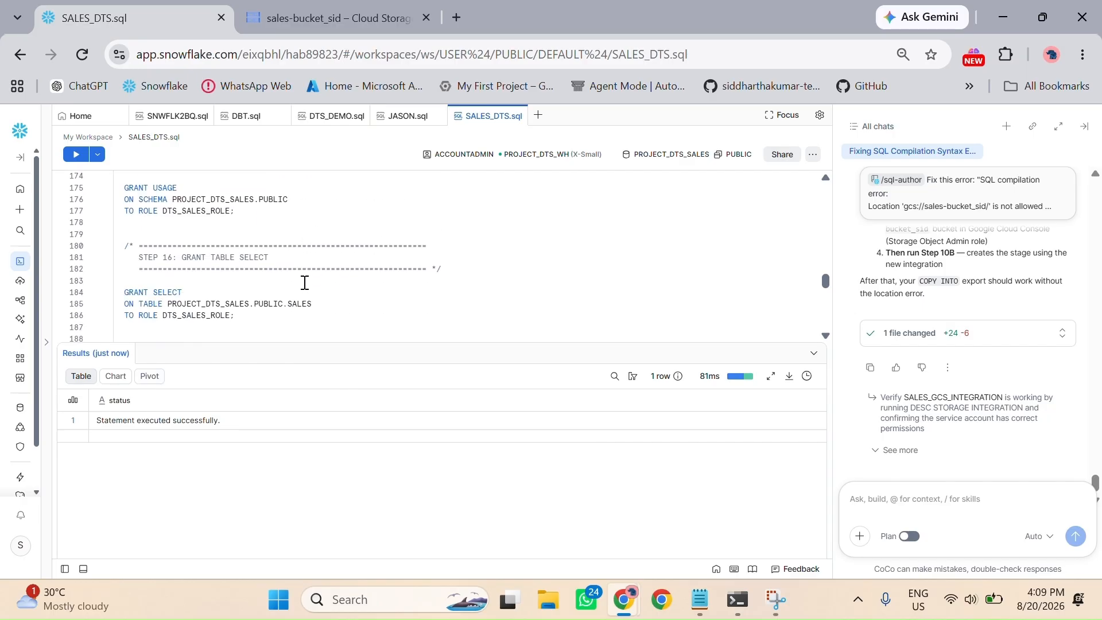
{"action": "left_click", "coordinate": [247, 222]}
{"action": "left_click", "coordinate": [246, 212]}
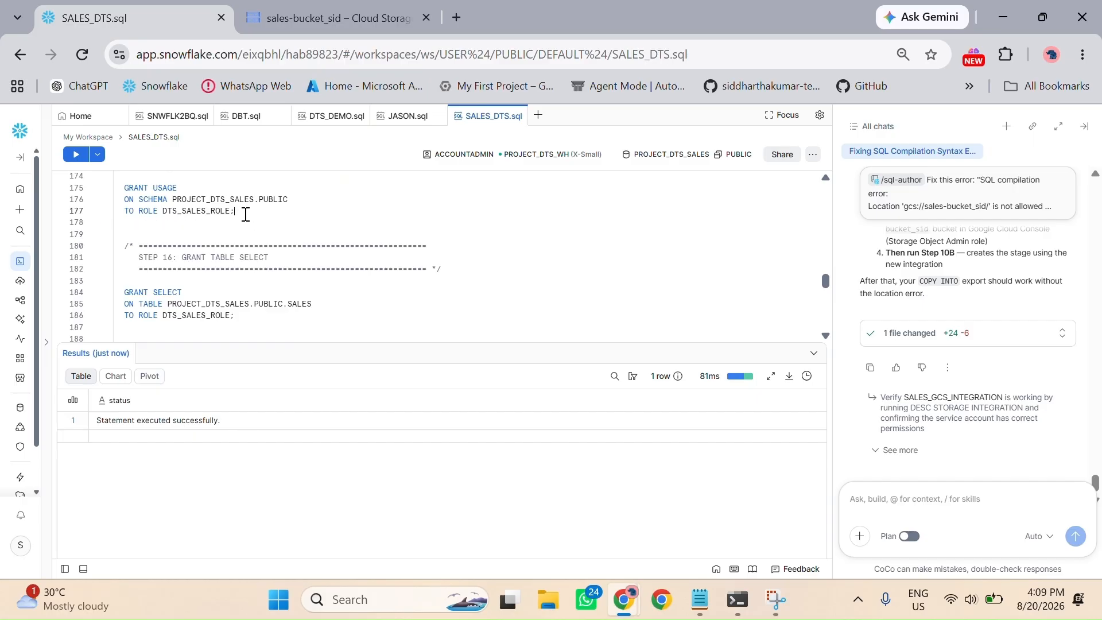
{"action": "left_click", "coordinate": [74, 159]}
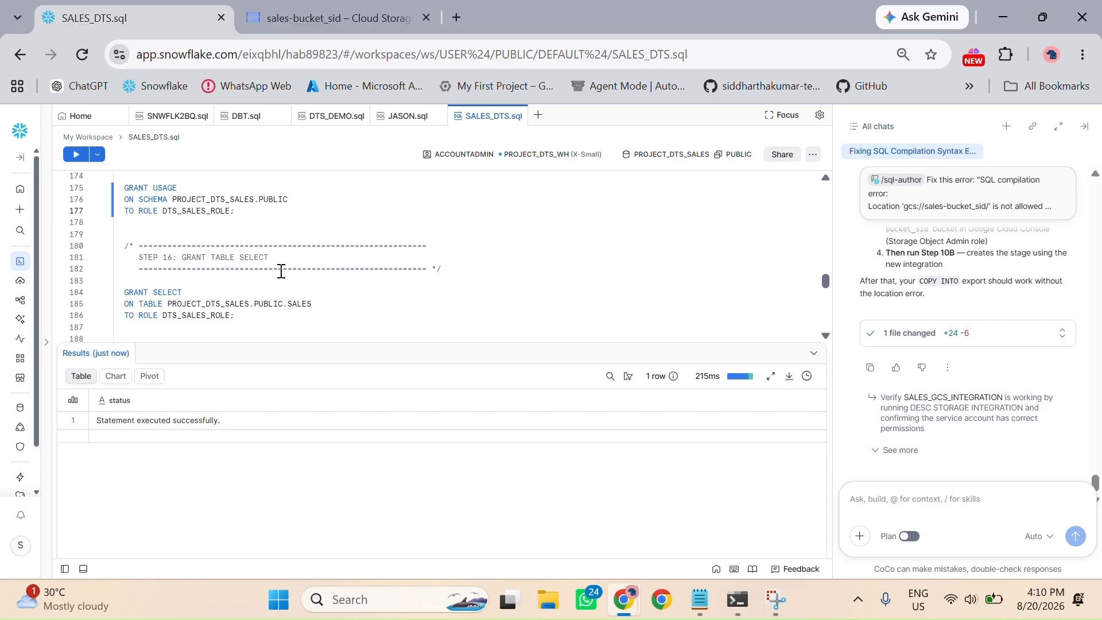
Step: Run the Step 16 statement granting DTS_SALES_ROLE SELECT on table PROJECT_DTS_SALES.PUBLIC.SALES
{"action": "scroll", "coordinate": [281, 271], "scroll_direction": "down", "scroll_amount": 2}
{"action": "left_click", "coordinate": [240, 233]}
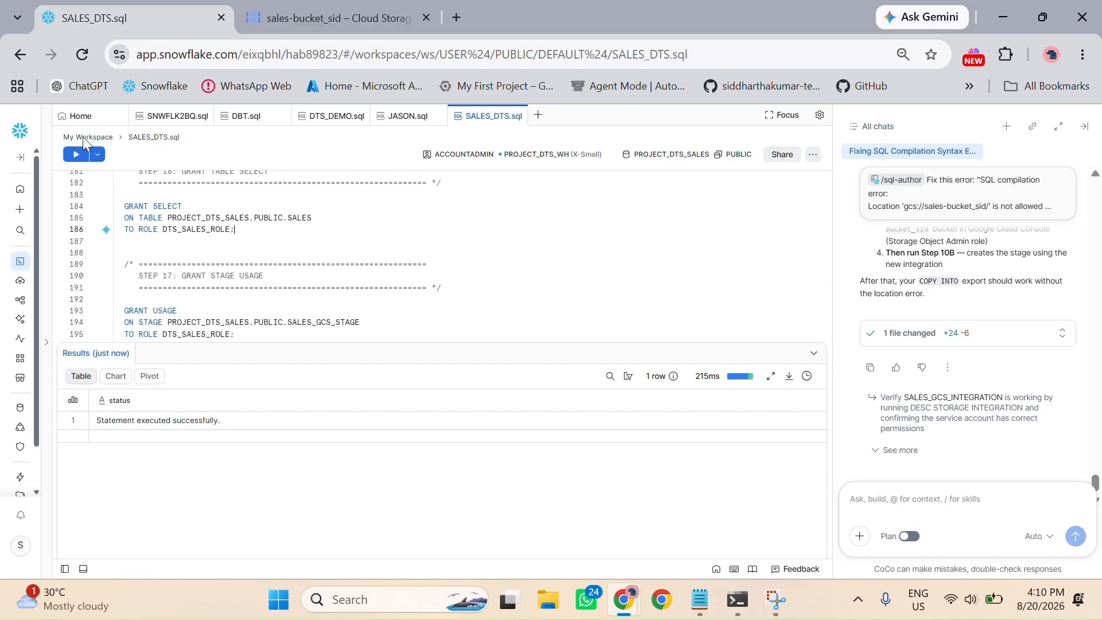
{"action": "left_click", "coordinate": [77, 154]}
Step: Run the Step 17 grant of usage on SALES_GCS_STAGE to DTS_SALES_ROLE and the Step 18 grant assigning that role to the user
{"action": "scroll", "coordinate": [298, 244], "scroll_direction": "down", "scroll_amount": 2}
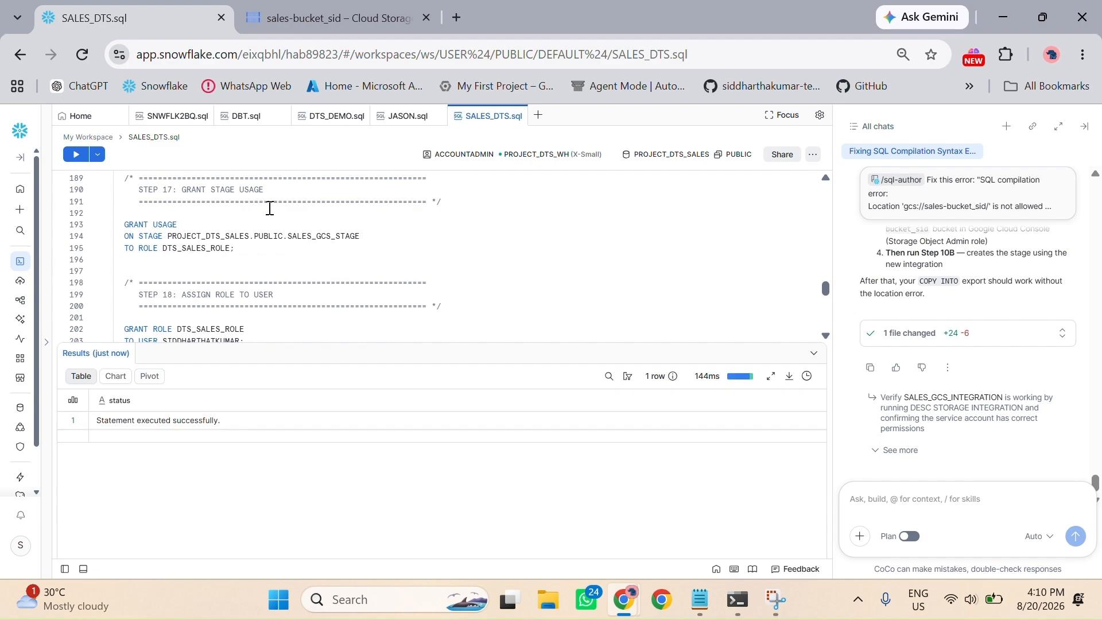
{"action": "left_click", "coordinate": [246, 251]}
{"action": "left_click", "coordinate": [77, 154]}
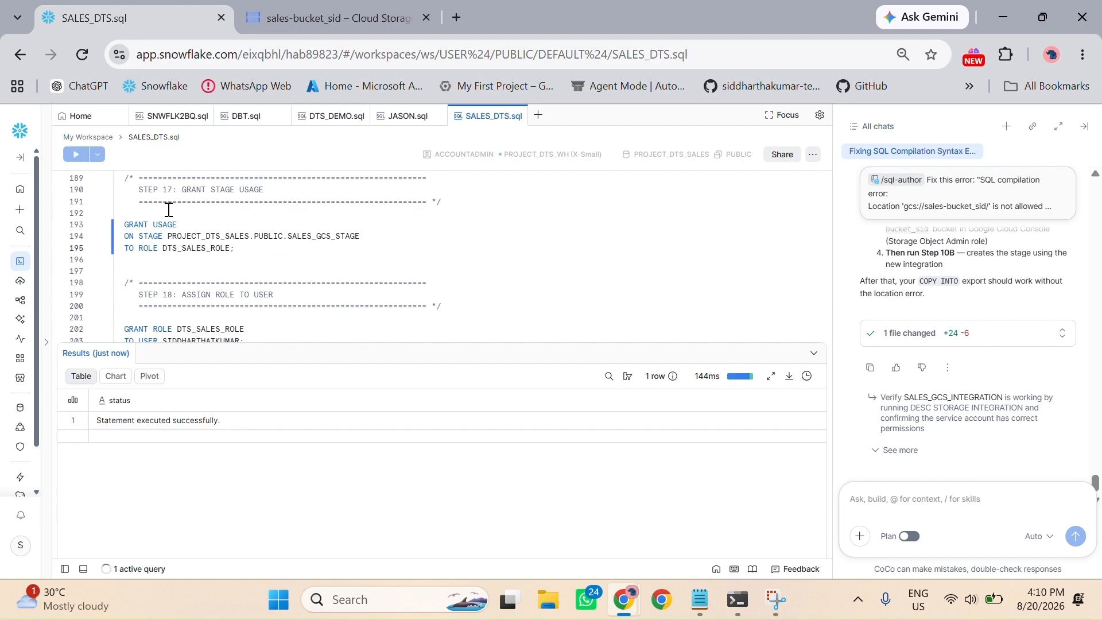
{"action": "scroll", "coordinate": [238, 264], "scroll_direction": "down", "scroll_amount": 2}
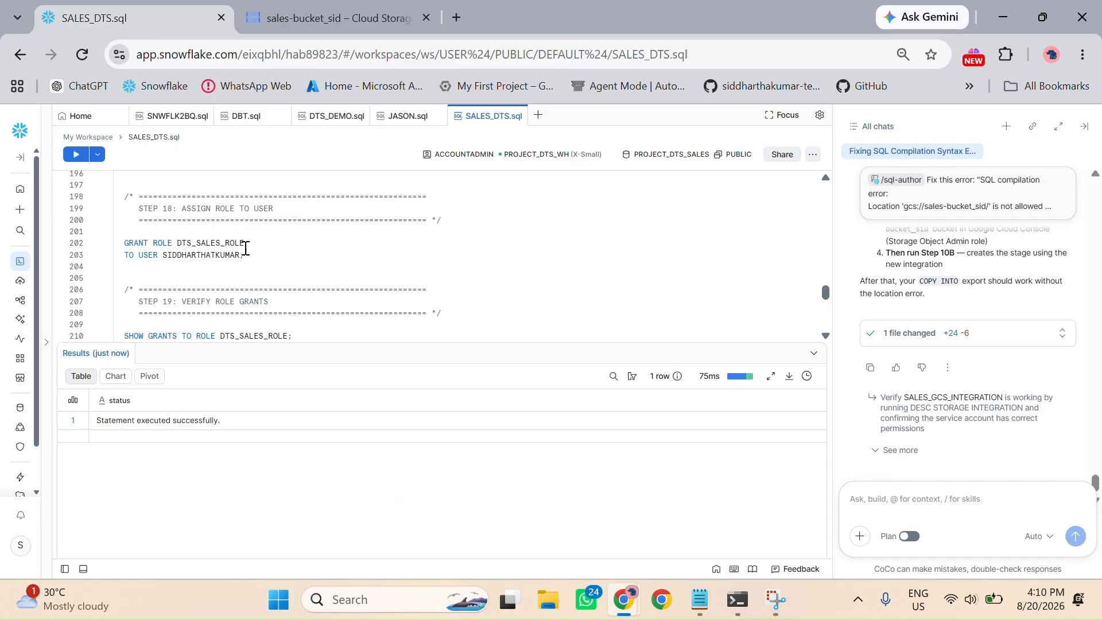
{"action": "left_click", "coordinate": [80, 156]}
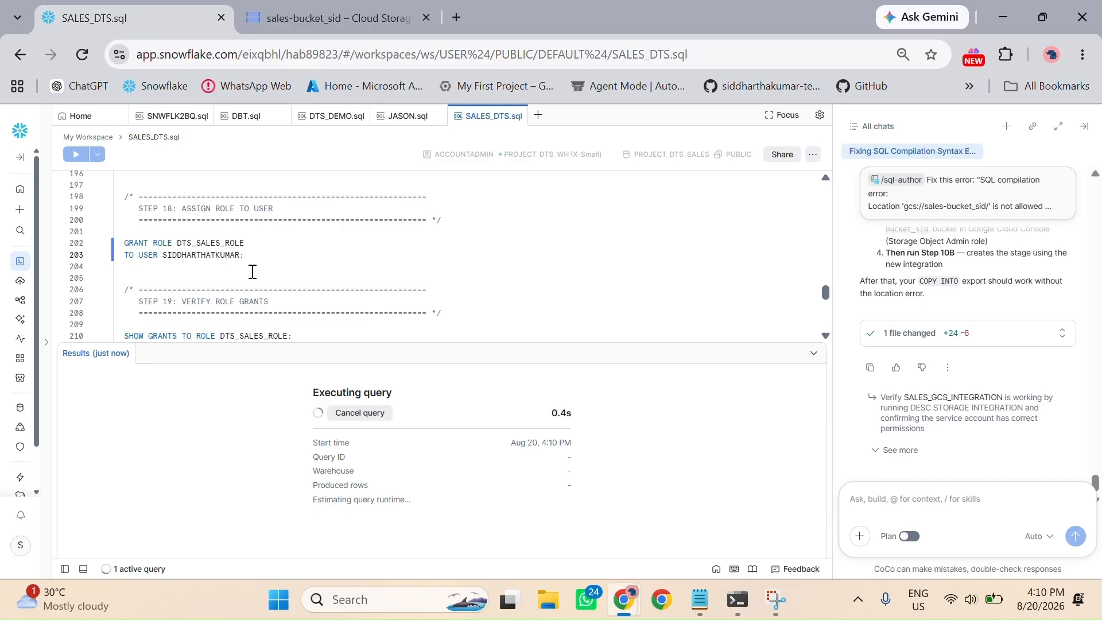
Step: Run the Step 19 SHOW GRANTS TO ROLE DTS_SALES_ROLE statement, review the role's privileges, and collapse the results
{"action": "scroll", "coordinate": [256, 278], "scroll_direction": "down", "scroll_amount": 2}
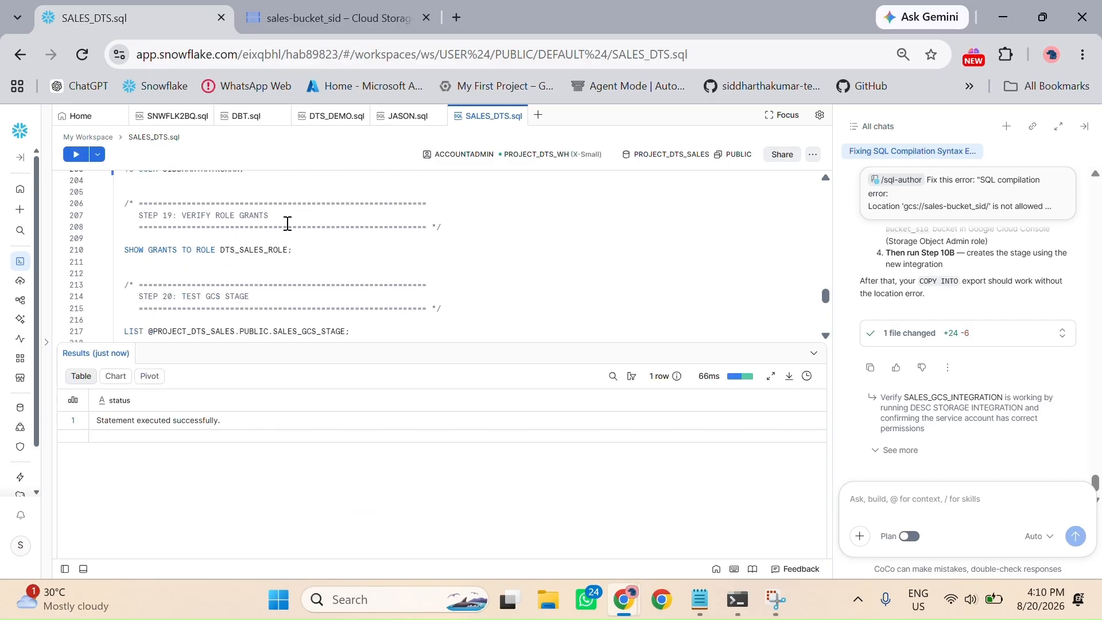
{"action": "left_click", "coordinate": [297, 249]}
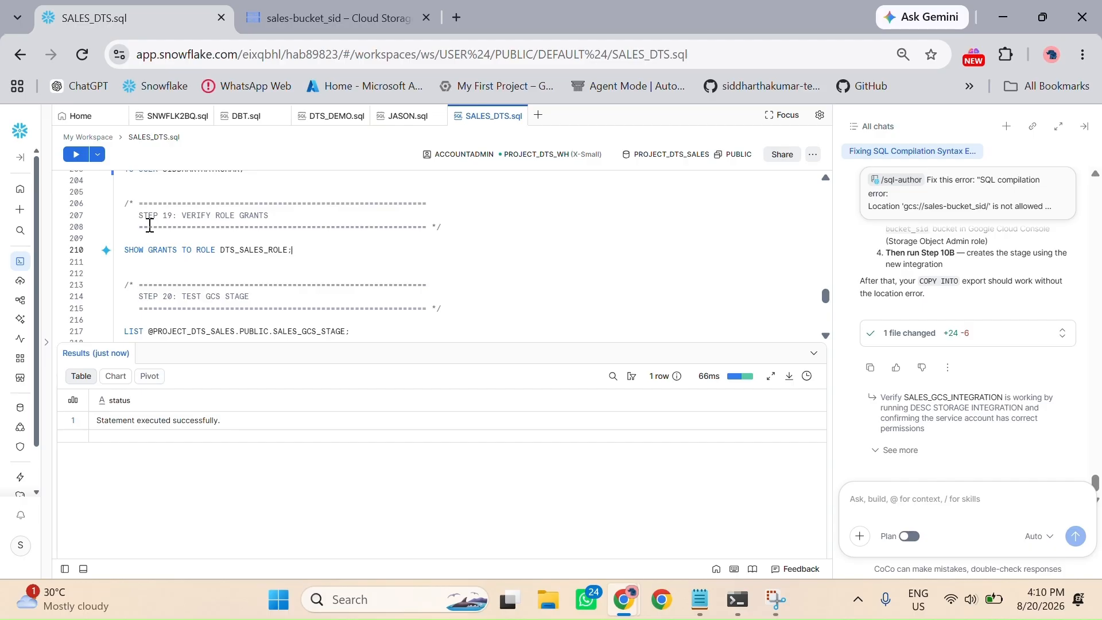
{"action": "left_click", "coordinate": [76, 155]}
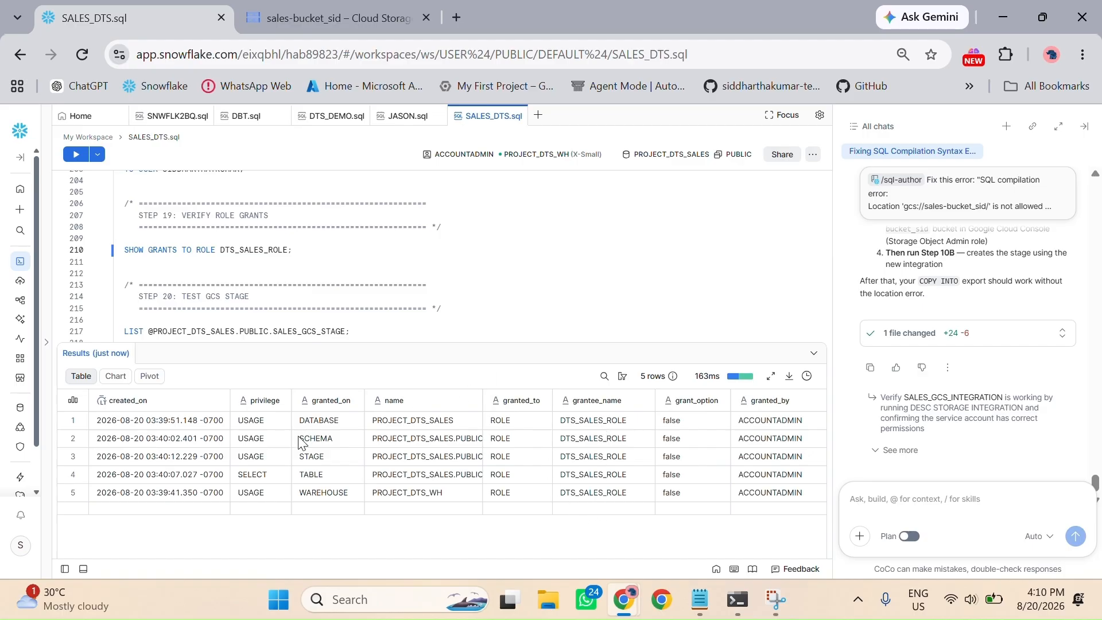
{"action": "left_click", "coordinate": [814, 353]}
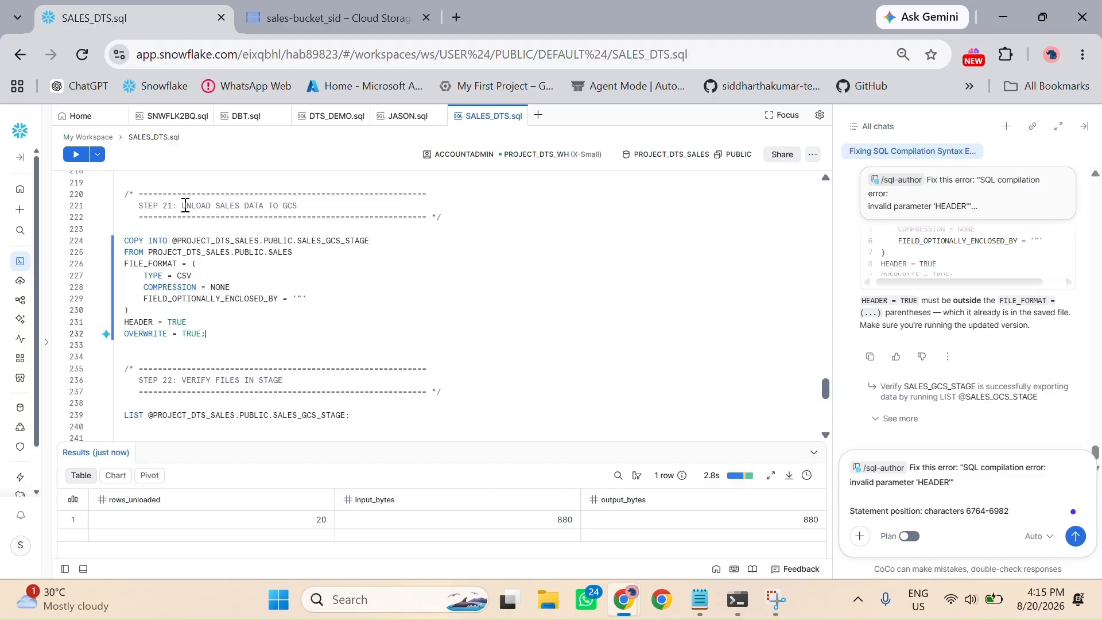
Step: Run the Step 21 COPY INTO statement to unload the SALES table to SALES_GCS_STAGE as uncompressed CSV with header and overwrite enabled
{"action": "left_click", "coordinate": [77, 153]}
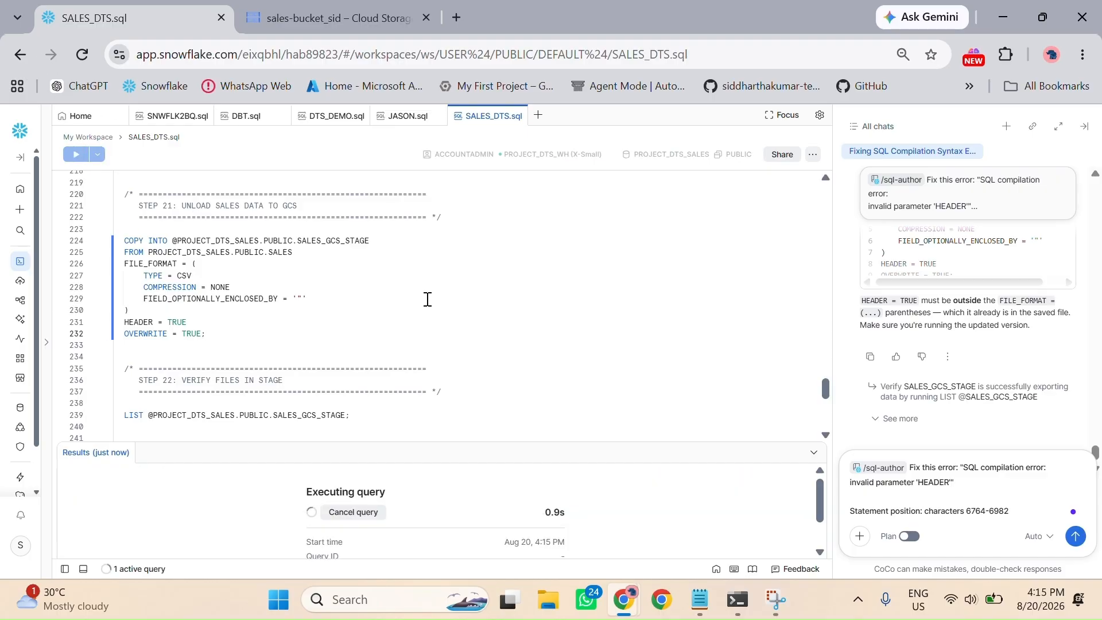
{"action": "left_click_drag", "start_coordinate": [559, 436], "coordinate": [578, 286]}
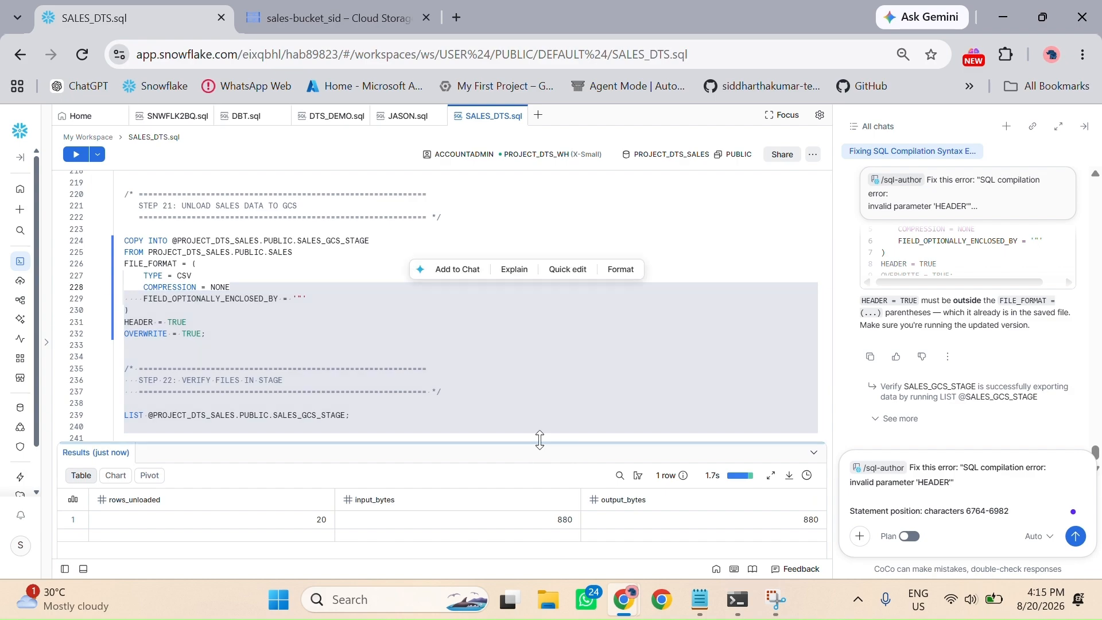
{"action": "left_click_drag", "start_coordinate": [539, 423], "coordinate": [561, 239]}
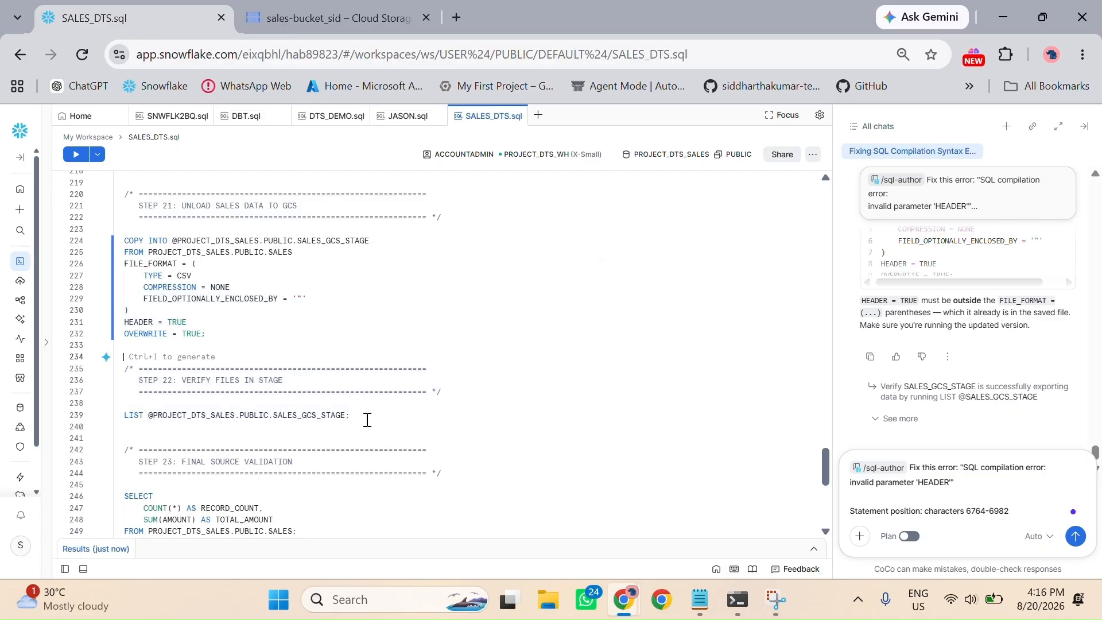
Step: Run the Step 22 LIST statement on SALES_GCS_STAGE to check the exported files and collapse the results
{"action": "left_click", "coordinate": [368, 419]}
{"action": "left_click", "coordinate": [72, 157]}
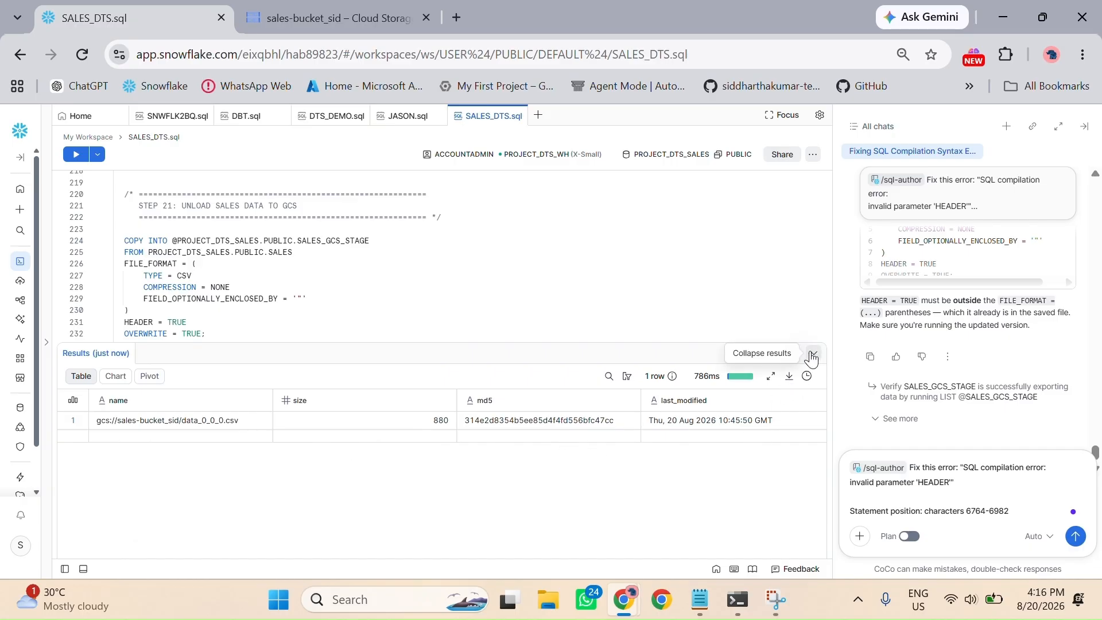
{"action": "left_click", "coordinate": [693, 356]}
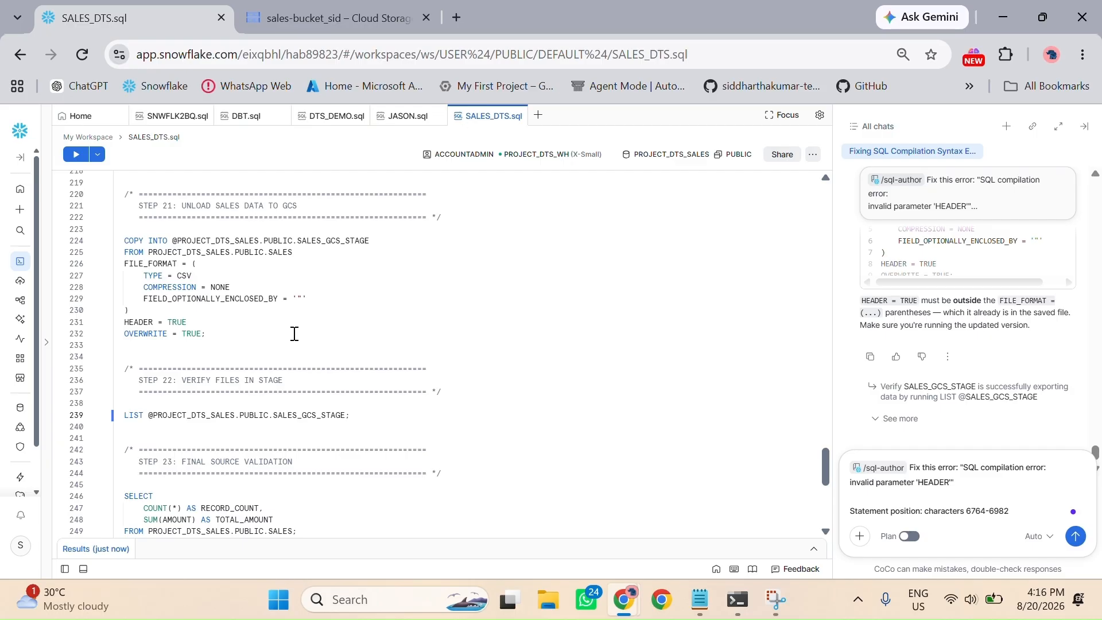
Step: Run the Step 23 final source validation query for the record count and total amount in SALES, and collapse the results
{"action": "scroll", "coordinate": [295, 334], "scroll_direction": "down", "scroll_amount": 2}
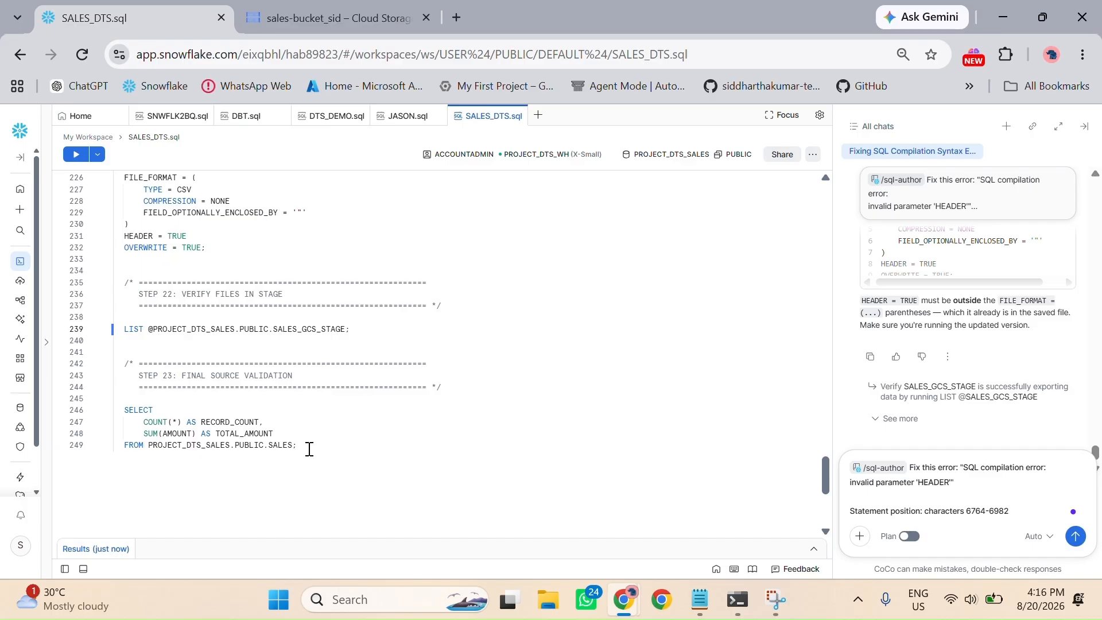
{"action": "left_click", "coordinate": [75, 153]}
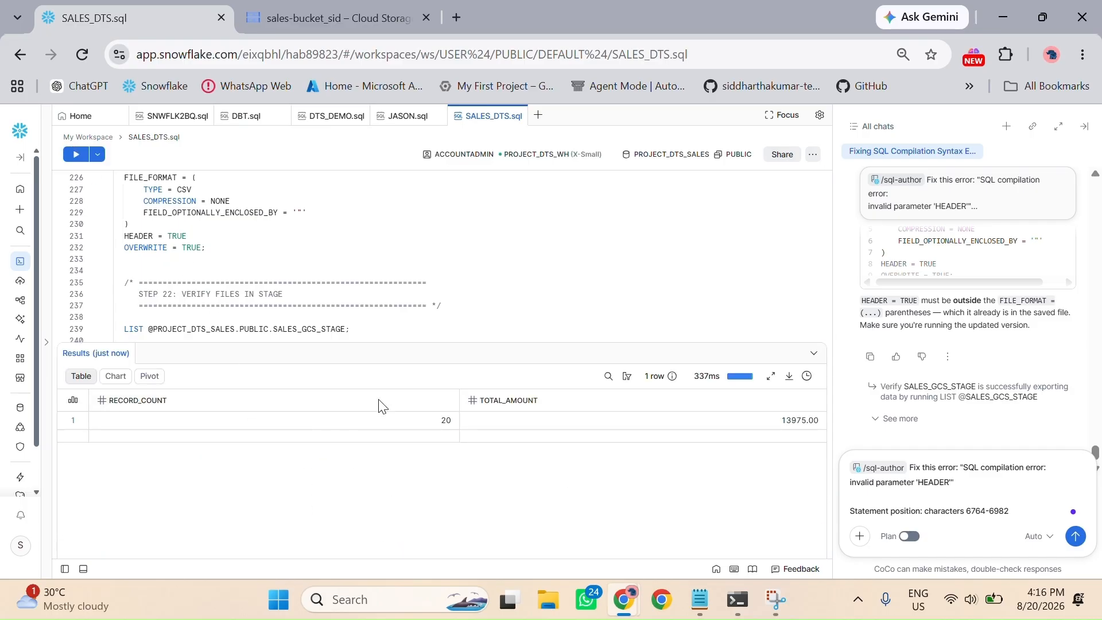
{"action": "left_click", "coordinate": [813, 354]}
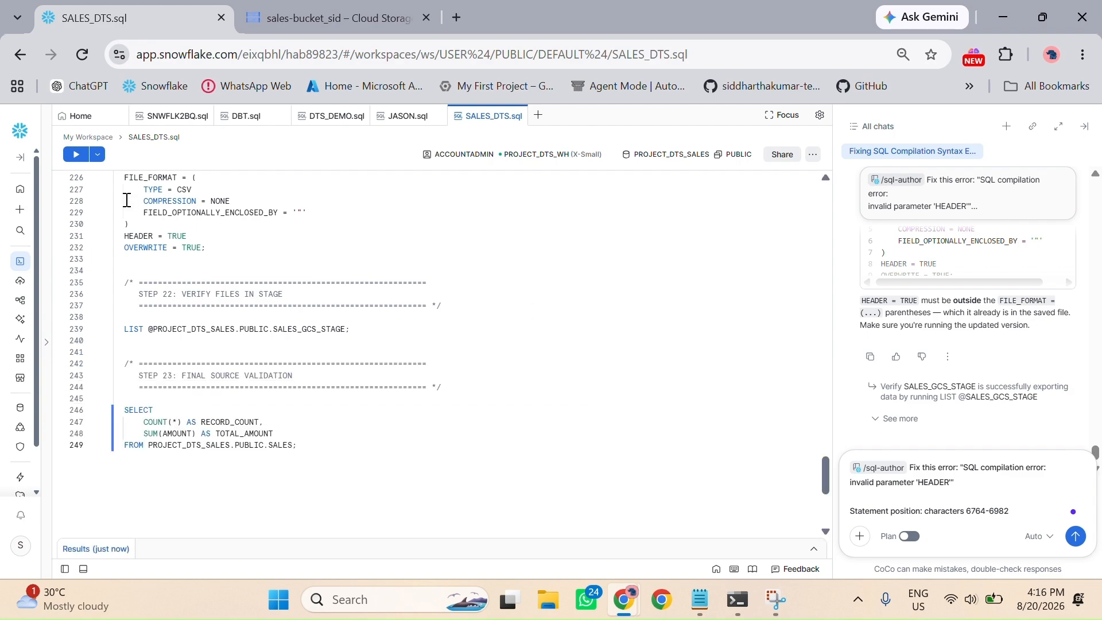
Step: Switch to the Google Cloud console, search for "big query", go to BigQuery and close the Cloud Shell terminal
{"action": "left_click", "coordinate": [333, 17]}
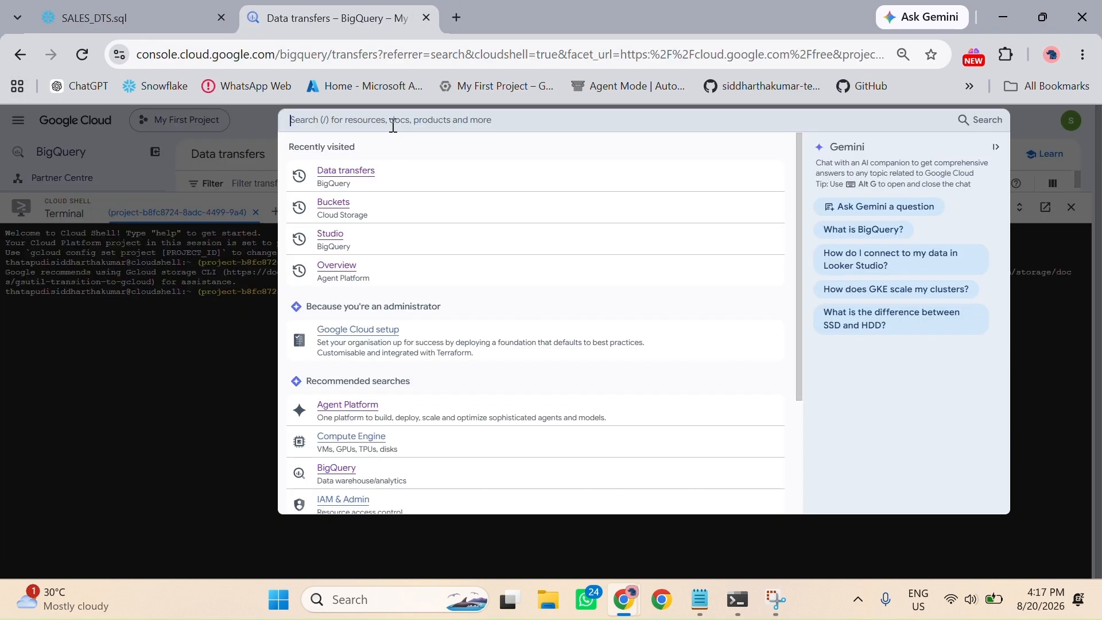
{"action": "type", "text": "big q"}
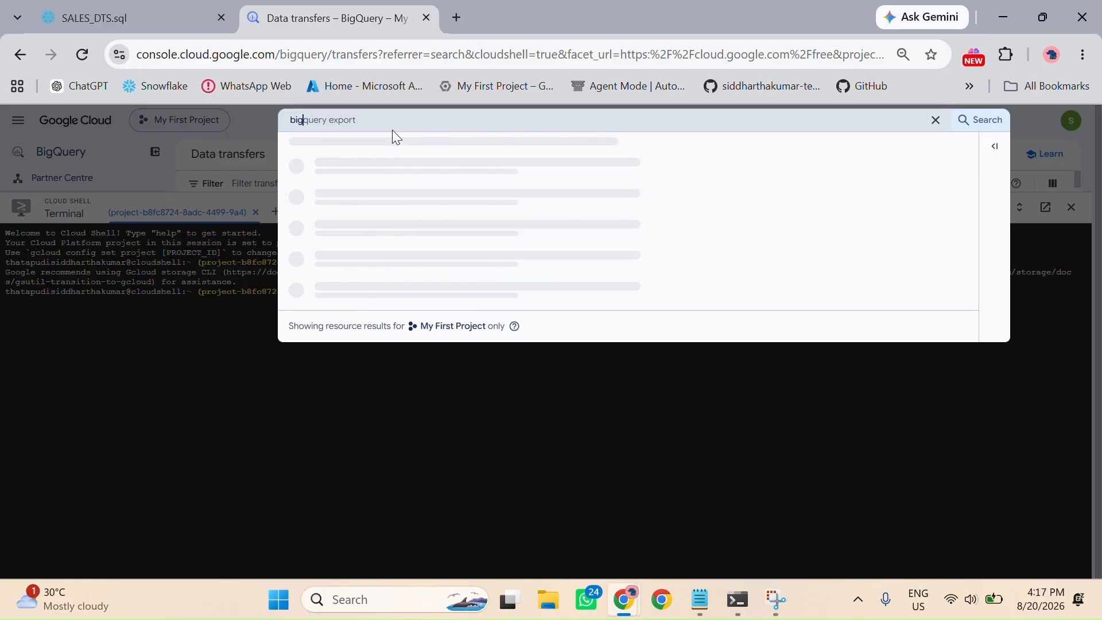
{"action": "type", "text": "uery"}
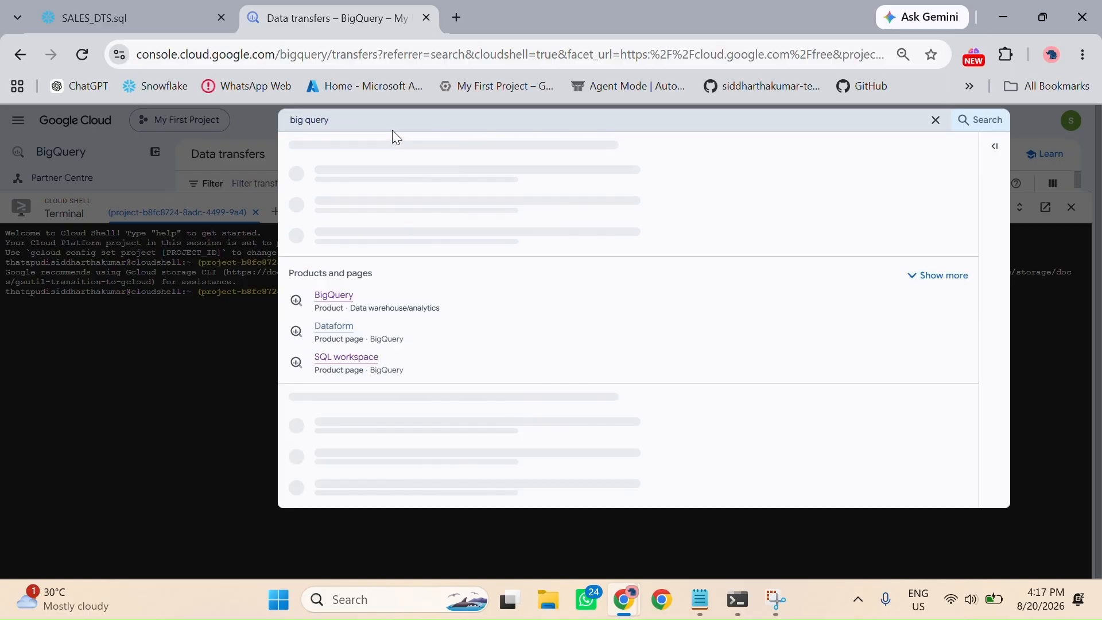
{"action": "left_click", "coordinate": [330, 298]}
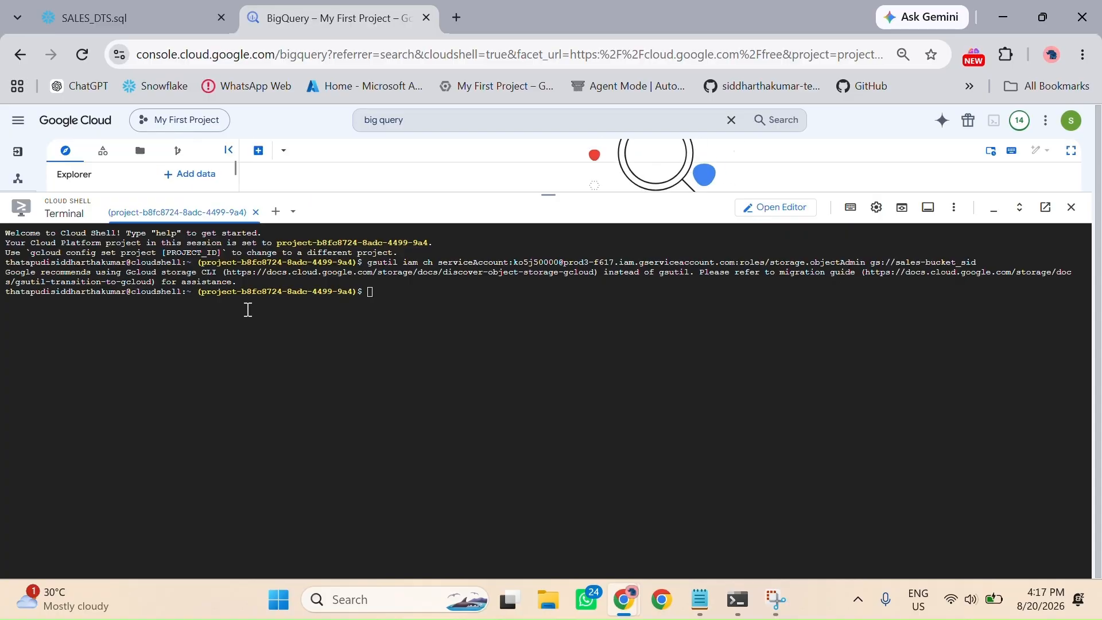
{"action": "left_click", "coordinate": [1071, 208]}
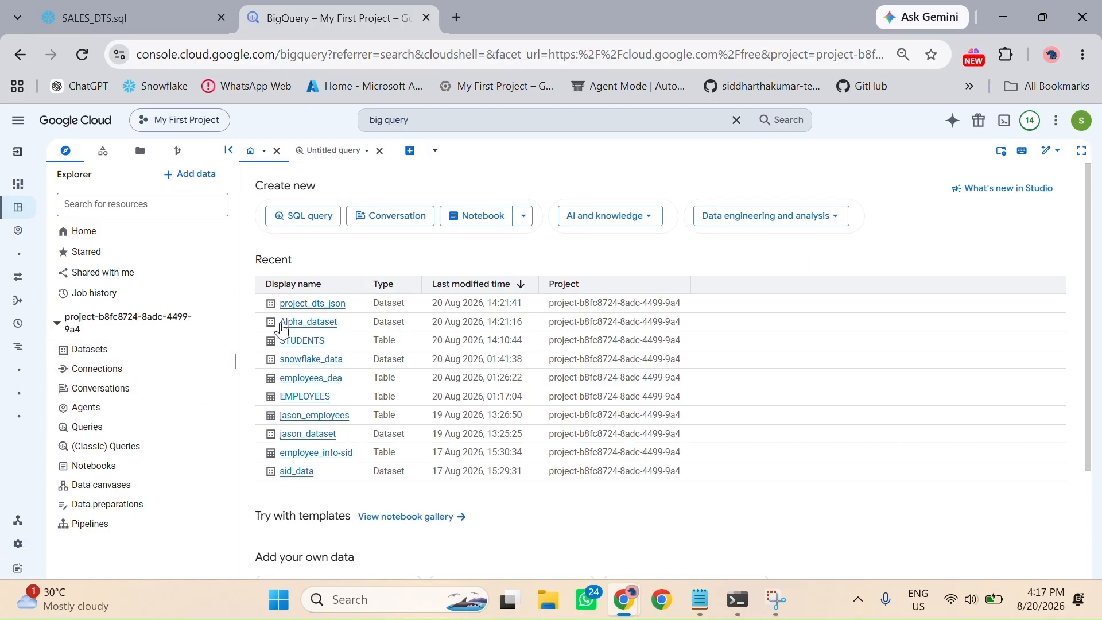
Step: View the tables in Alpha_dataset and start a new blank SQL query
{"action": "left_click", "coordinate": [315, 323]}
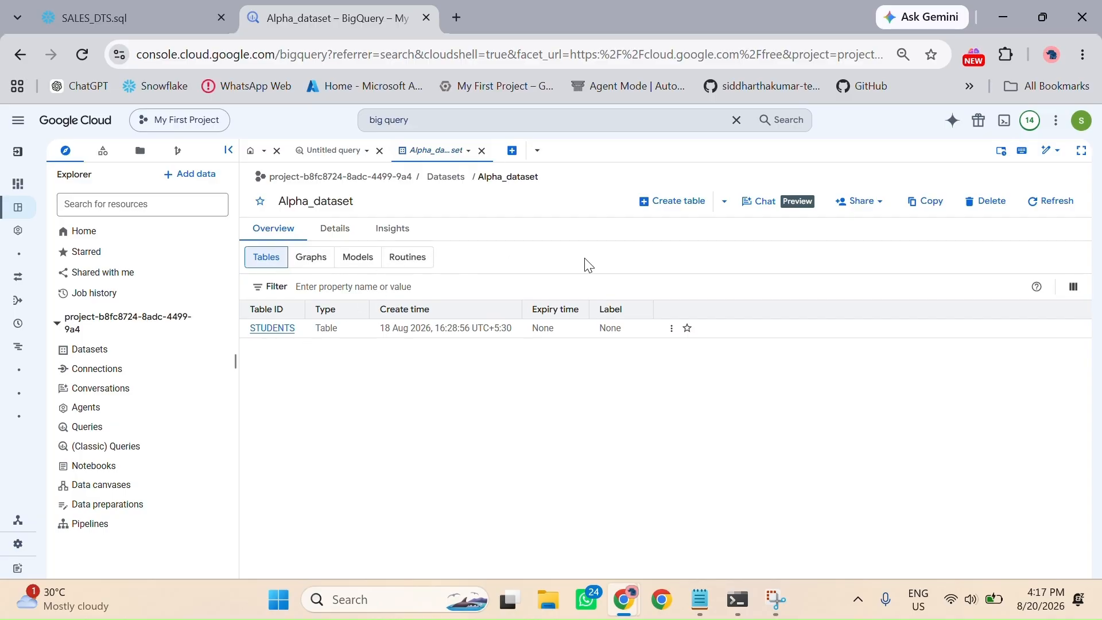
{"action": "left_click", "coordinate": [666, 205]}
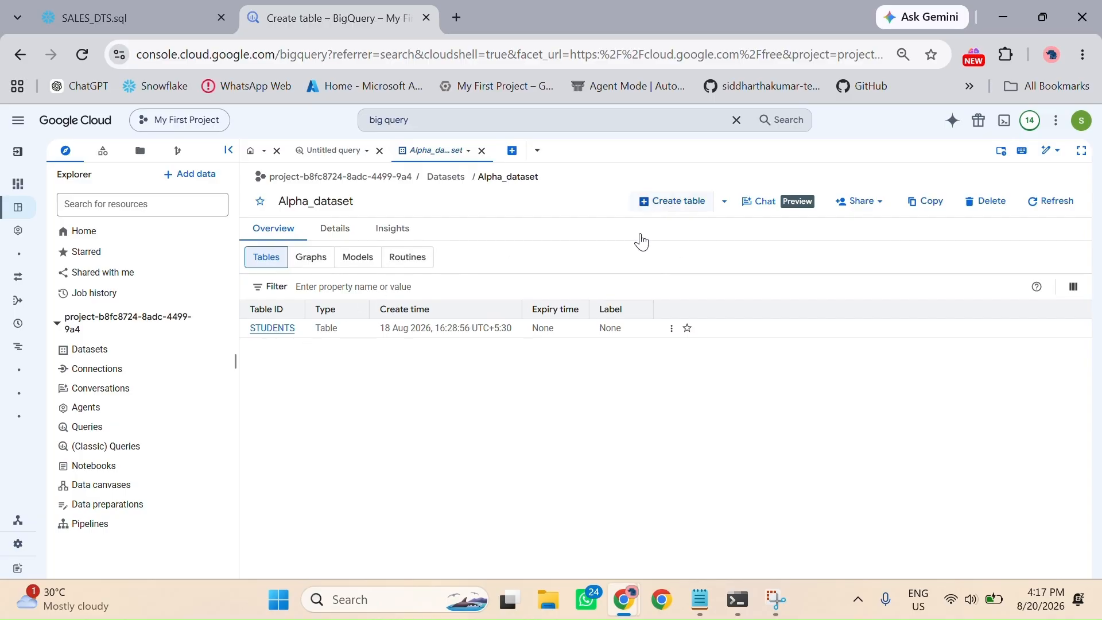
{"action": "left_click", "coordinate": [514, 153]}
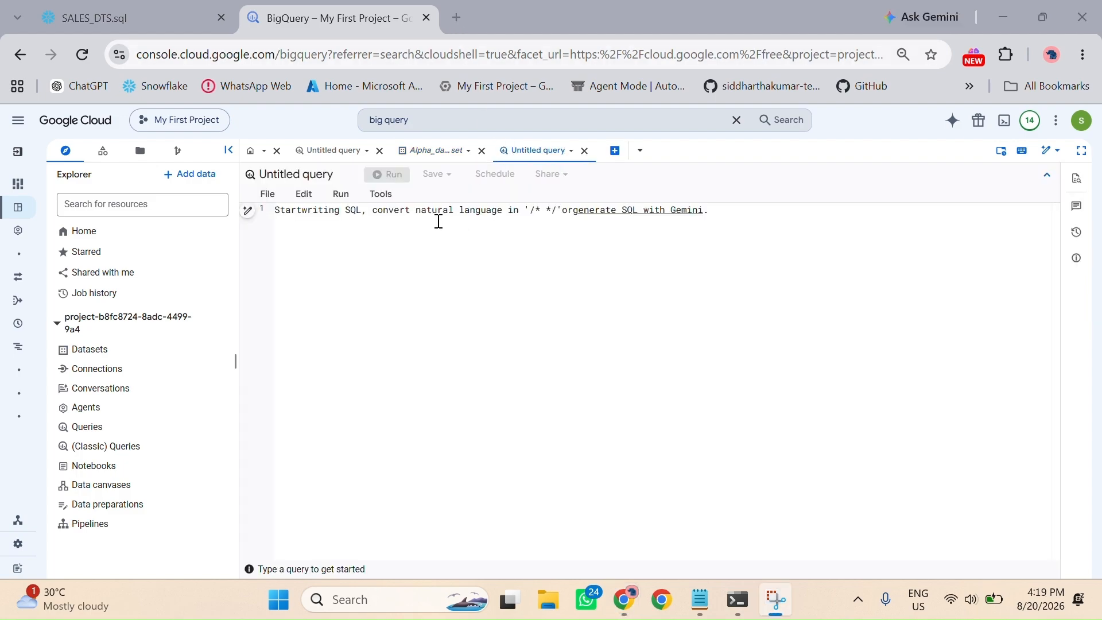
{"action": "left_click", "coordinate": [432, 207]}
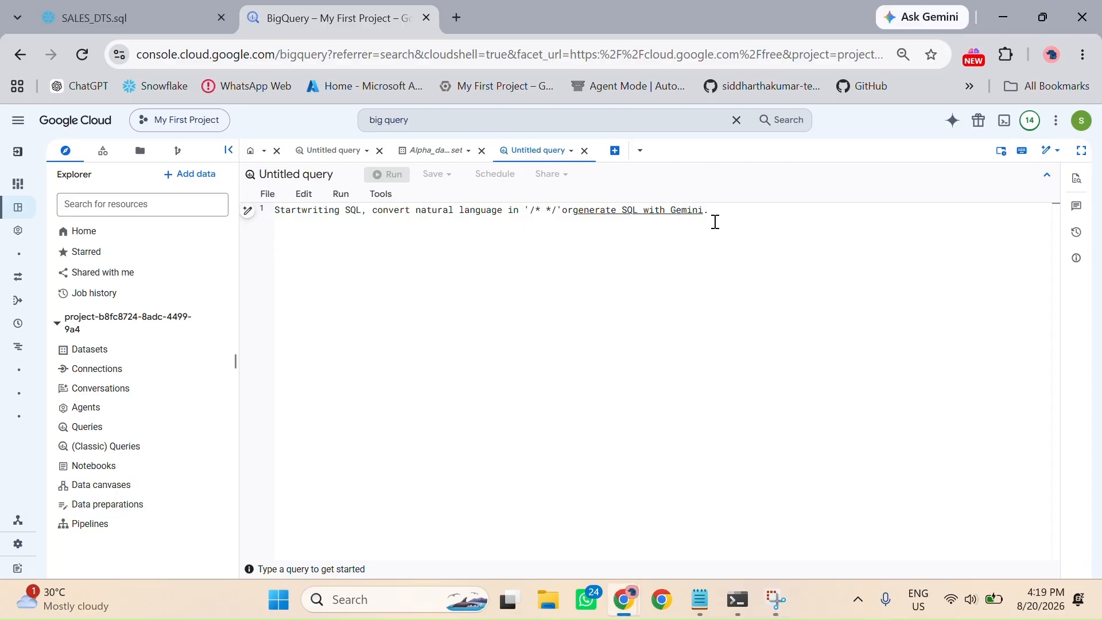
{"action": "left_click", "coordinate": [697, 211]}
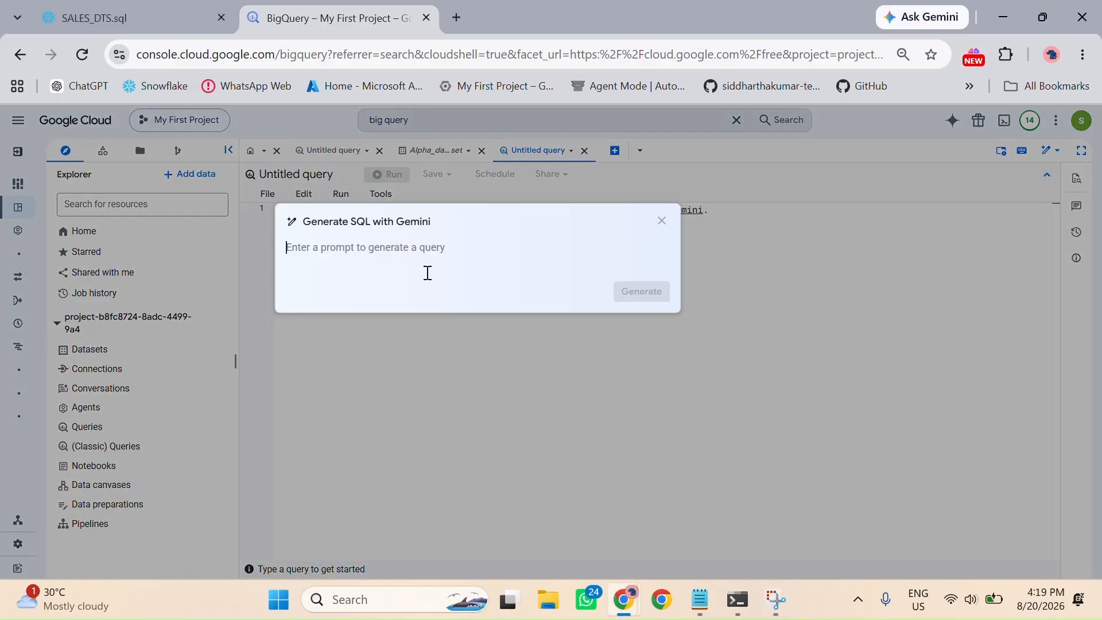
{"action": "left_click", "coordinate": [663, 221]}
Step: Write a CREATE OR REPLACE TABLE statement for Alpha_dataset.SALES: sale_id INT64, sale_date DATE, emp_id INT64, product STRING, quantity INT64, amount NUMERIC
{"action": "left_click", "coordinate": [401, 222]}
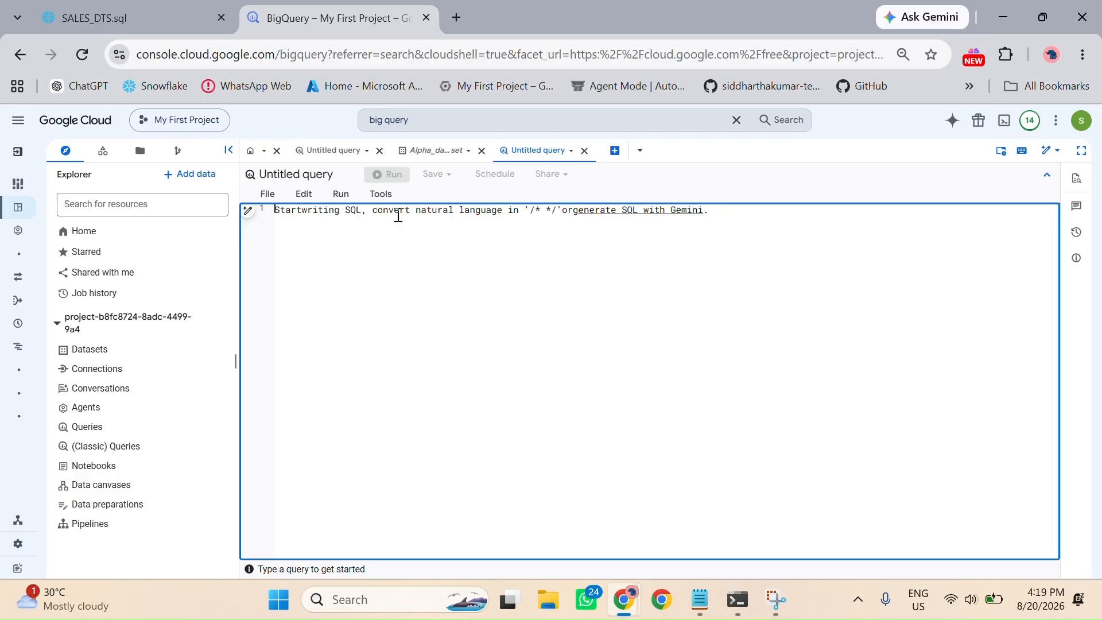
{"action": "type", "text": "CREATE OR REPLACE TABLE `project-b8fc8724-8adc-4499-9a4.project_dts_sales.SALES` (     sale_id     INT64,     sale_date   DATE,     emp_id      INT64,     product     STRING,     quantity    INT64,     amount      NUMERIC );"}
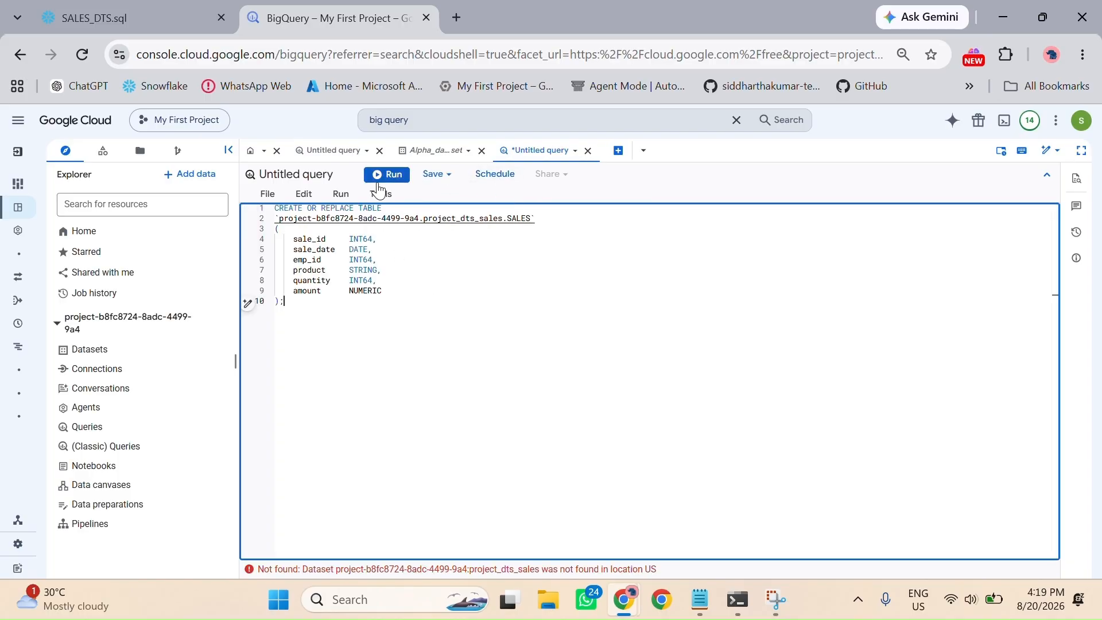
{"action": "left_click_drag", "start_coordinate": [425, 221], "coordinate": [504, 219]}
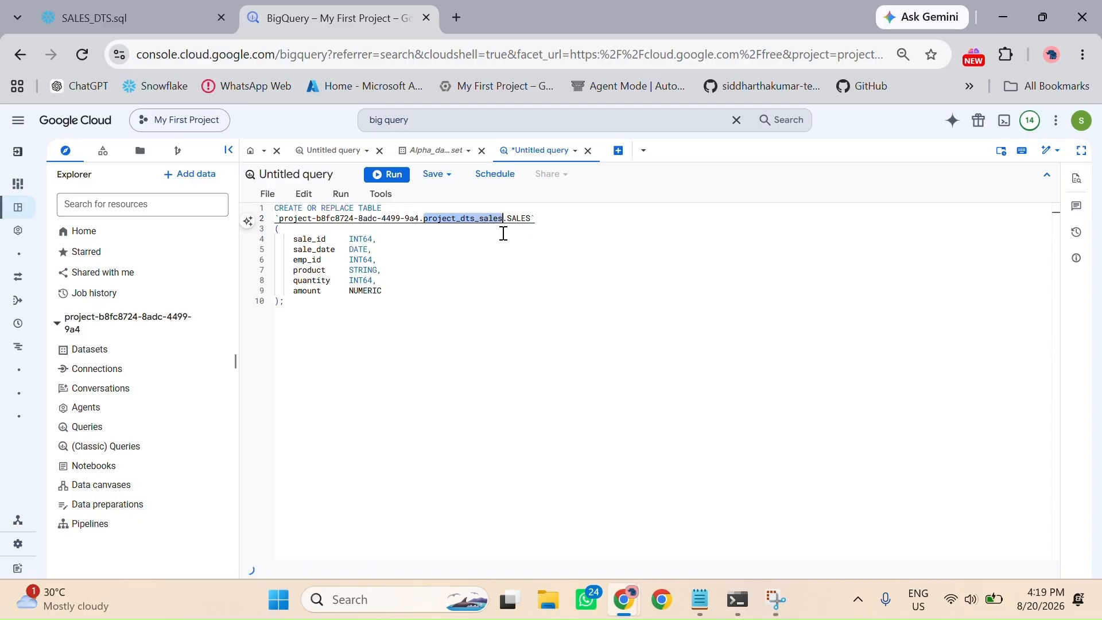
{"action": "type", "text": "Ap"}
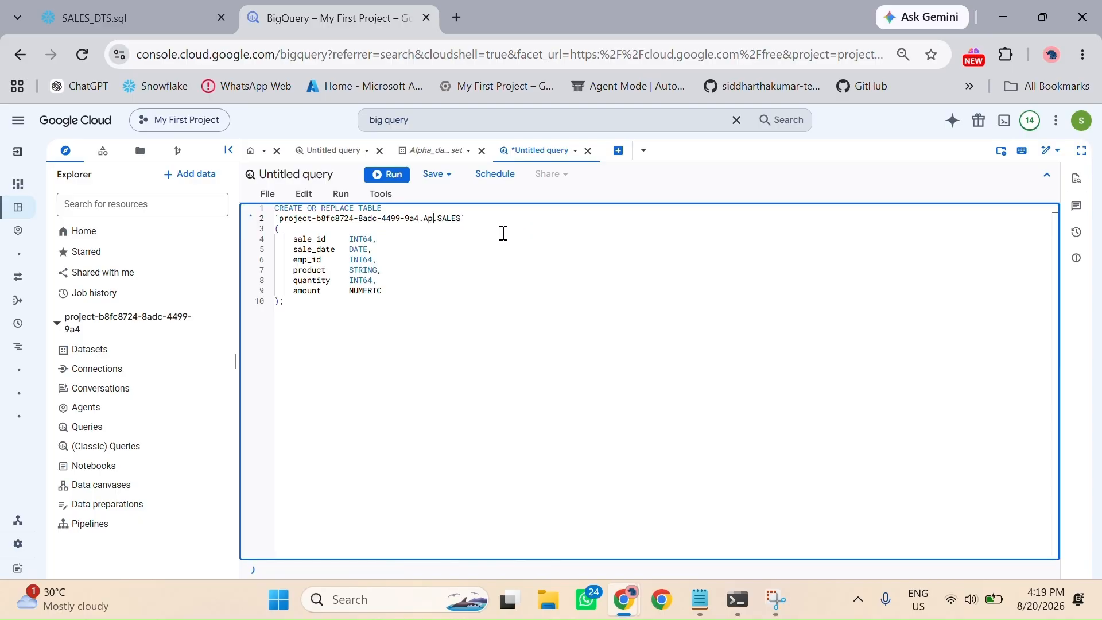
{"action": "key", "text": "BackSpace"}
{"action": "type", "text": "lpha"}
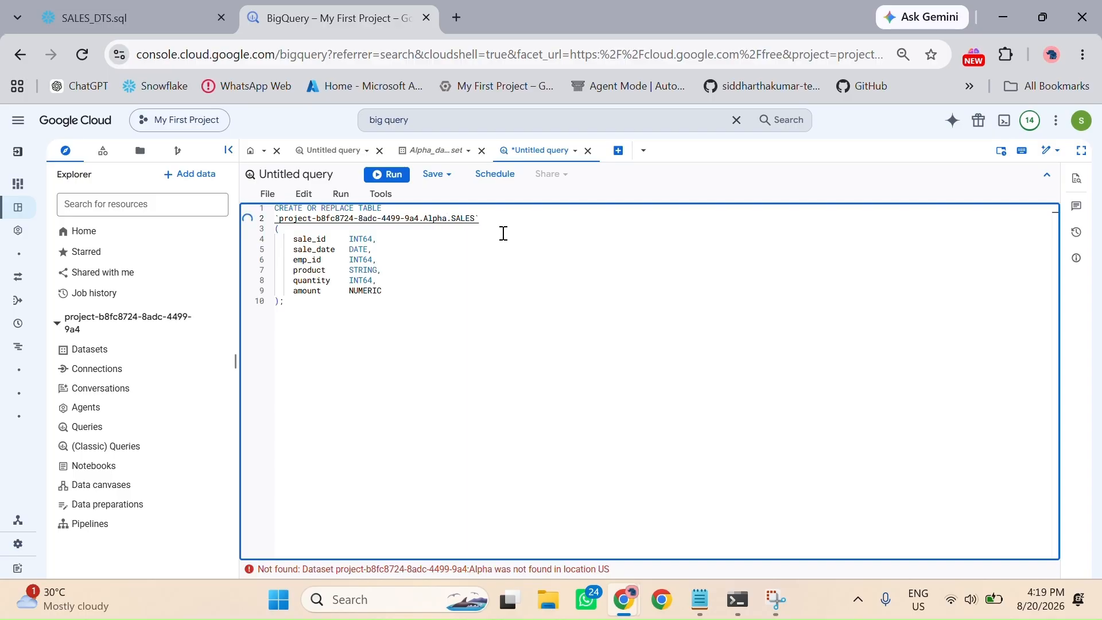
{"action": "type", "text": "_dataset"}
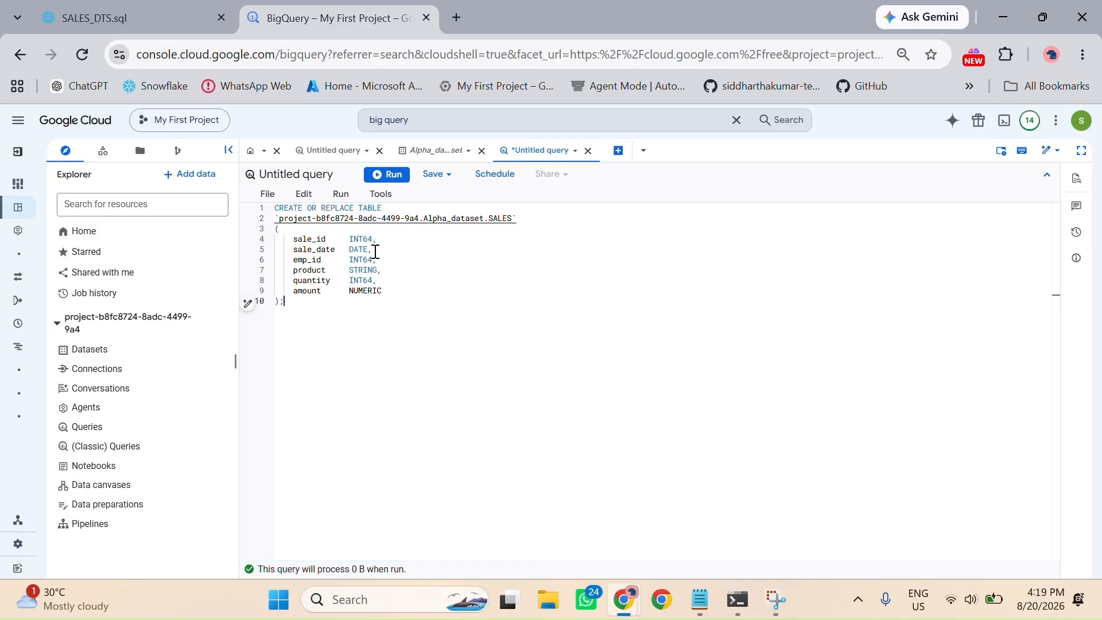
Step: Run the CREATE OR REPLACE TABLE statement and go to the SALES table to view its schema
{"action": "left_click", "coordinate": [385, 174]}
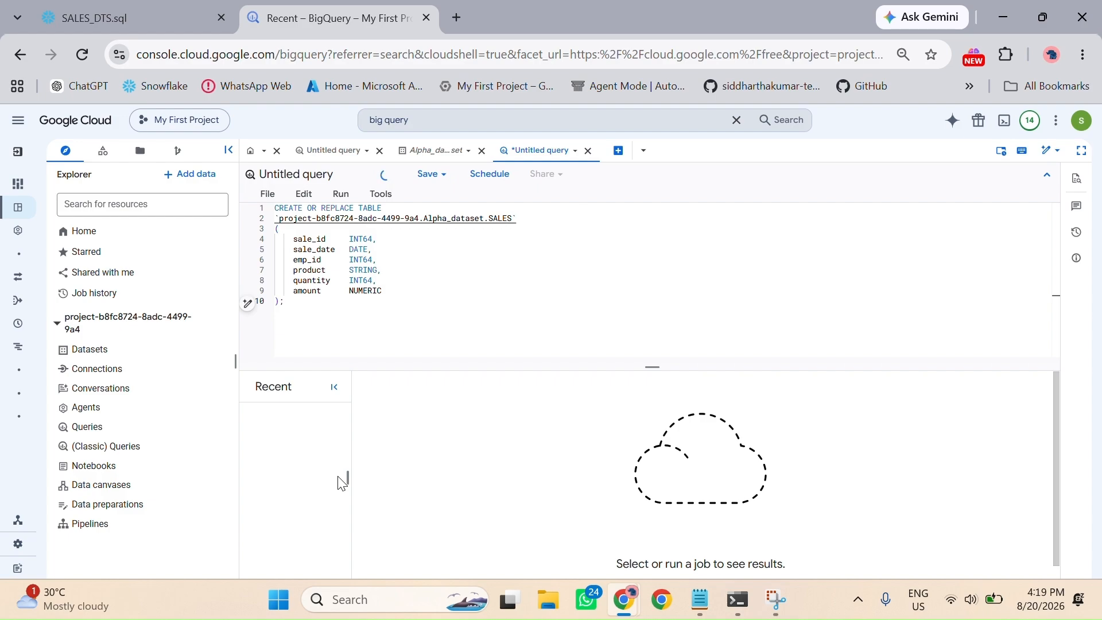
{"action": "left_click_drag", "start_coordinate": [347, 477], "coordinate": [673, 512]}
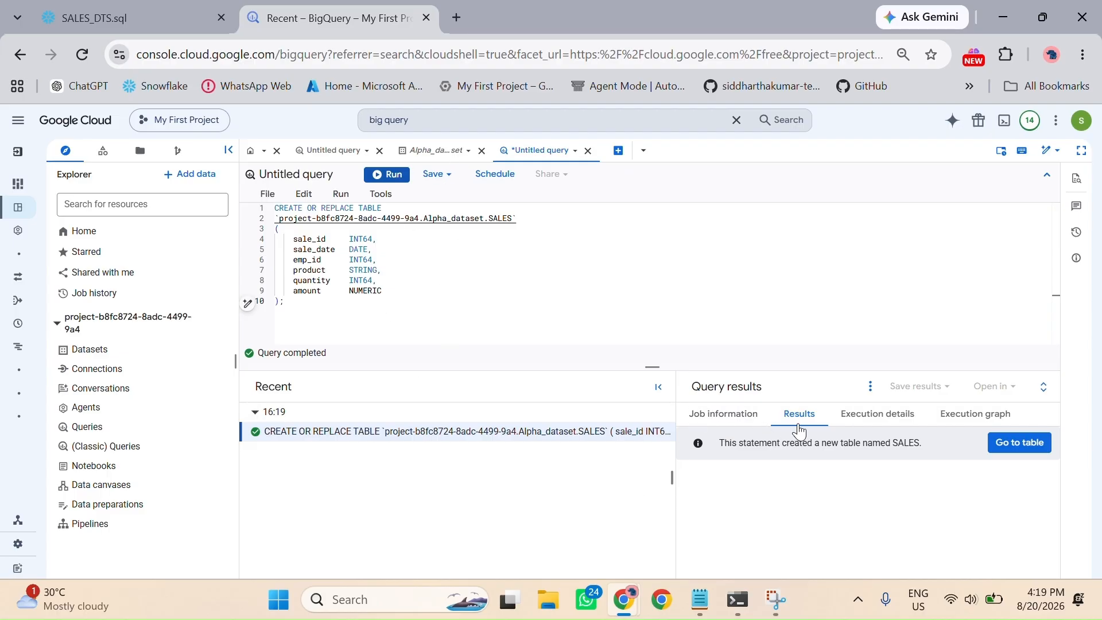
{"action": "left_click", "coordinate": [1020, 443]}
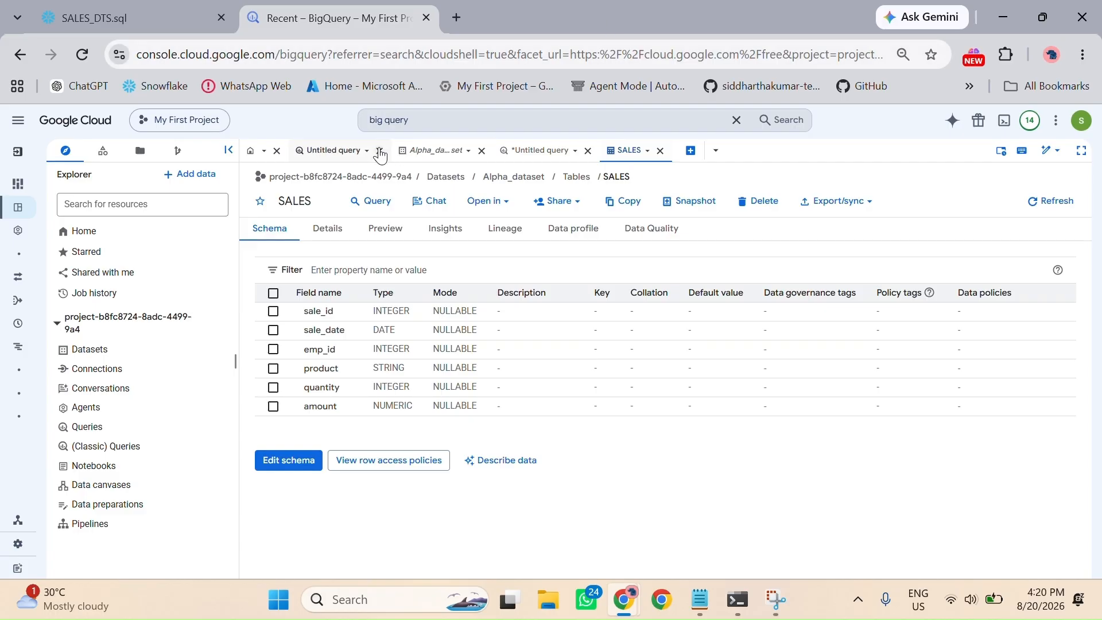
Step: Search the console for "data transfer" and go to BigQuery's Data transfers page, leaving the unsaved query behind
{"action": "left_click", "coordinate": [438, 119]}
{"action": "double_click", "coordinate": [435, 122]}
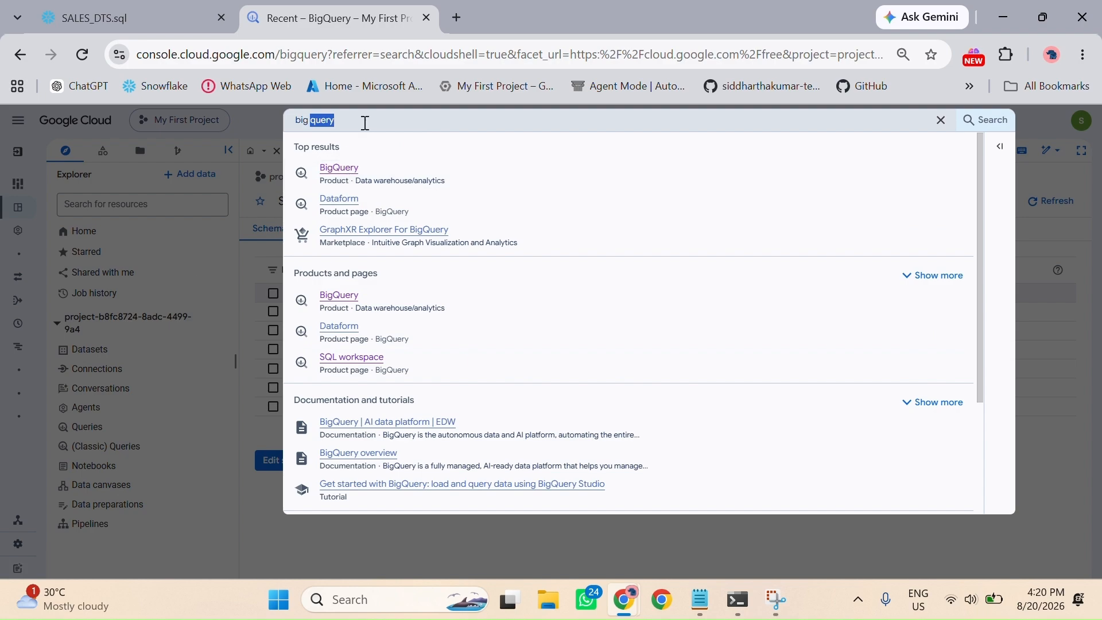
{"action": "type", "text": "query export"}
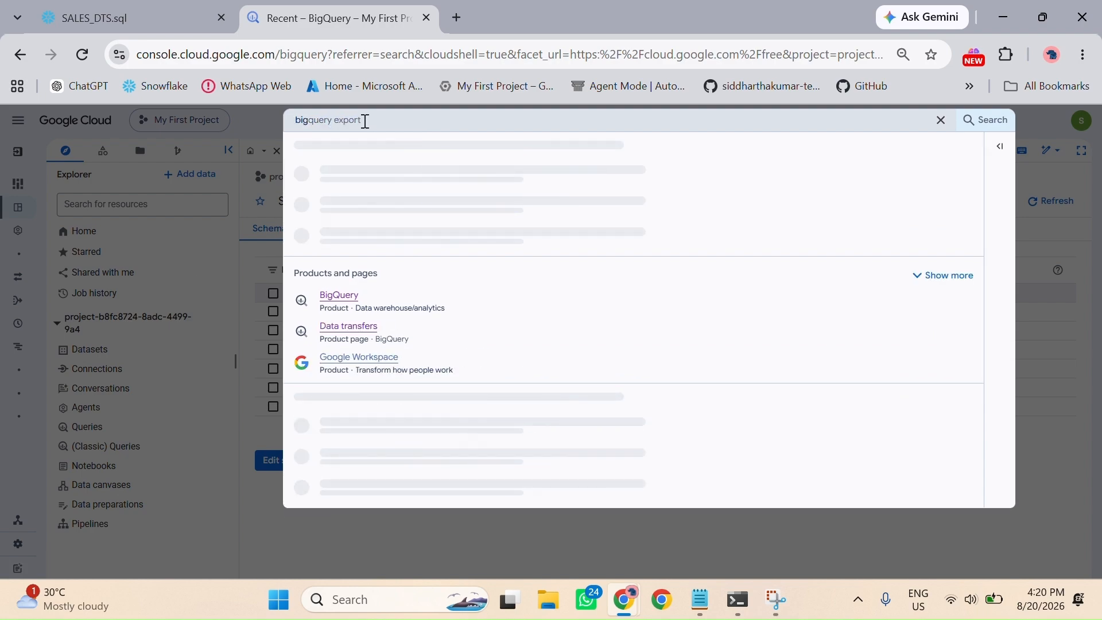
{"action": "key", "text": "ctrl+a"}
{"action": "key", "text": "BackSpace"}
{"action": "type", "text": "data"}
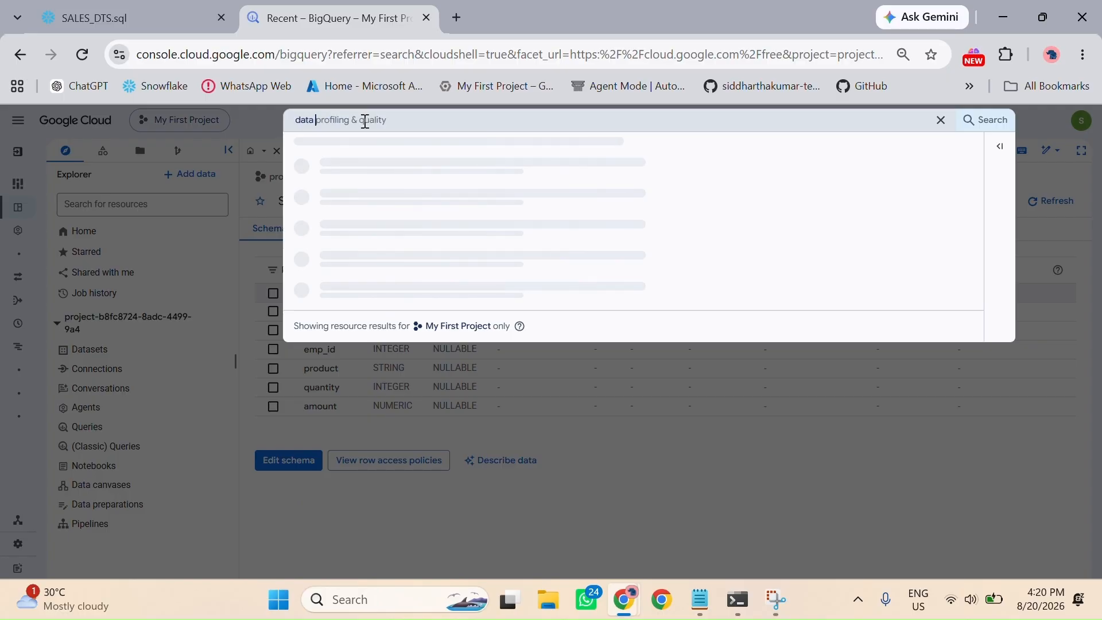
{"action": "type", "text": " transfer"}
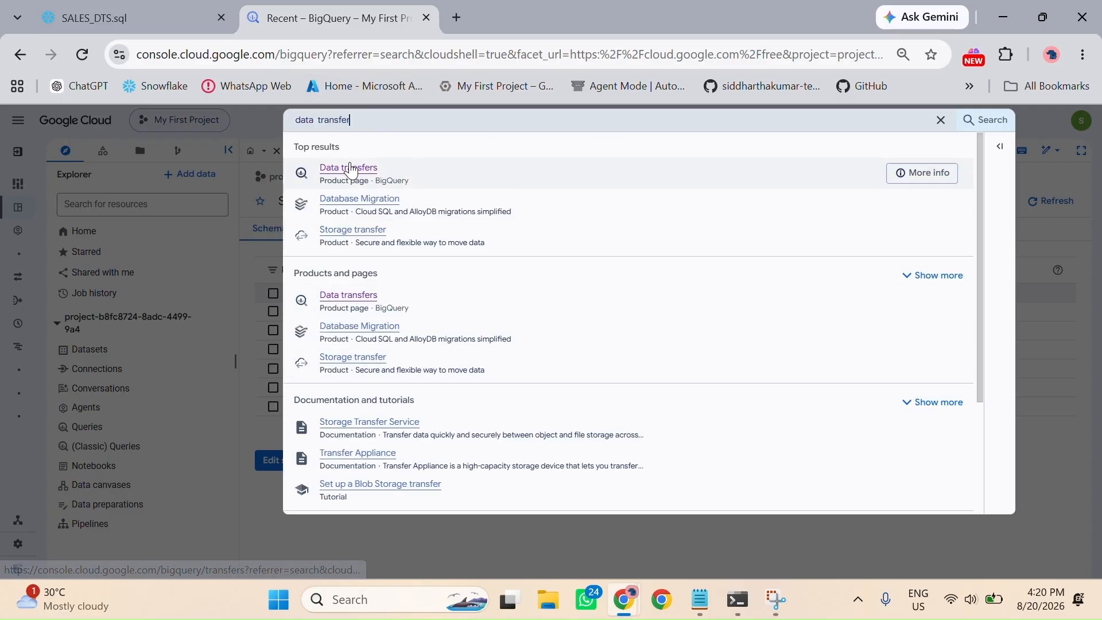
{"action": "left_click", "coordinate": [350, 169]}
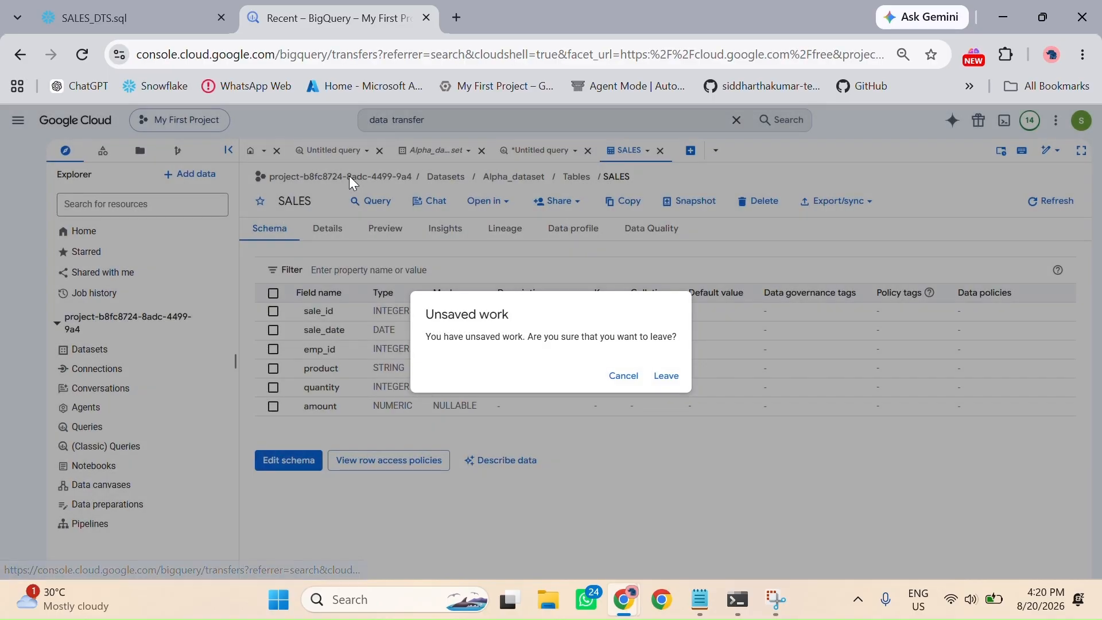
{"action": "left_click", "coordinate": [655, 383]}
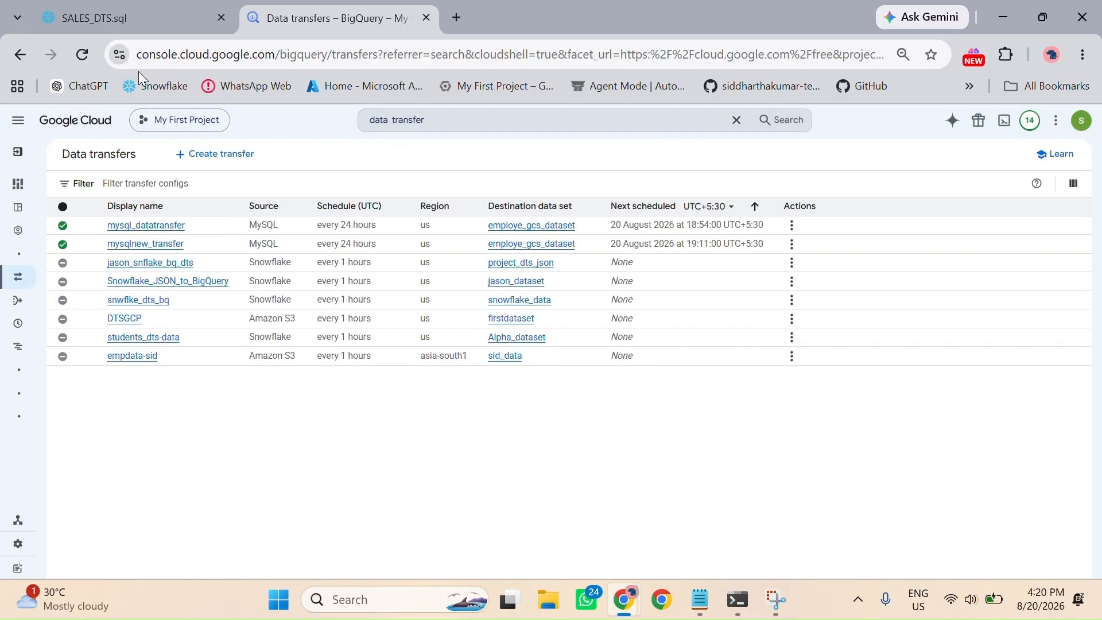
Step: Create a new transfer with Snowflake as the source type
{"action": "left_click", "coordinate": [236, 168]}
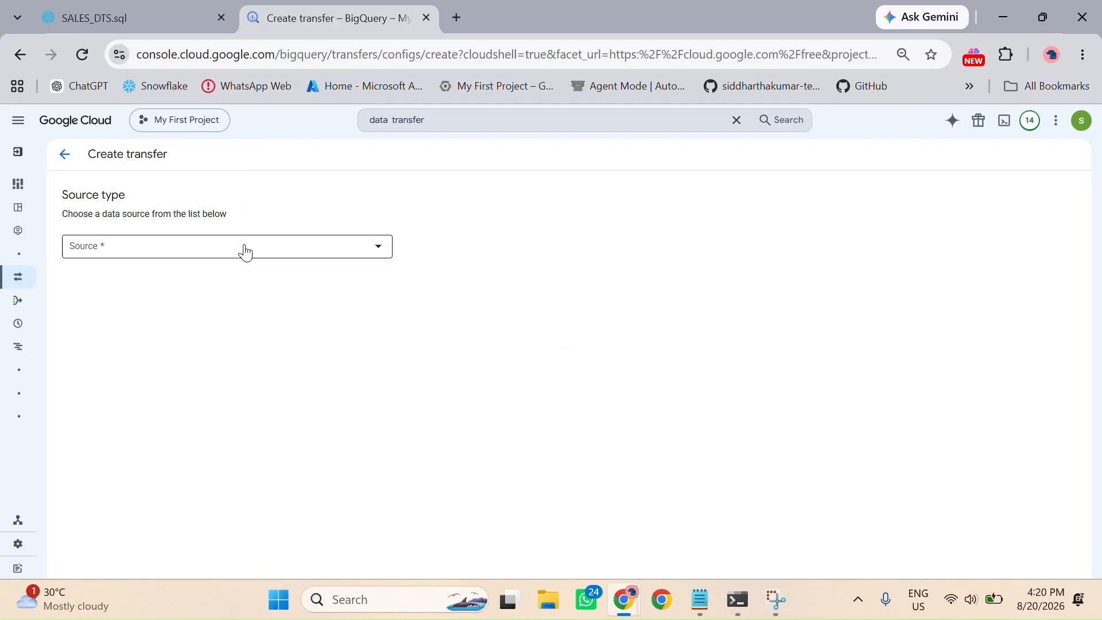
{"action": "left_click", "coordinate": [242, 251]}
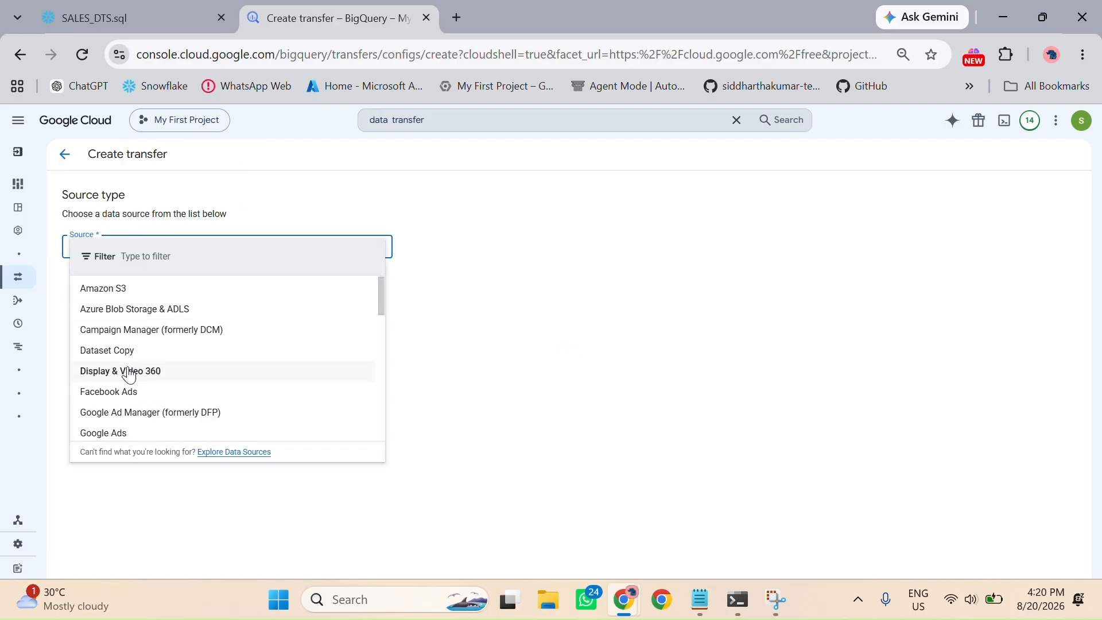
{"action": "scroll", "coordinate": [130, 376], "scroll_direction": "down", "scroll_amount": 3}
{"action": "scroll", "coordinate": [129, 374], "scroll_direction": "down", "scroll_amount": 2}
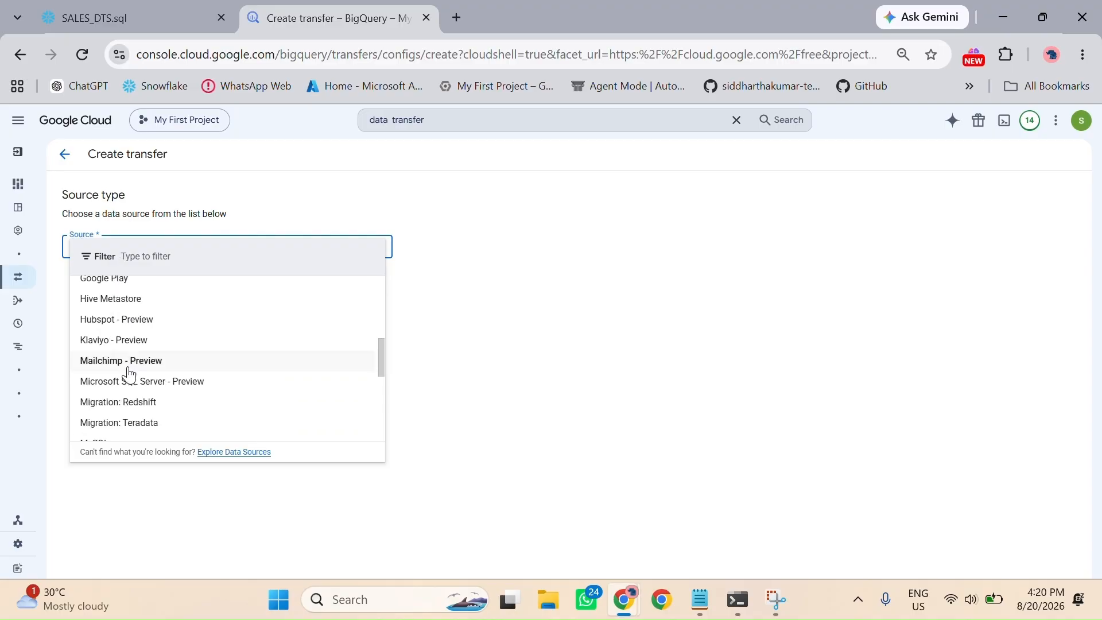
{"action": "scroll", "coordinate": [130, 375], "scroll_direction": "down", "scroll_amount": 5}
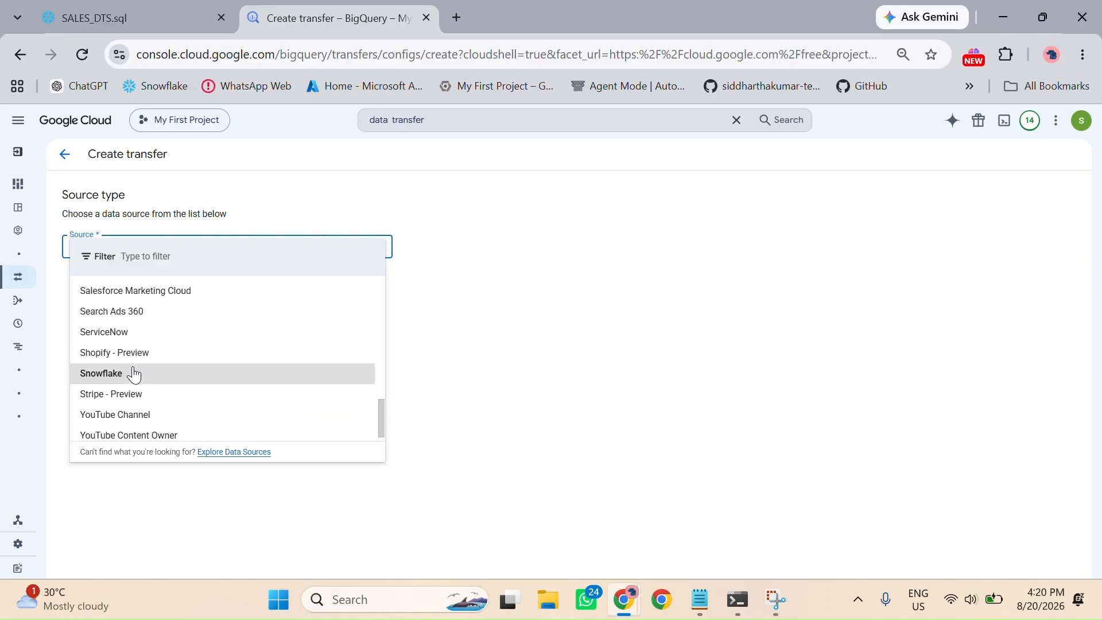
{"action": "left_click", "coordinate": [134, 374]}
Step: Set the transfer config's display name to sales_snwflake_GCS_Bigquery
{"action": "left_click", "coordinate": [159, 363]}
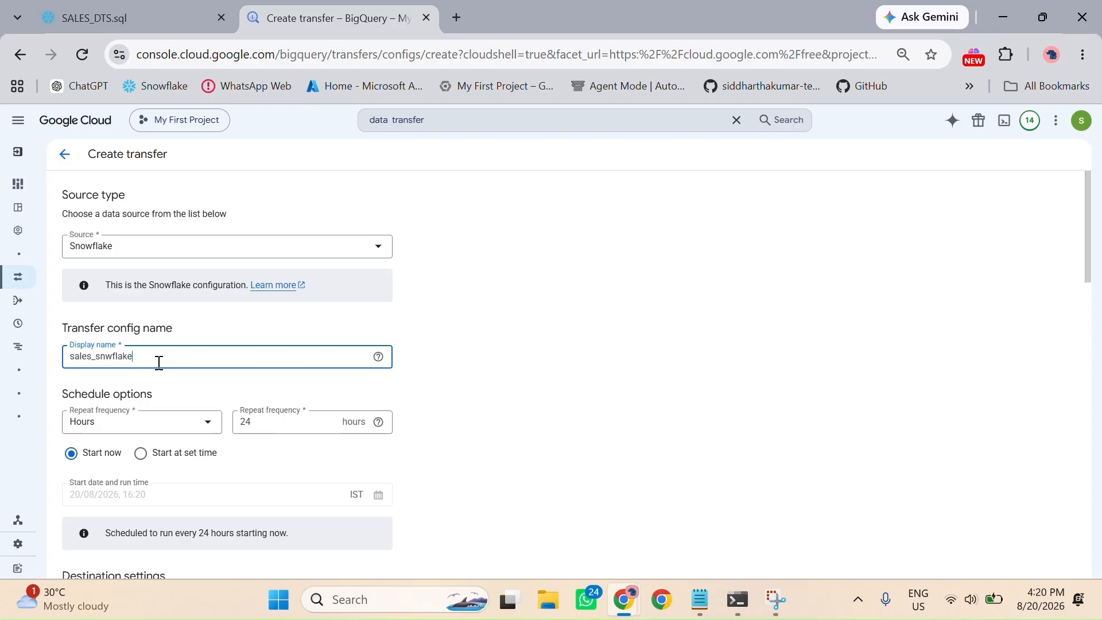
{"action": "type", "text": "_"}
{"action": "type", "text": "GCS"}
{"action": "type", "text": "-"}
{"action": "type", "text": "3"}
{"action": "type", "text": "ig query"}
{"action": "key", "text": "Left"}
{"action": "key", "text": "Left"}
{"action": "left_click", "coordinate": [159, 360]}
{"action": "key", "text": "BackSpace"}
{"action": "type", "text": "_"}
Step: Schedule the transfer to repeat every 1 hour and start now
{"action": "scroll", "coordinate": [161, 439], "scroll_direction": "down", "scroll_amount": 2}
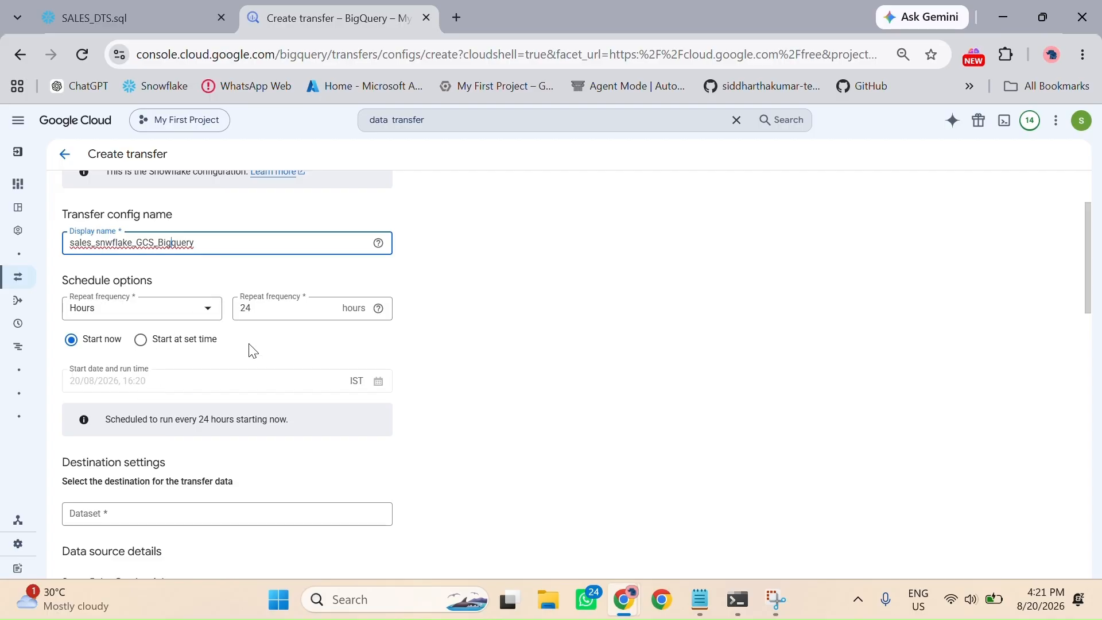
{"action": "left_click", "coordinate": [256, 314]}
{"action": "key", "text": "BackSpace"}
{"action": "key", "text": "BackSpace"}
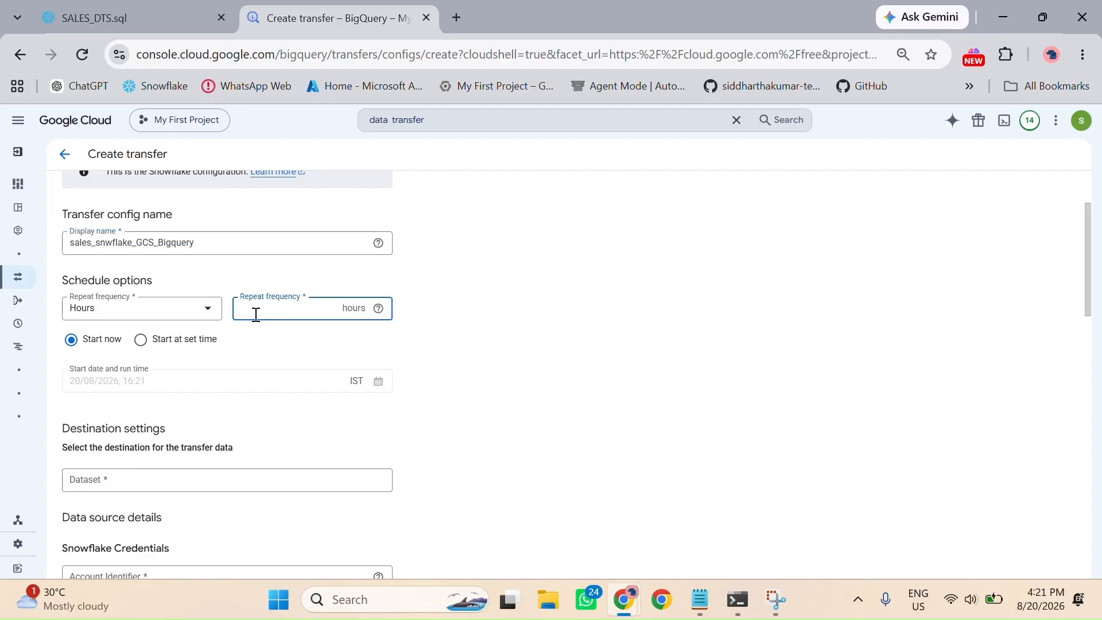
{"action": "type", "text": "1"}
{"action": "scroll", "coordinate": [132, 356], "scroll_direction": "down", "scroll_amount": 3}
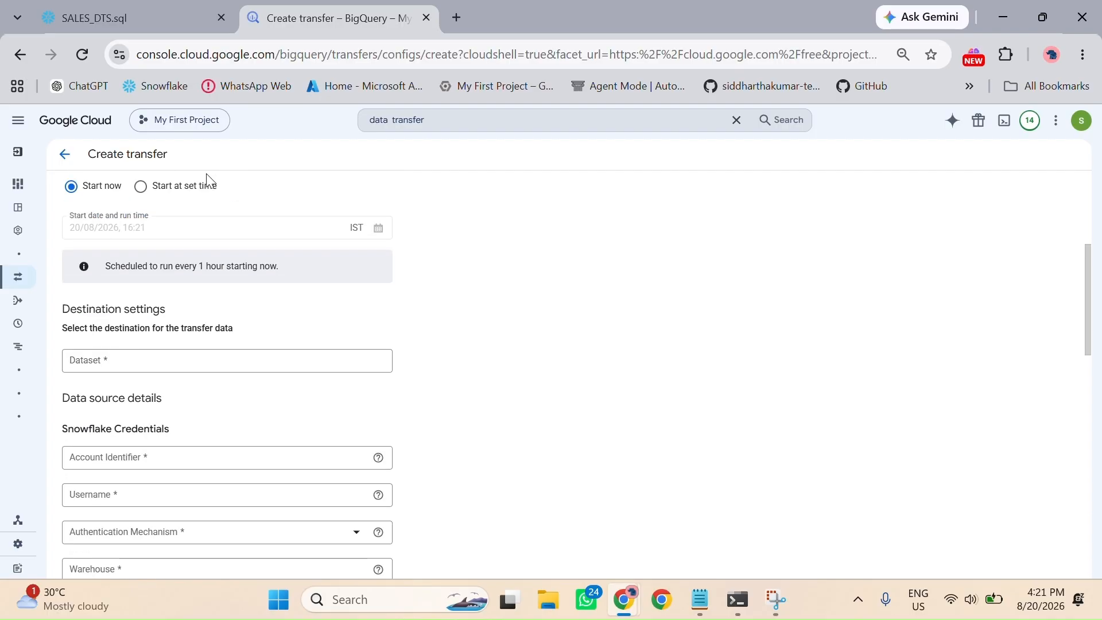
{"action": "left_click", "coordinate": [142, 187]}
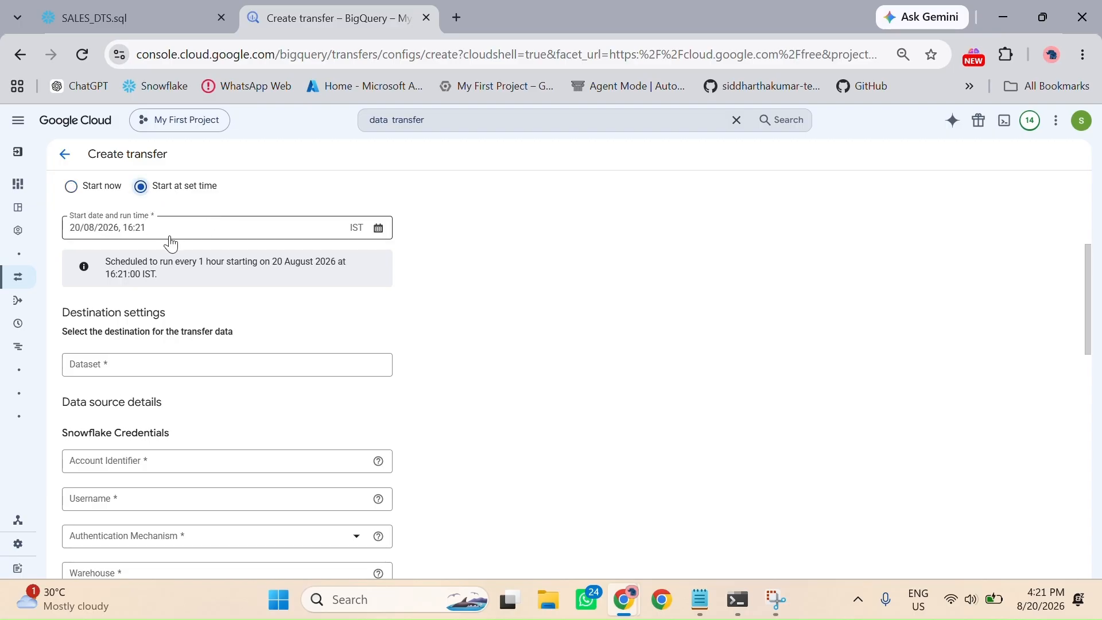
{"action": "left_click", "coordinate": [71, 185]}
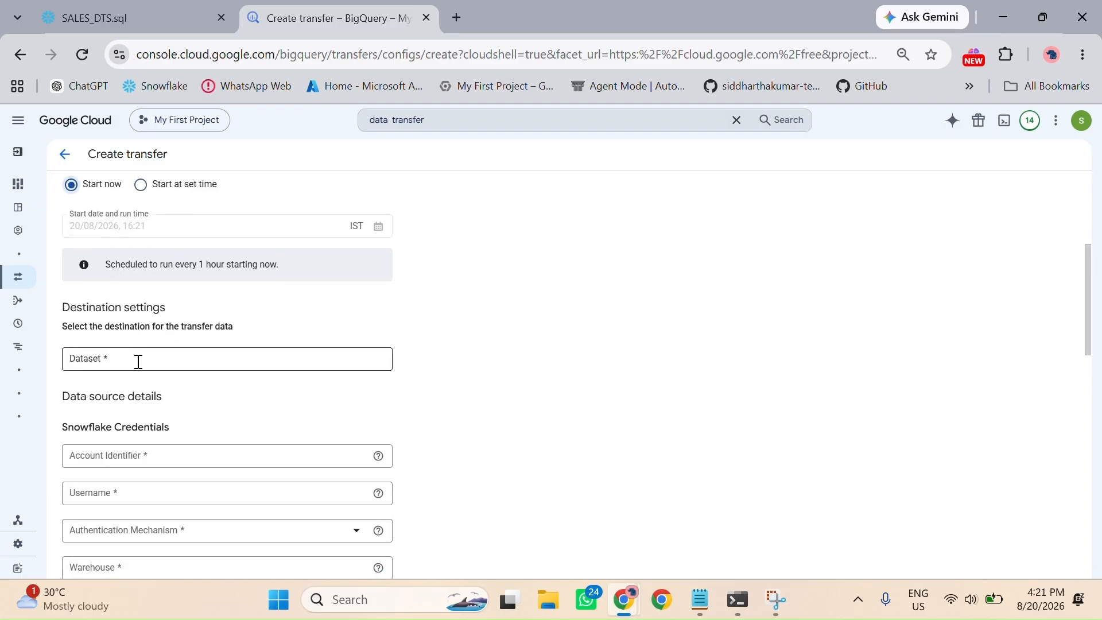
Step: Set the transfer's destination dataset to Alpha_dataset
{"action": "scroll", "coordinate": [139, 361], "scroll_direction": "down", "scroll_amount": 2}
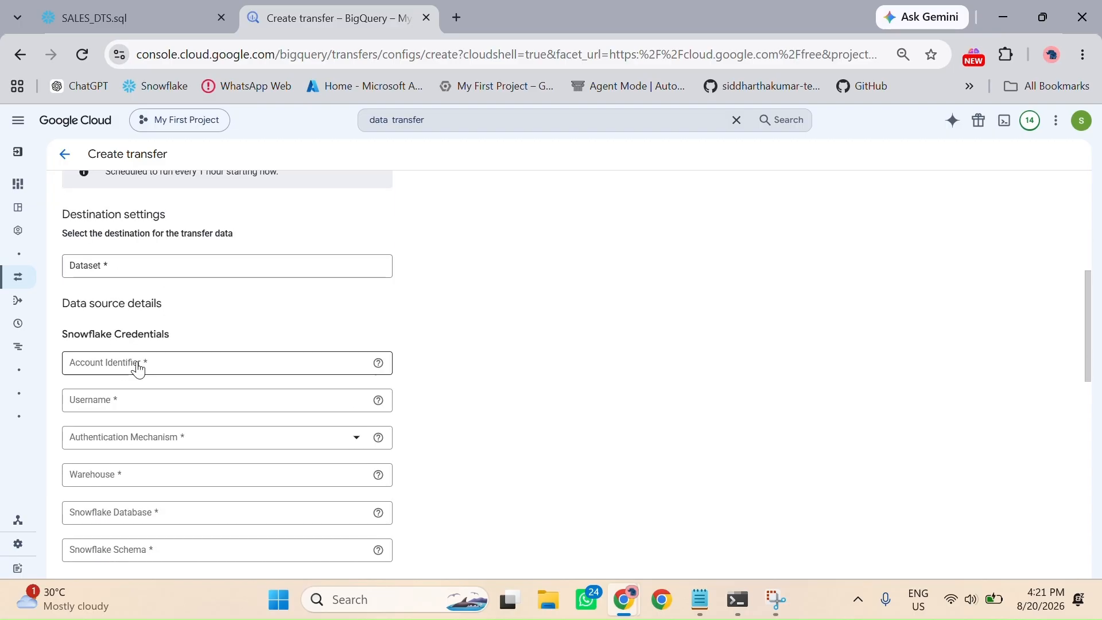
{"action": "left_click", "coordinate": [99, 272]}
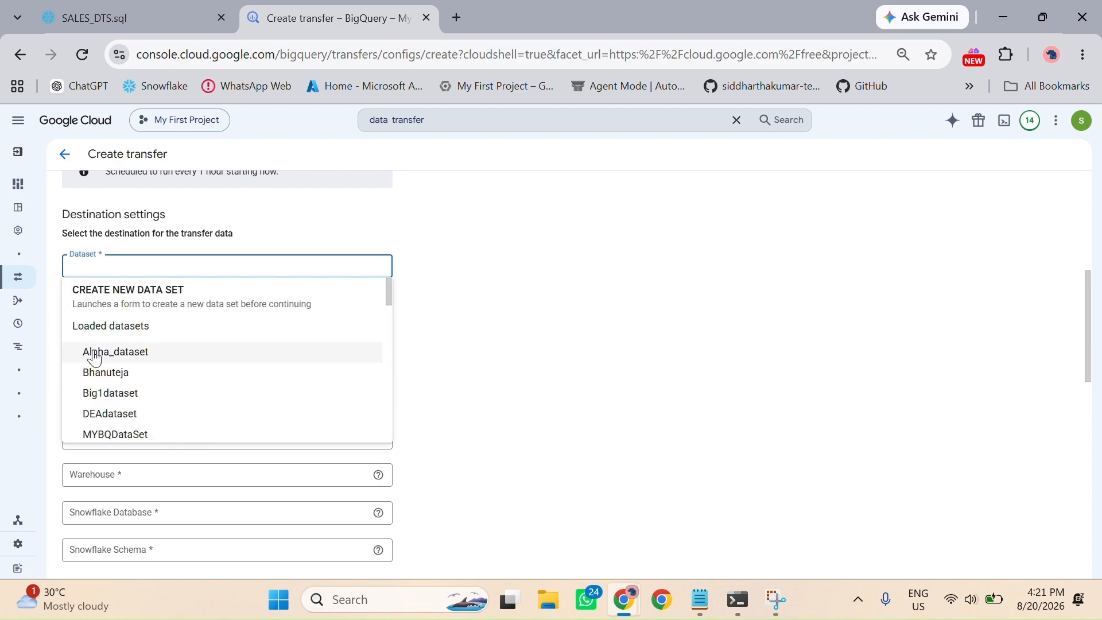
{"action": "left_click", "coordinate": [114, 361]}
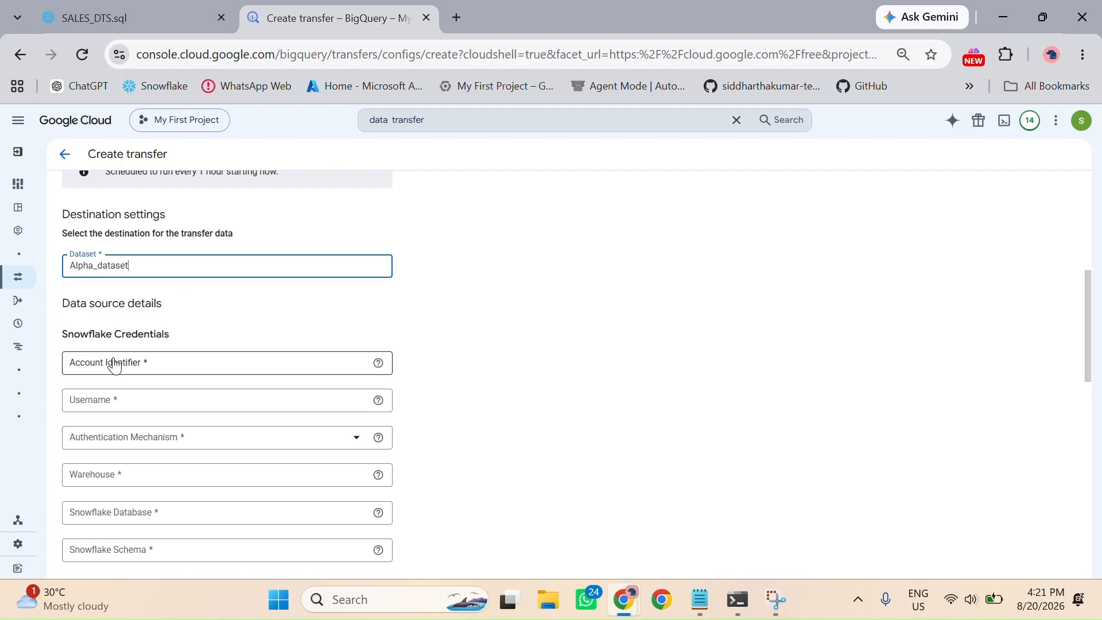
Step: Switch to Snowflake and open the current account's details
{"action": "scroll", "coordinate": [280, 339], "scroll_direction": "down", "scroll_amount": 1}
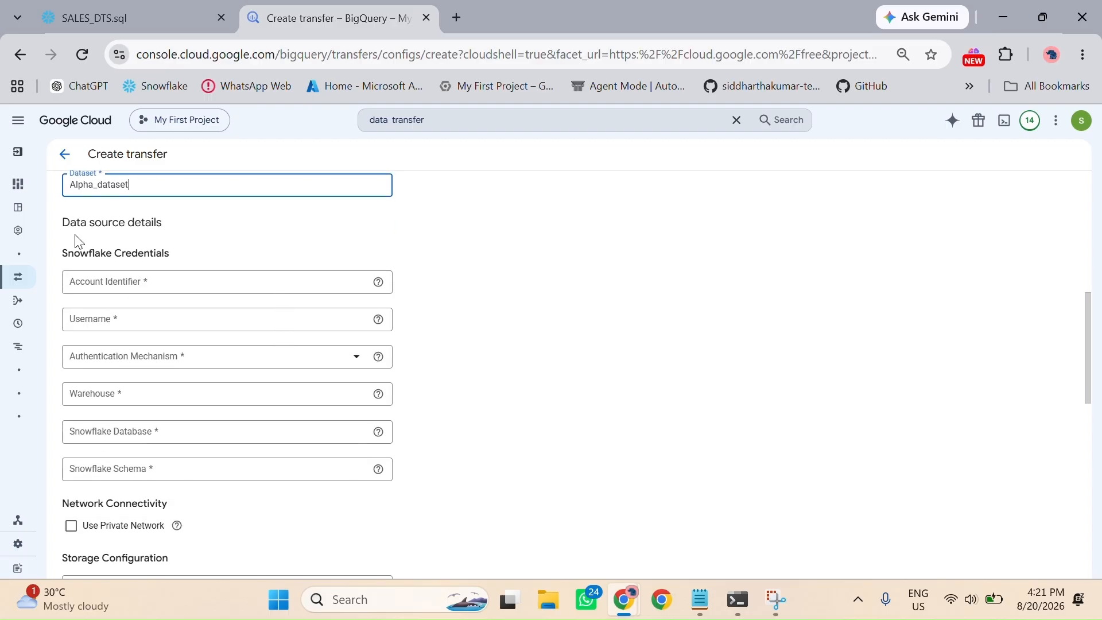
{"action": "left_click", "coordinate": [134, 7]}
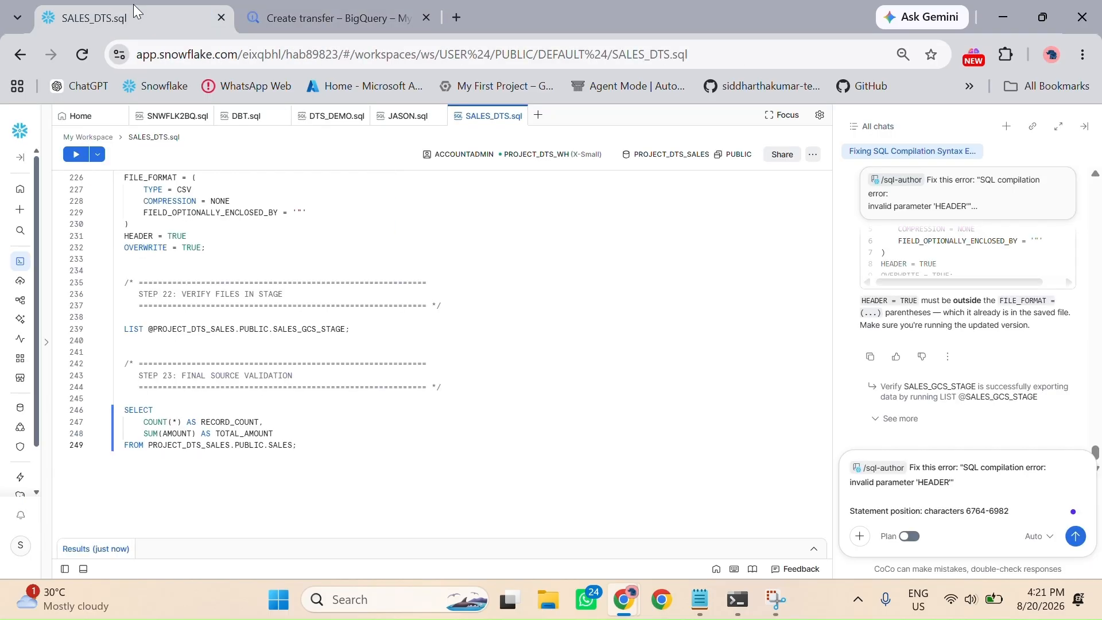
{"action": "left_click", "coordinate": [22, 548]}
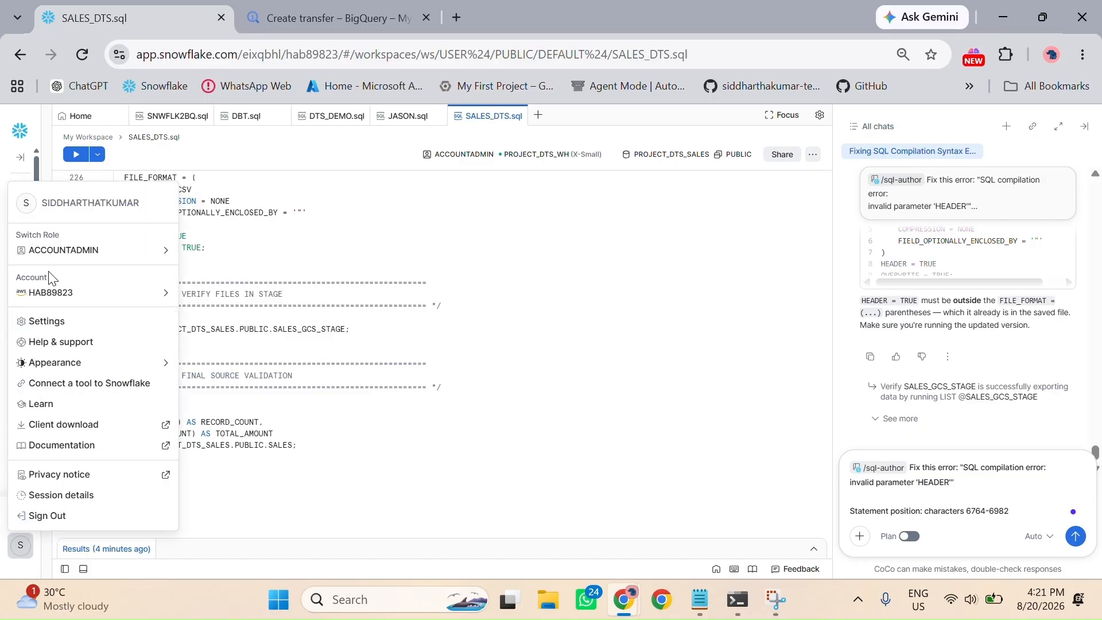
{"action": "mouse_move", "coordinate": [78, 260]}
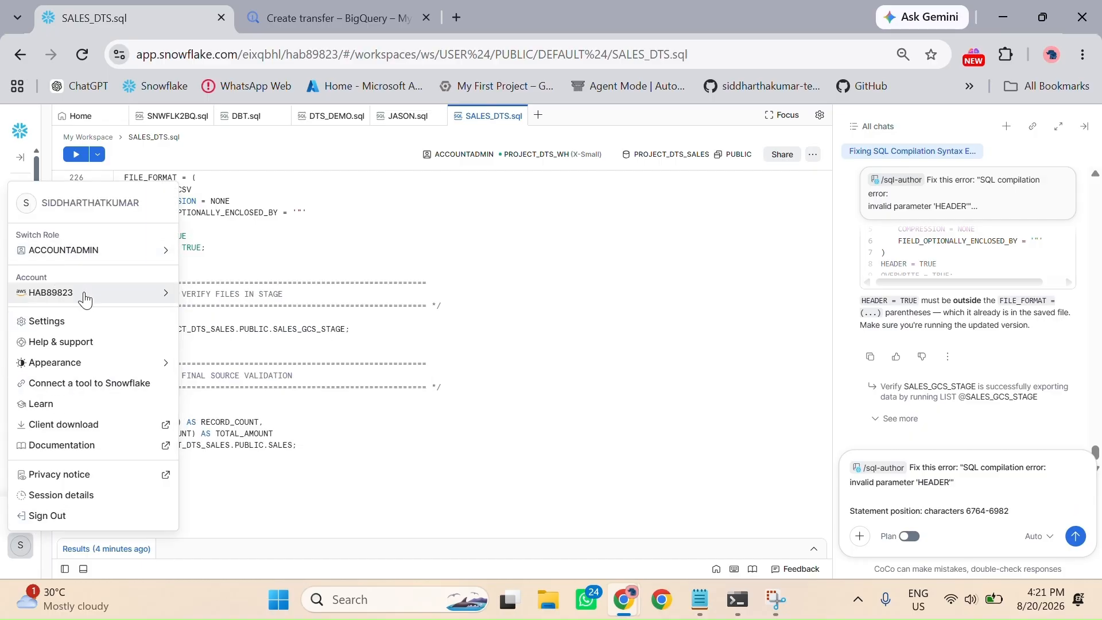
{"action": "mouse_move", "coordinate": [85, 295]}
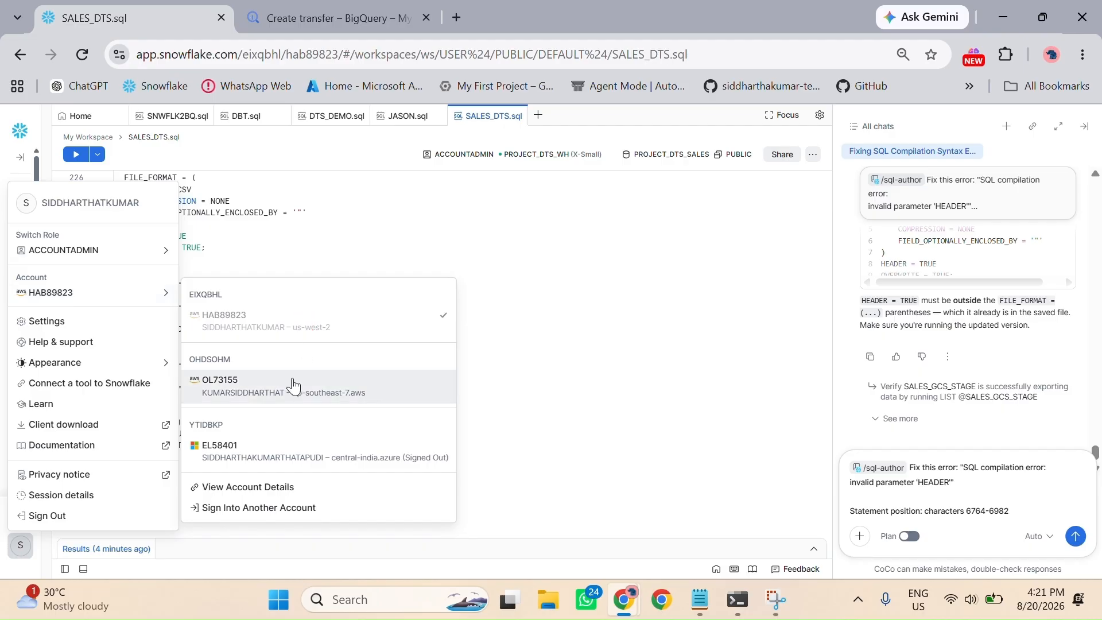
{"action": "left_click", "coordinate": [235, 487]}
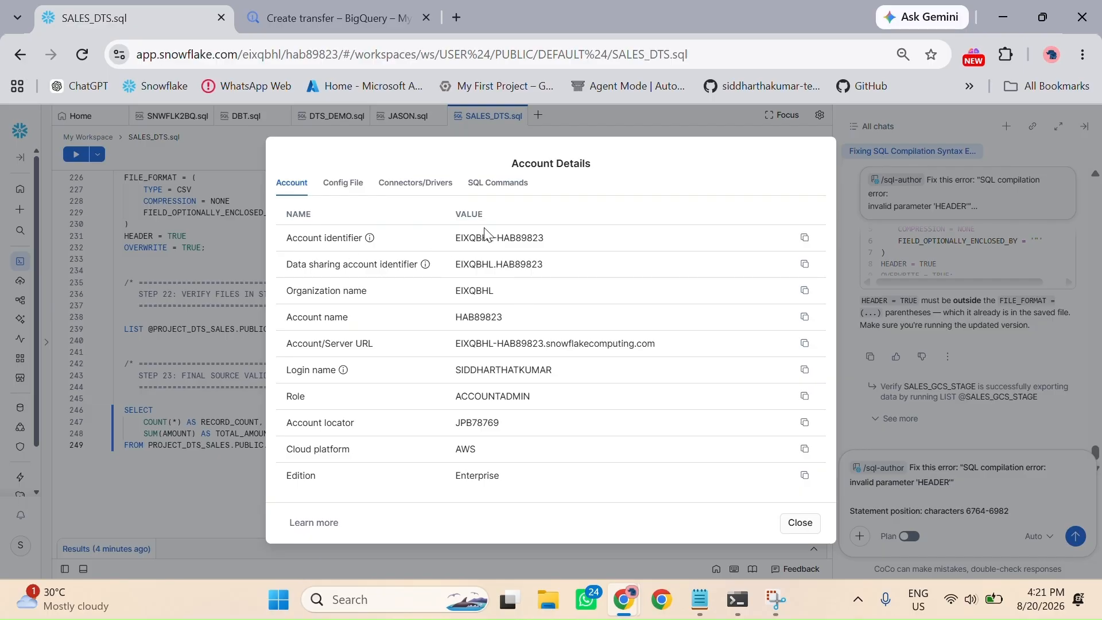
{"action": "left_click_drag", "start_coordinate": [456, 243], "coordinate": [608, 232]}
{"action": "left_click", "coordinate": [804, 240]}
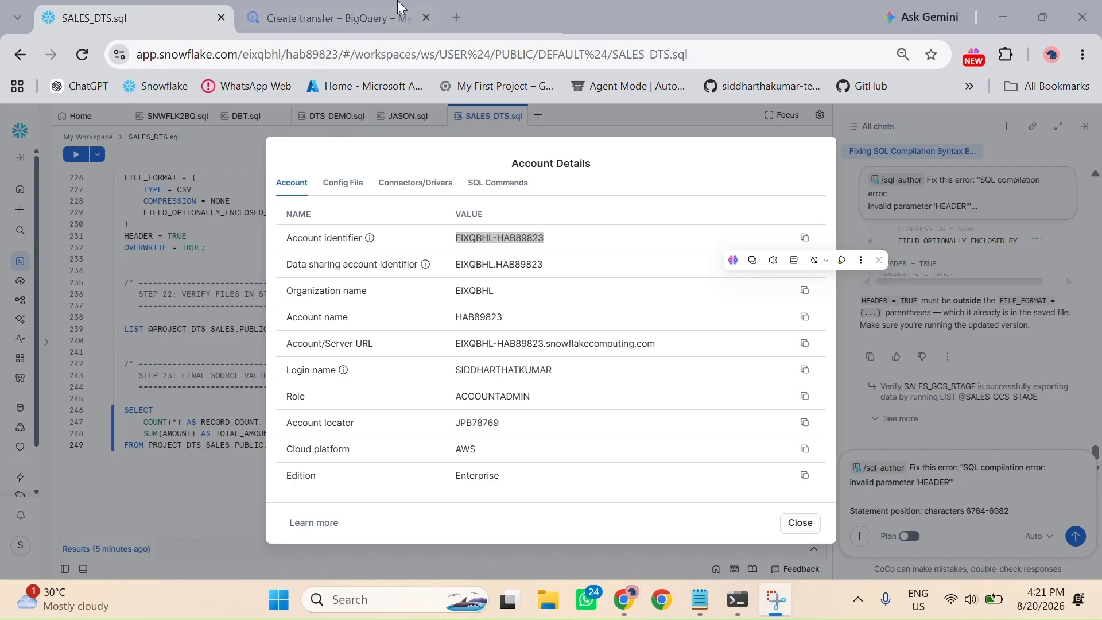
{"action": "left_click", "coordinate": [363, 7]}
{"action": "left_click", "coordinate": [204, 279]}
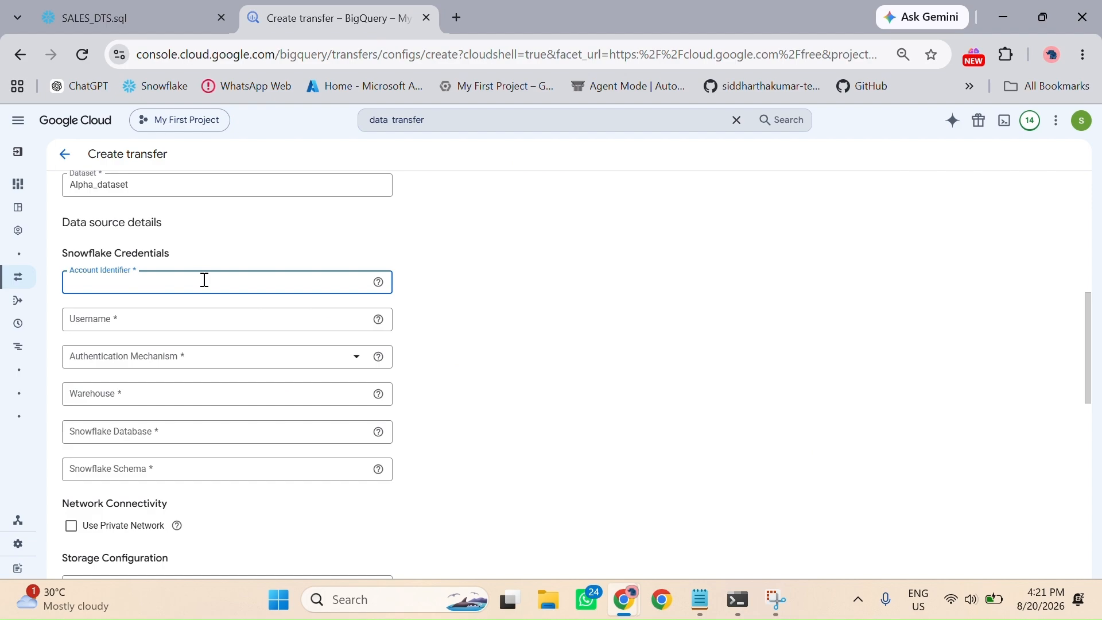
{"action": "key", "text": "ctrl+v"}
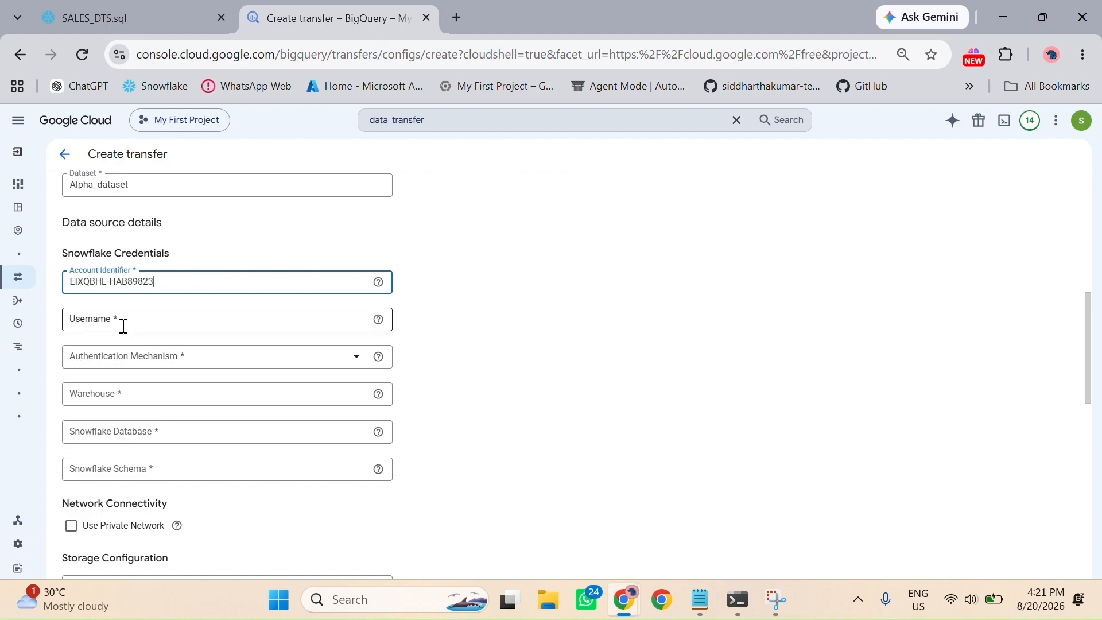
{"action": "left_click", "coordinate": [138, 7]}
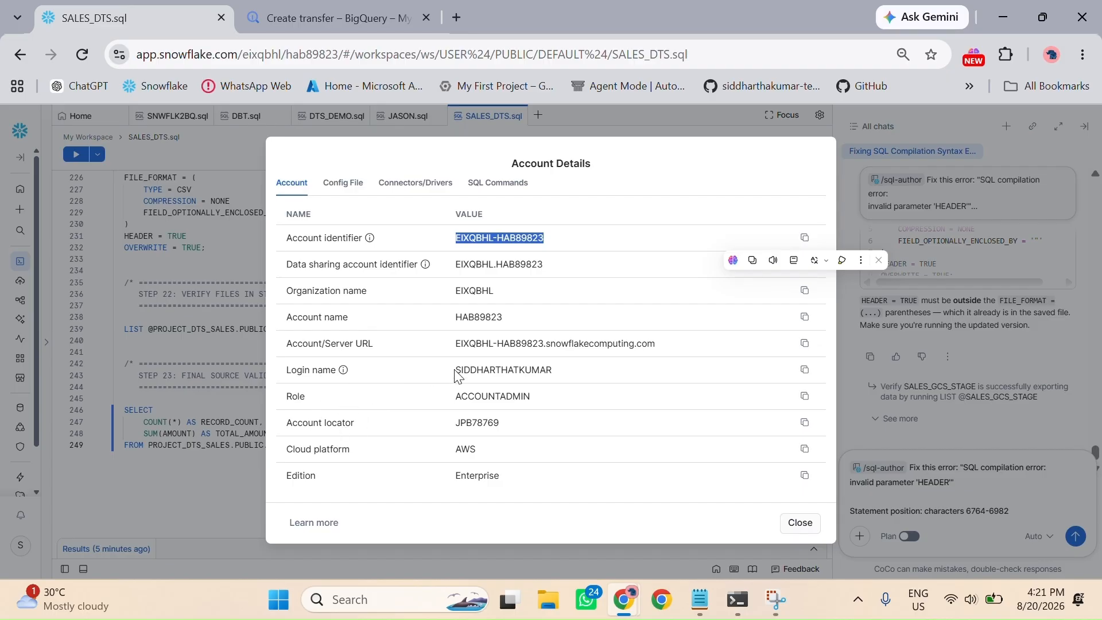
{"action": "left_click_drag", "start_coordinate": [458, 376], "coordinate": [560, 382]}
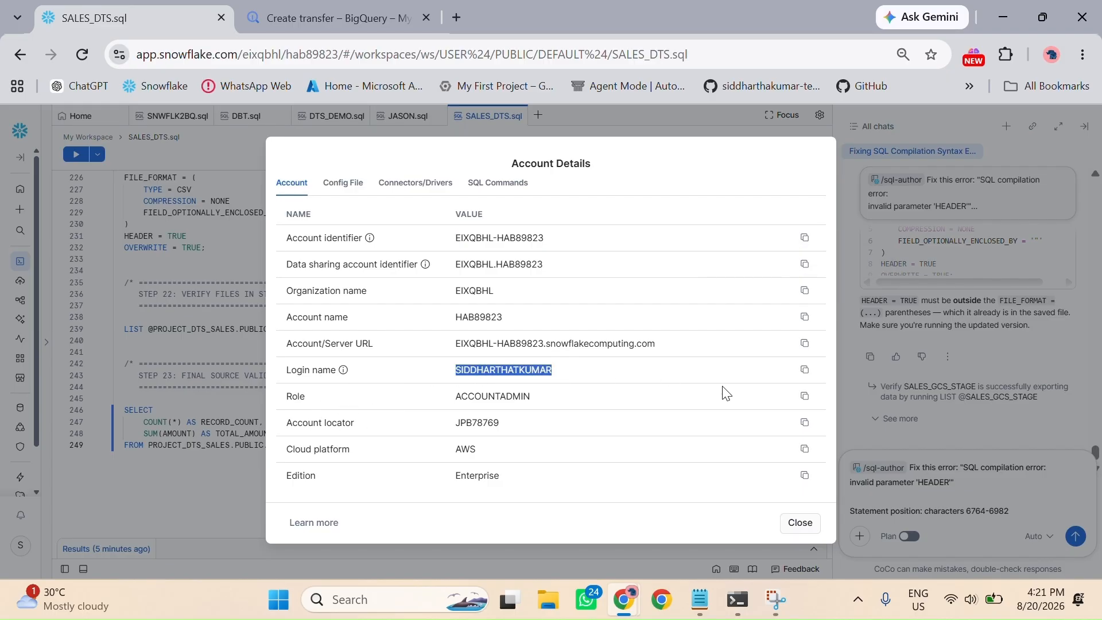
{"action": "left_click", "coordinate": [805, 369]}
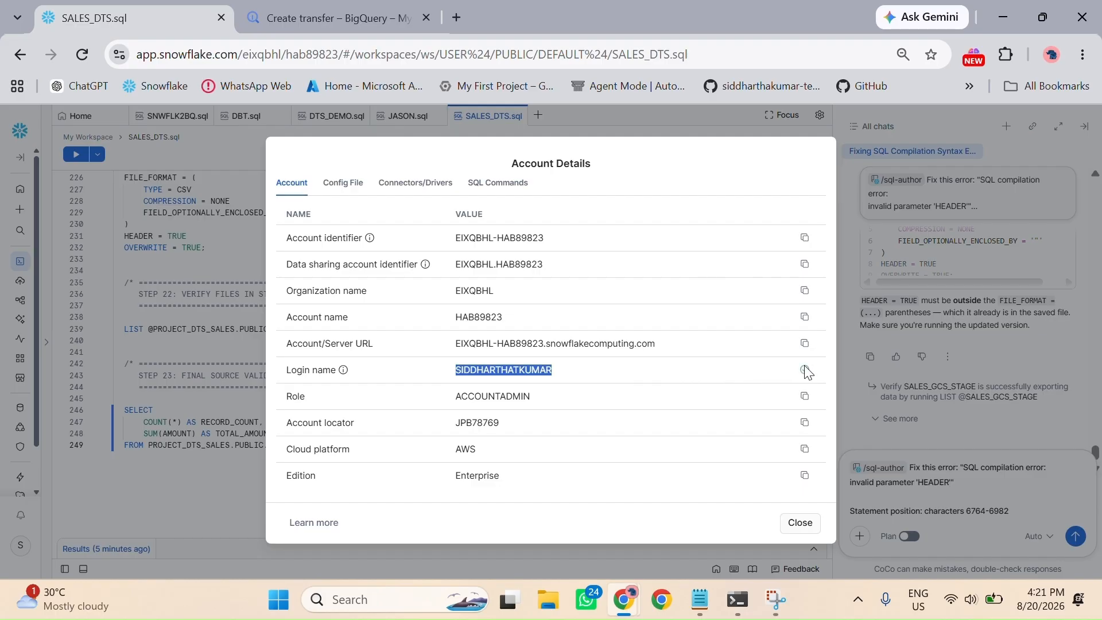
{"action": "left_click", "coordinate": [320, 8]}
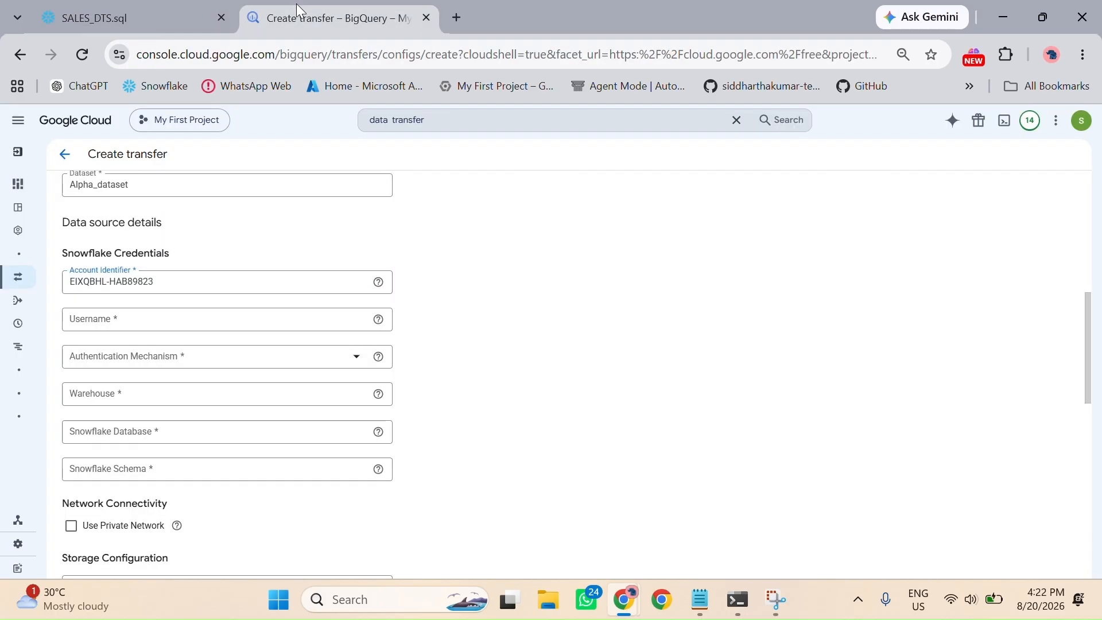
{"action": "left_click", "coordinate": [164, 322]}
{"action": "key", "text": "ctrl+v"}
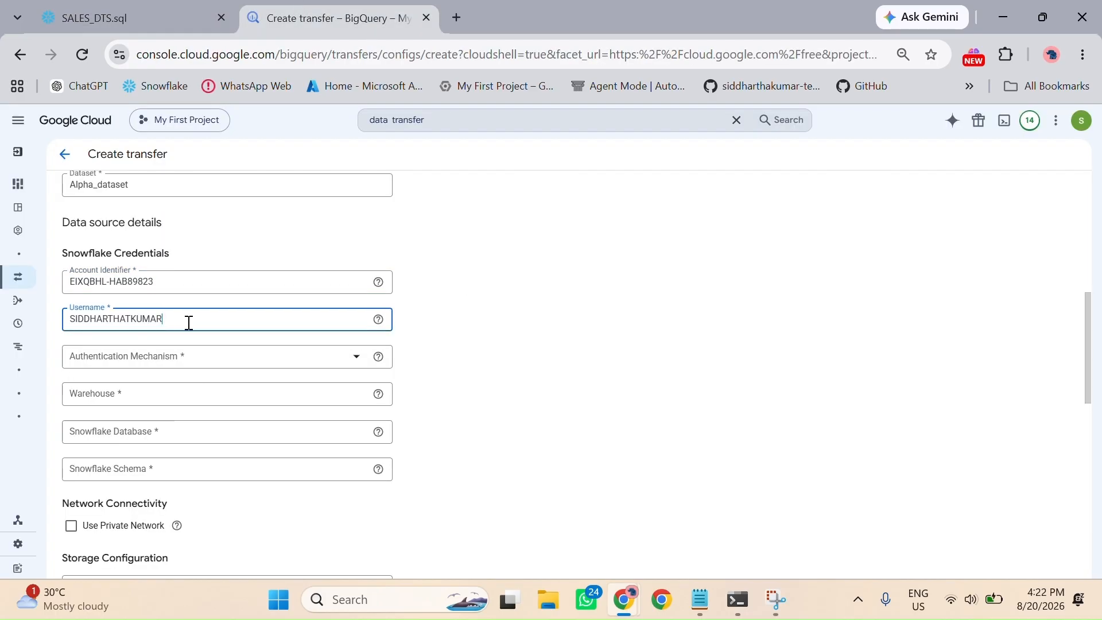
{"action": "left_click", "coordinate": [349, 356]}
{"action": "left_click", "coordinate": [329, 383]}
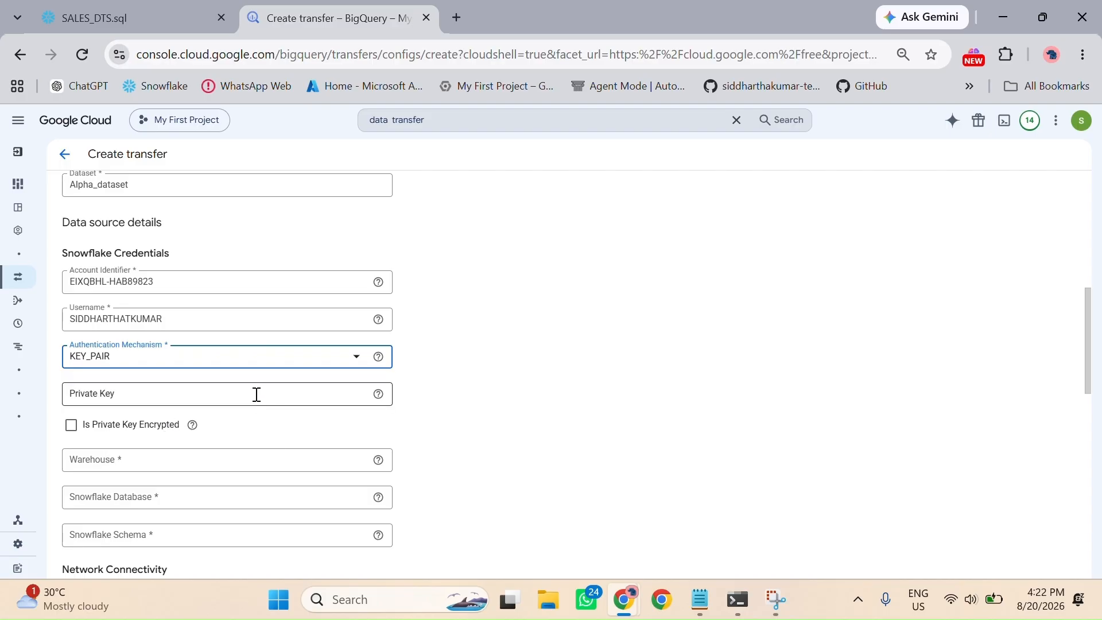
Step: Copy the warehouse name PROJECT_DTS_WH from the SALES_DTS.sql script in Snowflake into the transfer's Warehouse field
{"action": "scroll", "coordinate": [256, 395], "scroll_direction": "down", "scroll_amount": 1}
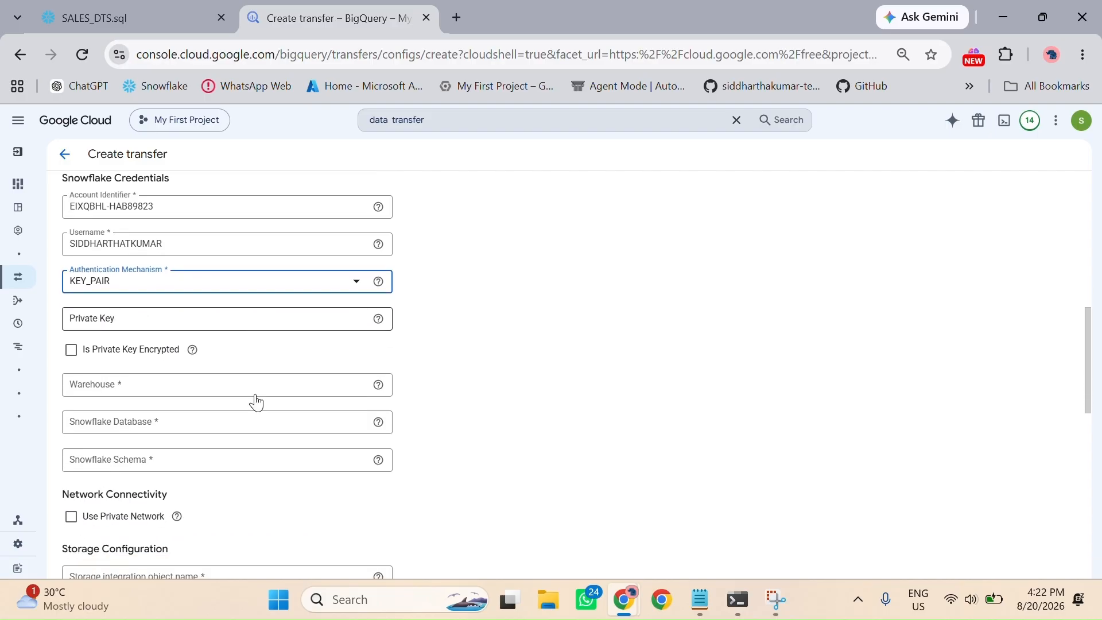
{"action": "scroll", "coordinate": [268, 347], "scroll_direction": "down", "scroll_amount": 1}
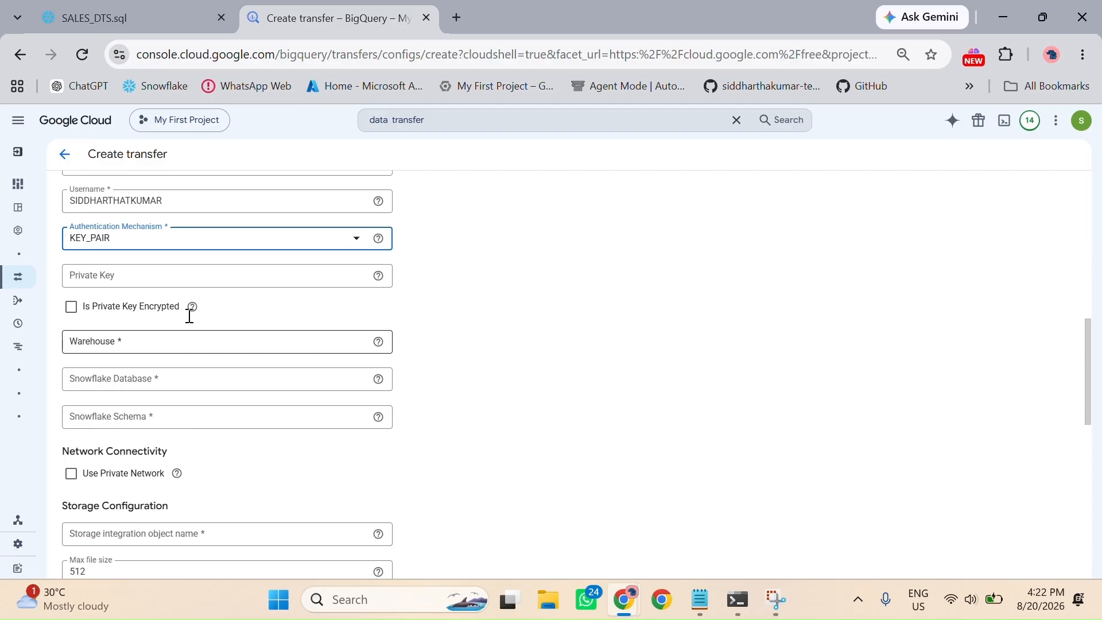
{"action": "left_click", "coordinate": [151, 5]}
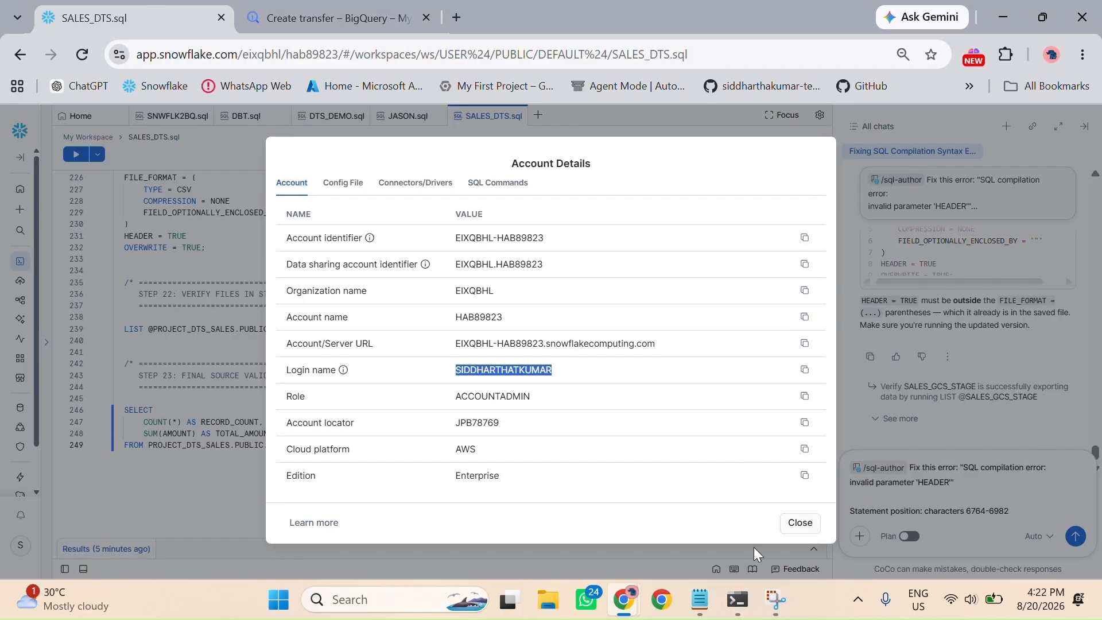
{"action": "left_click", "coordinate": [800, 523]}
{"action": "scroll", "coordinate": [362, 315], "scroll_direction": "up", "scroll_amount": 10}
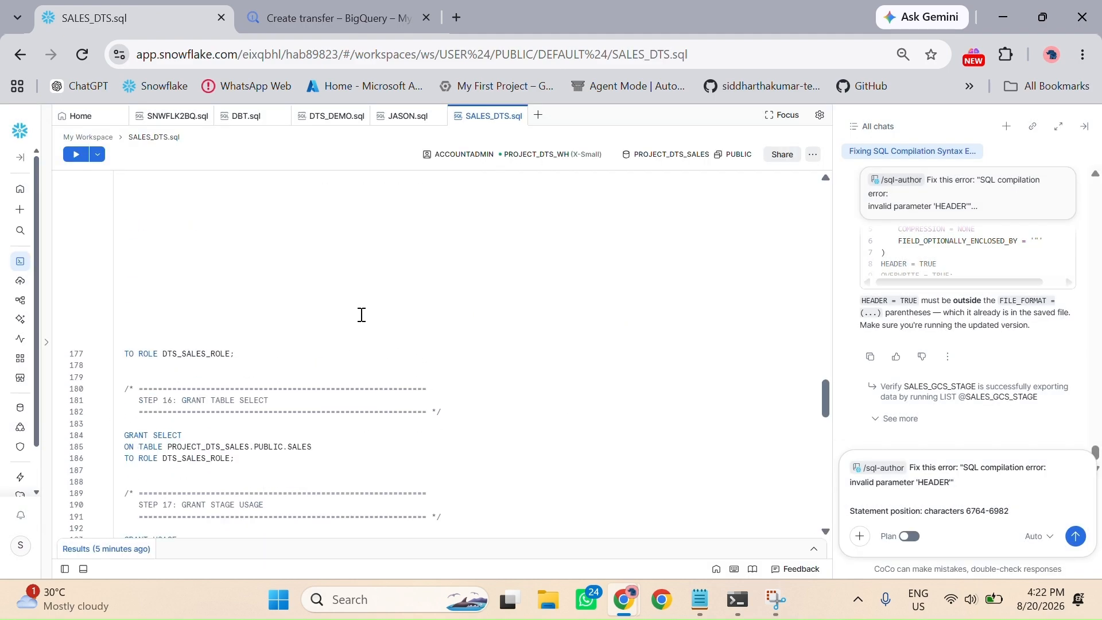
{"action": "scroll", "coordinate": [361, 316], "scroll_direction": "down", "scroll_amount": 4}
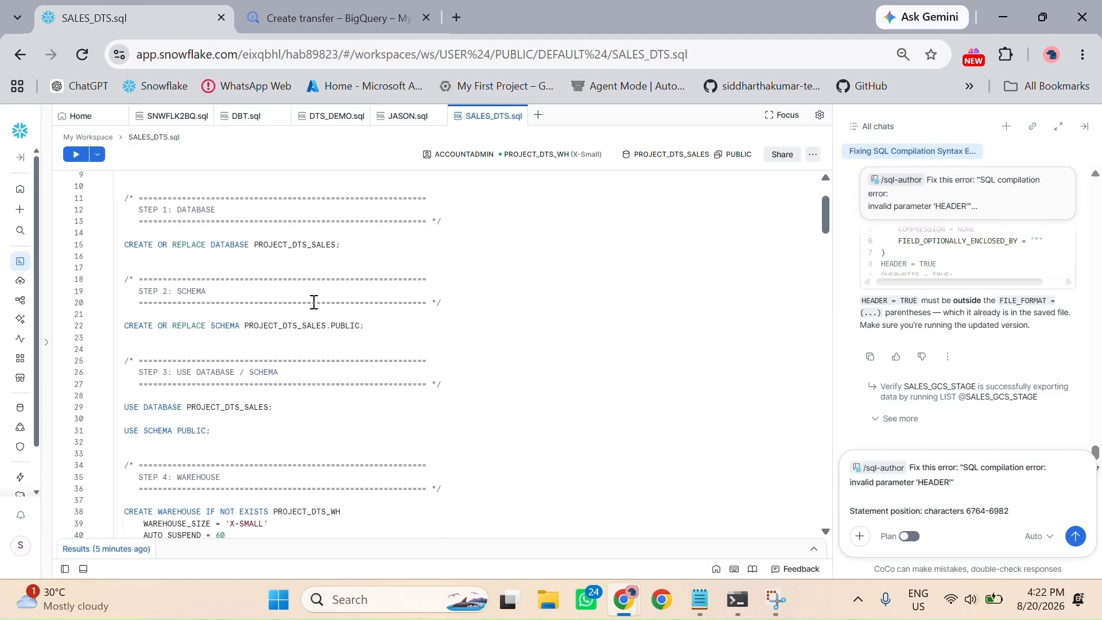
{"action": "scroll", "coordinate": [309, 399], "scroll_direction": "down", "scroll_amount": 3}
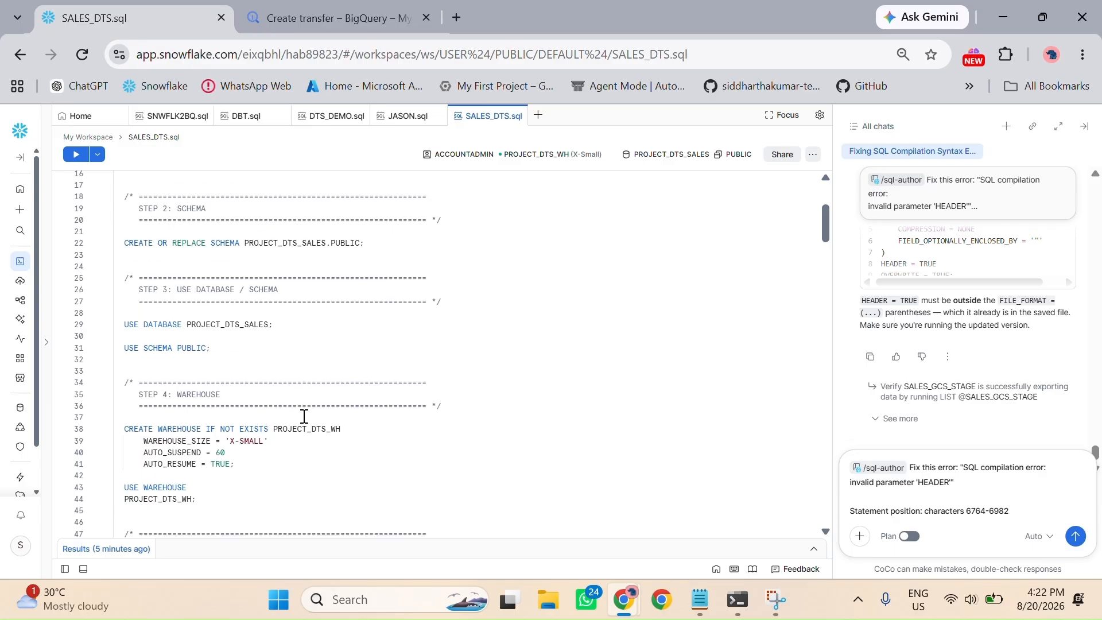
{"action": "scroll", "coordinate": [284, 461], "scroll_direction": "down", "scroll_amount": 3}
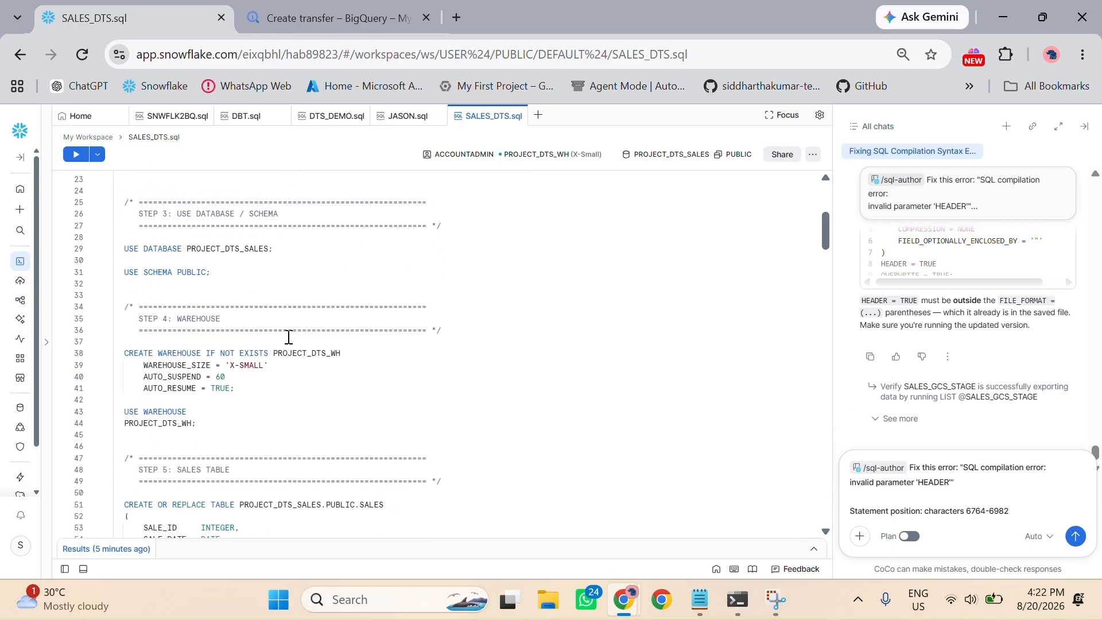
{"action": "double_click", "coordinate": [320, 353]}
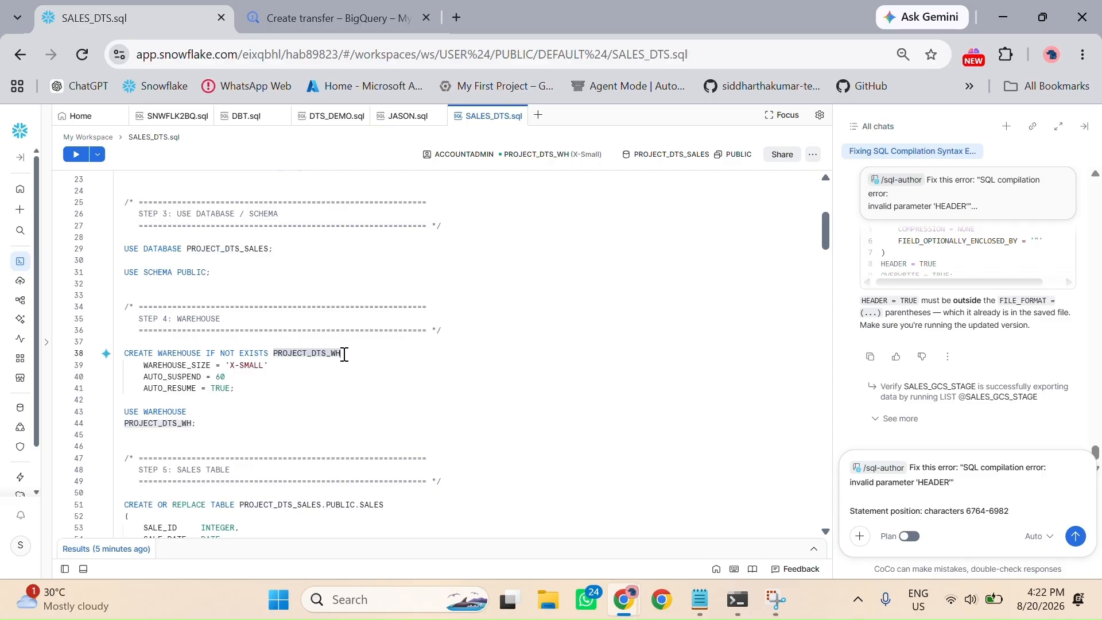
{"action": "left_click", "coordinate": [330, 18]}
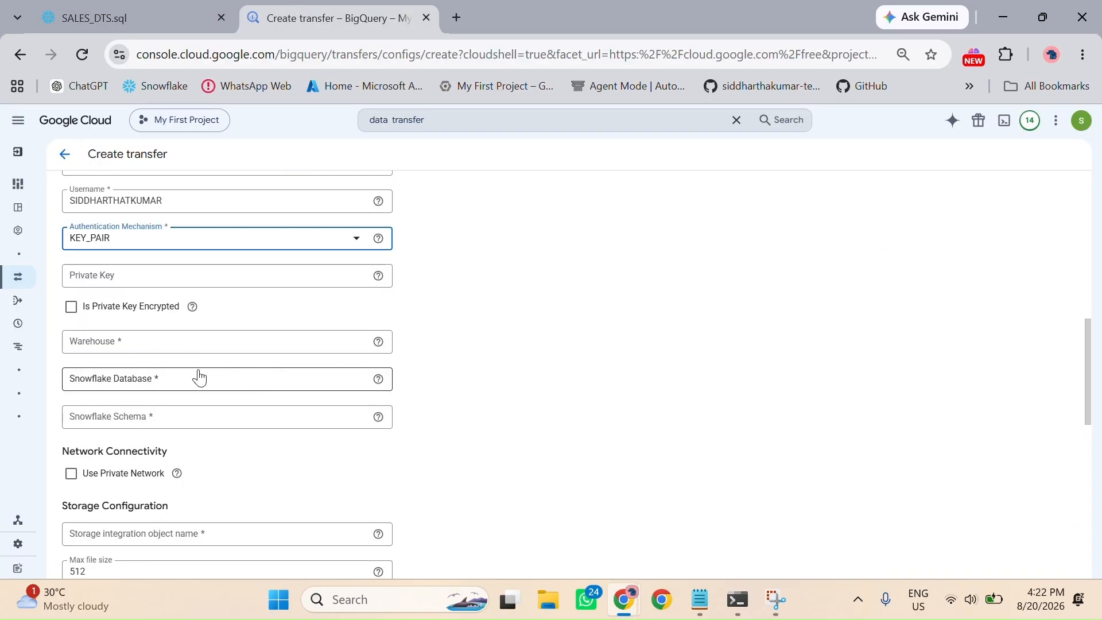
{"action": "left_click", "coordinate": [189, 344]}
{"action": "key", "text": "ctrl+v"}
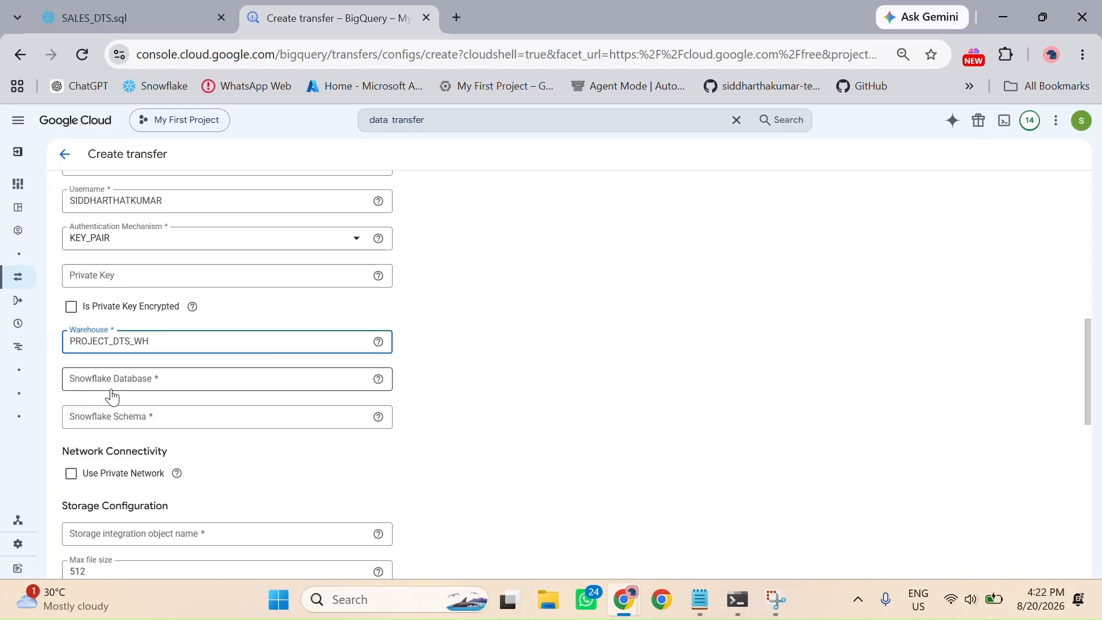
Step: Copy the database name PROJECT_DTS_SALES from the SALES_DTS.sql script into the transfer's Snowflake Database field
{"action": "left_click", "coordinate": [123, 22]}
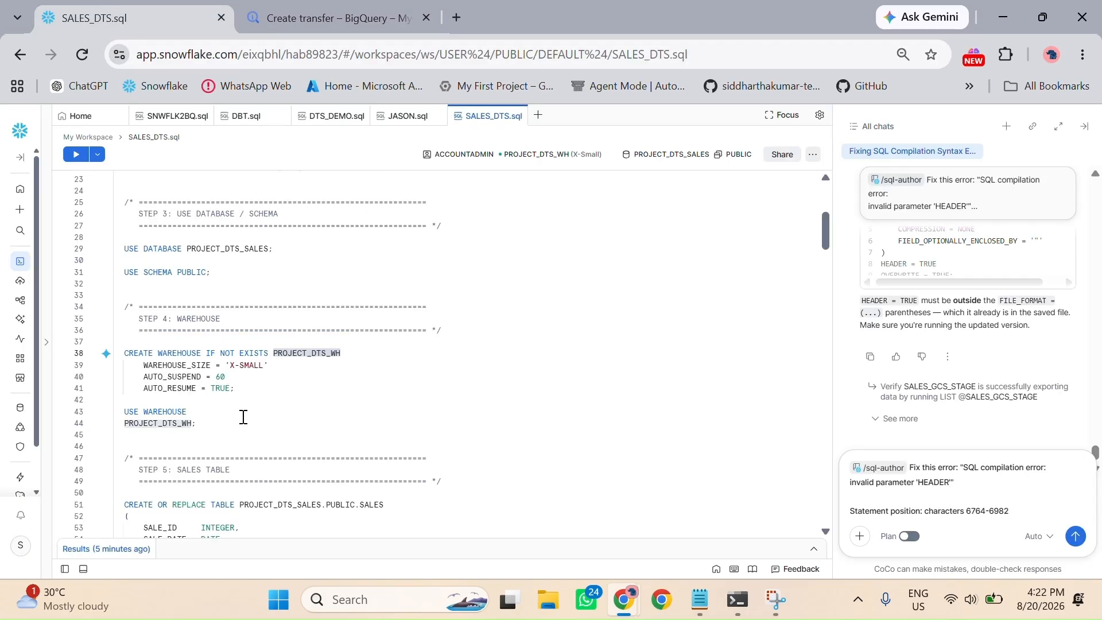
{"action": "scroll", "coordinate": [243, 256], "scroll_direction": "up", "scroll_amount": 2}
{"action": "scroll", "coordinate": [232, 323], "scroll_direction": "up", "scroll_amount": 1}
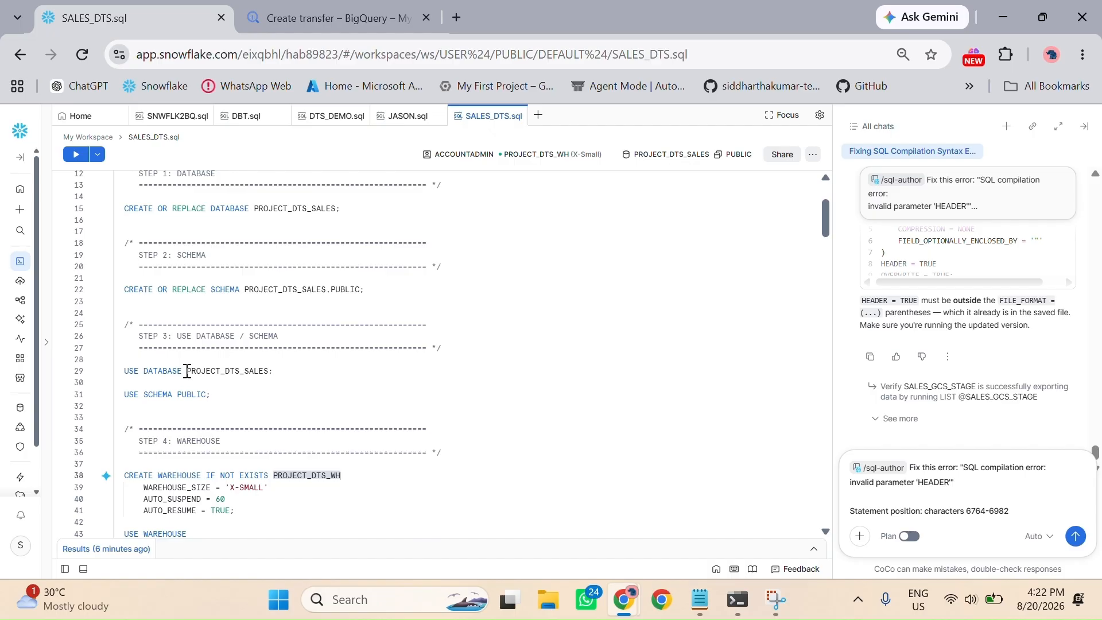
{"action": "left_click_drag", "start_coordinate": [187, 371], "coordinate": [268, 371]}
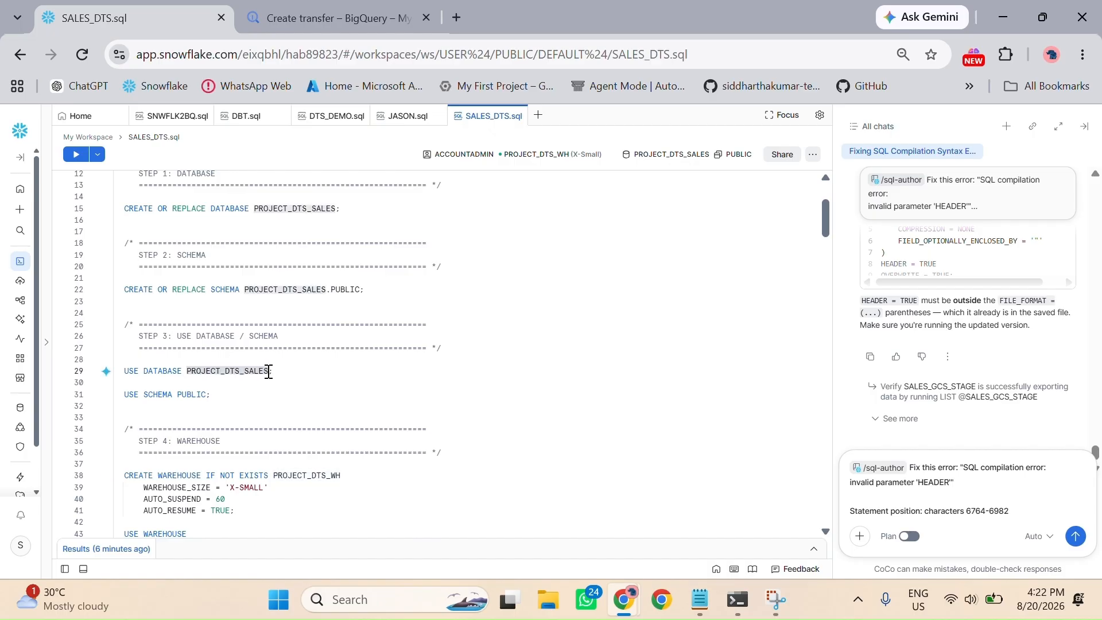
{"action": "left_click", "coordinate": [330, 18]}
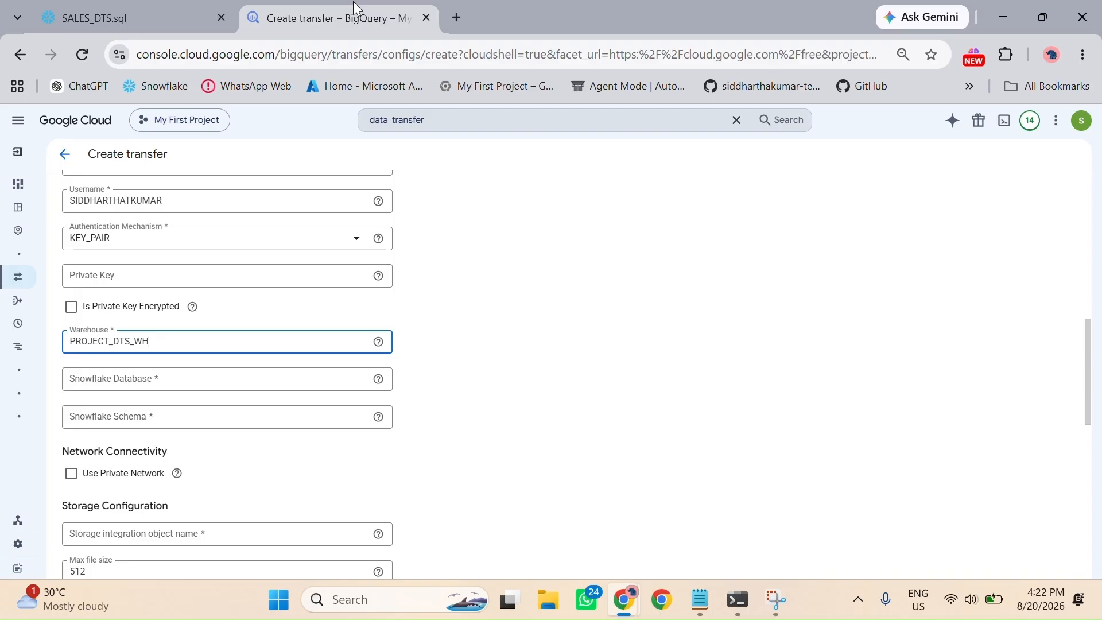
{"action": "left_click", "coordinate": [135, 384]}
{"action": "key", "text": "ctrl+v"}
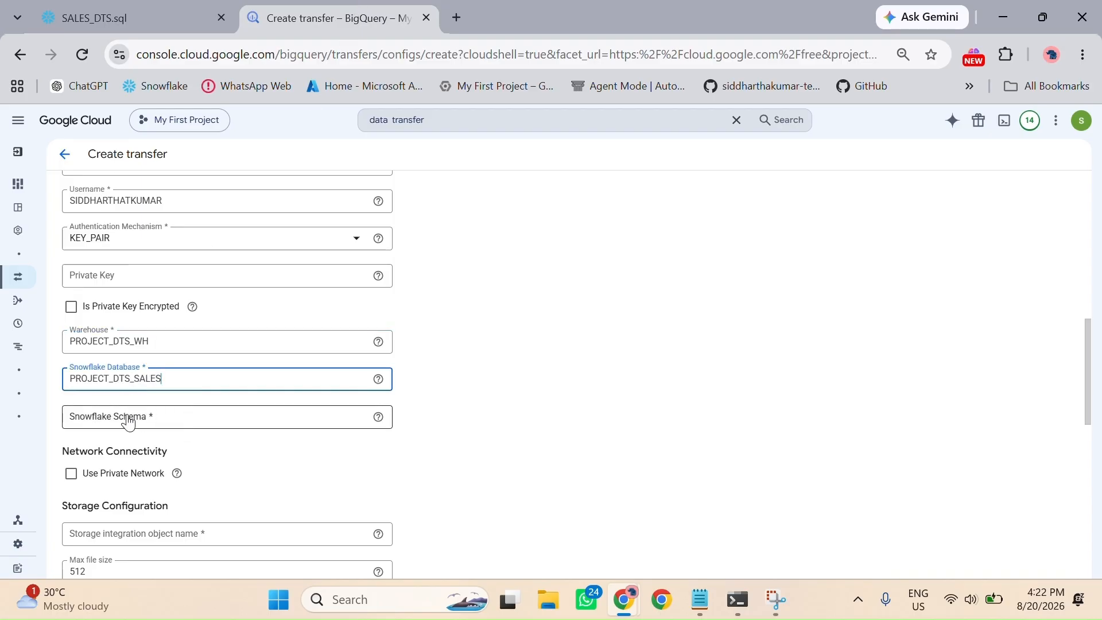
Step: Look up the schema name in the SALES_DTS.sql script in Snowflake and set the transfer's Snowflake Schema to PUBLIC
{"action": "left_click", "coordinate": [135, 6]}
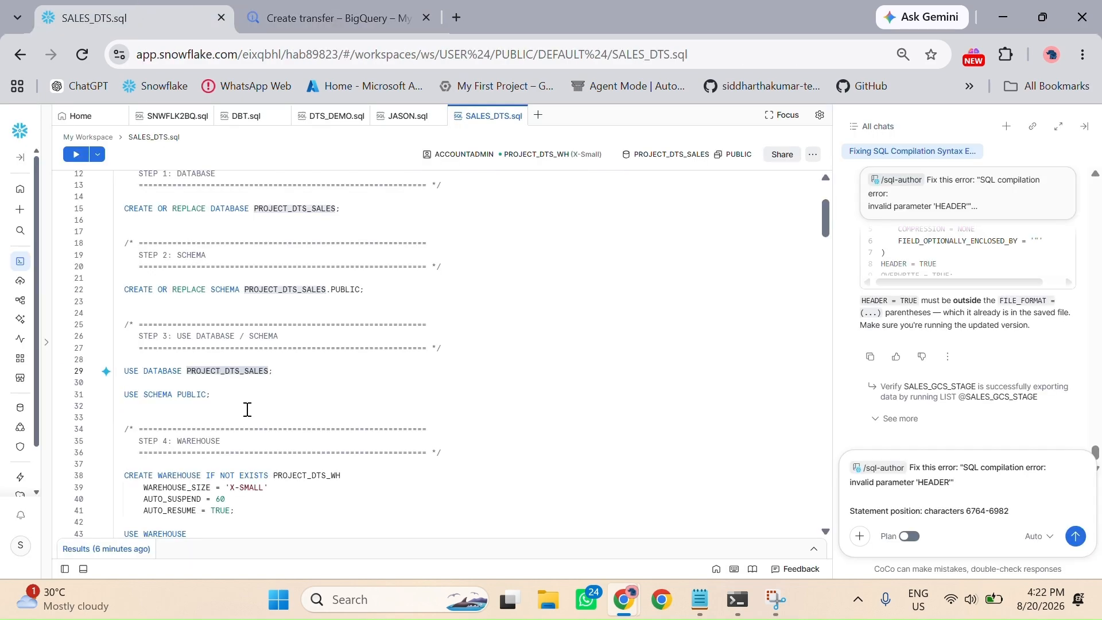
{"action": "scroll", "coordinate": [246, 408], "scroll_direction": "down", "scroll_amount": 2}
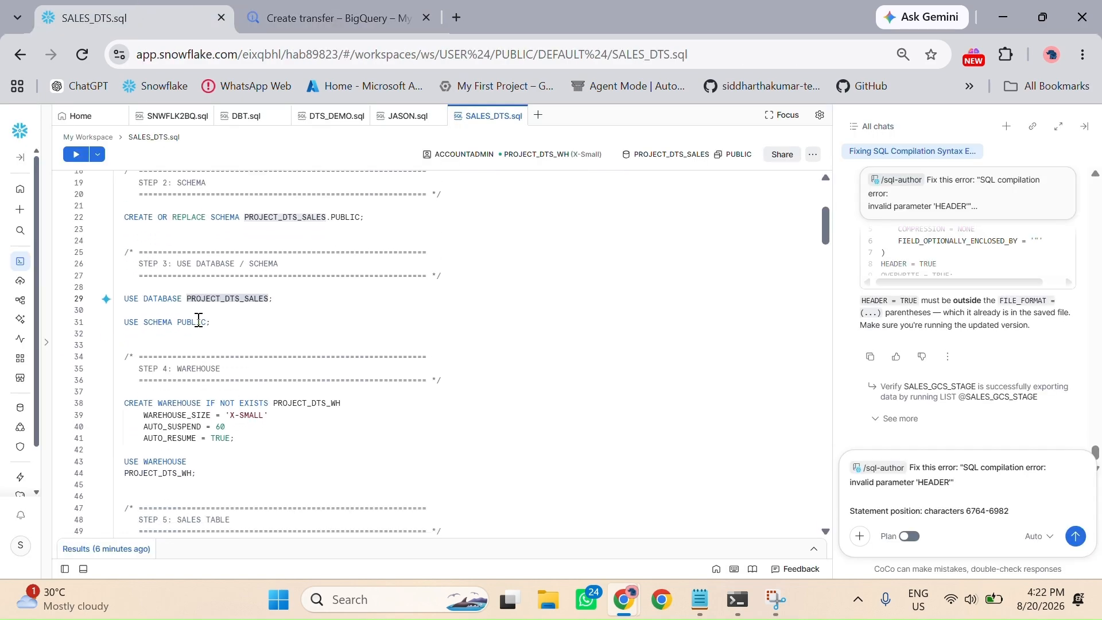
{"action": "left_click", "coordinate": [367, 5]}
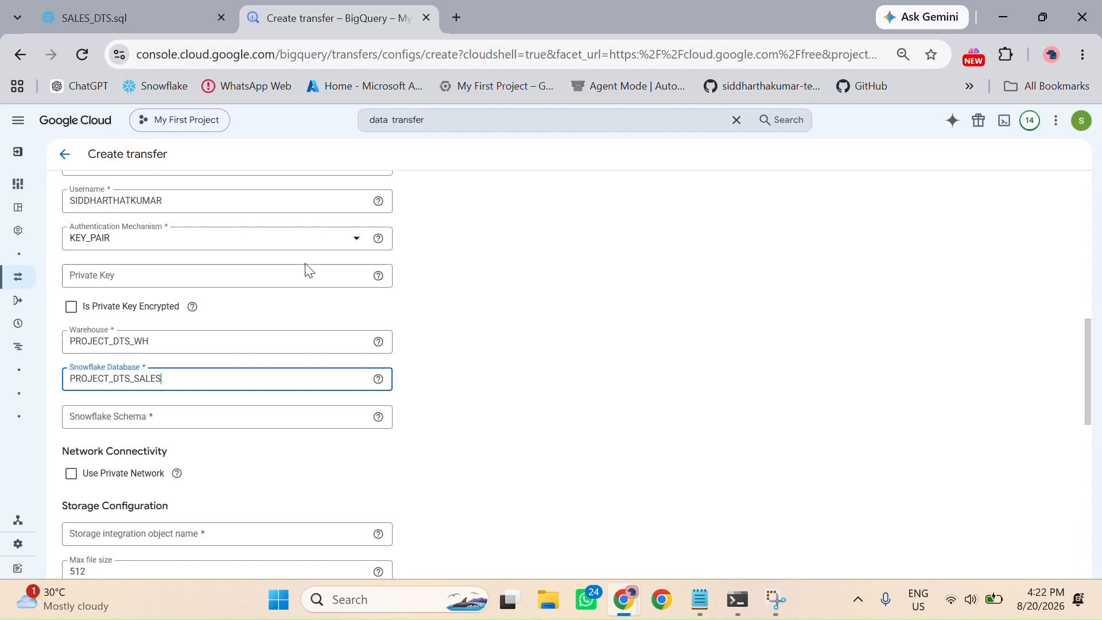
{"action": "left_click", "coordinate": [189, 413]}
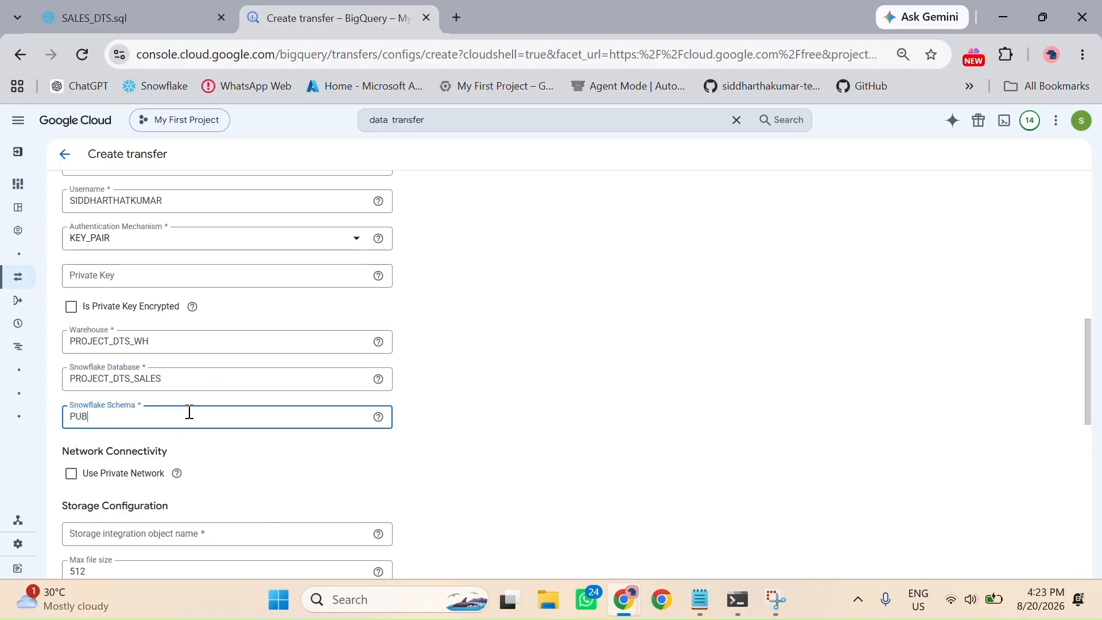
{"action": "left_click", "coordinate": [313, 485]}
Step: Copy the storage integration name SALES_GCS_INTEGRATION from the SALES_DTS.sql script into the transfer's Storage integration object name field
{"action": "scroll", "coordinate": [314, 486], "scroll_direction": "down", "scroll_amount": 3}
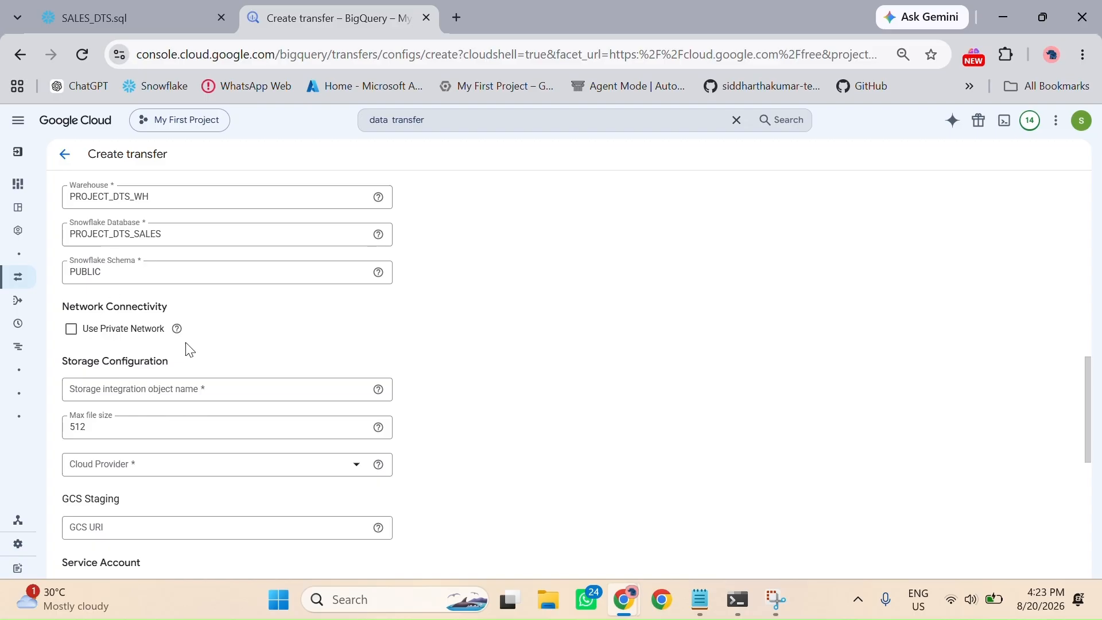
{"action": "scroll", "coordinate": [241, 436], "scroll_direction": "down", "scroll_amount": 1}
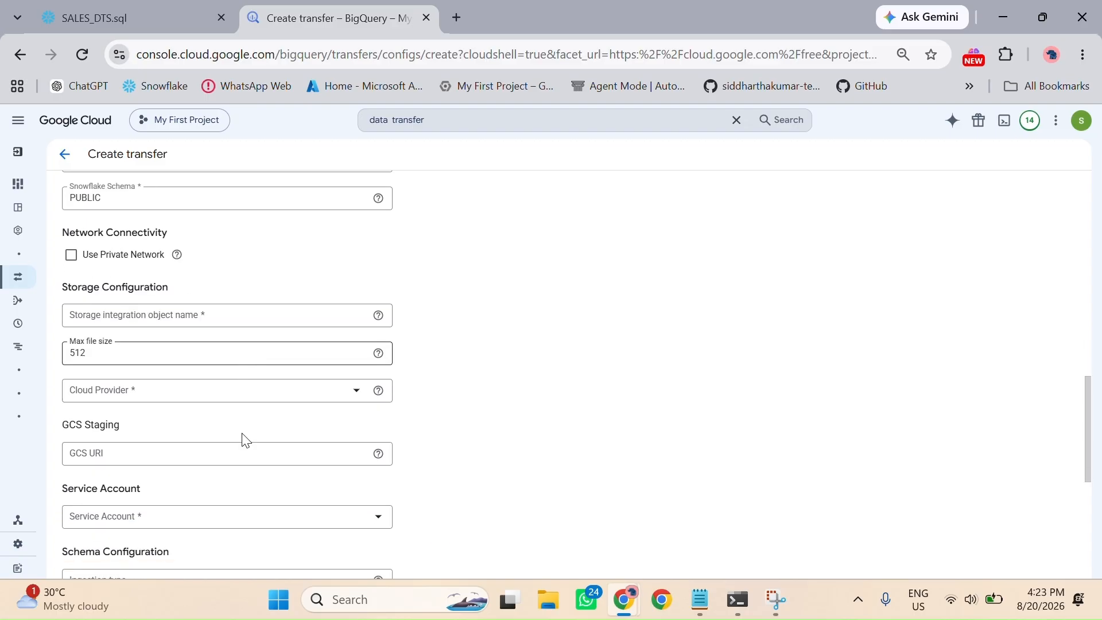
{"action": "left_click", "coordinate": [168, 321]}
{"action": "left_click", "coordinate": [153, 11]}
{"action": "scroll", "coordinate": [315, 393], "scroll_direction": "down", "scroll_amount": 15}
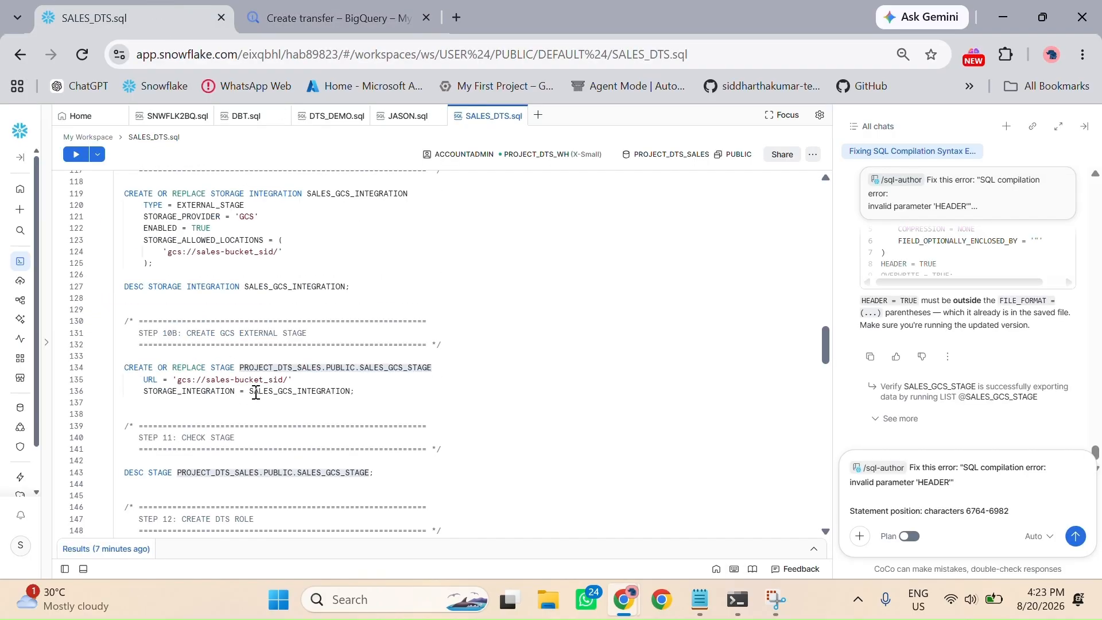
{"action": "left_click", "coordinate": [250, 391]}
{"action": "left_click_drag", "start_coordinate": [253, 391], "coordinate": [349, 394]}
{"action": "key", "text": "ctrl+c"}
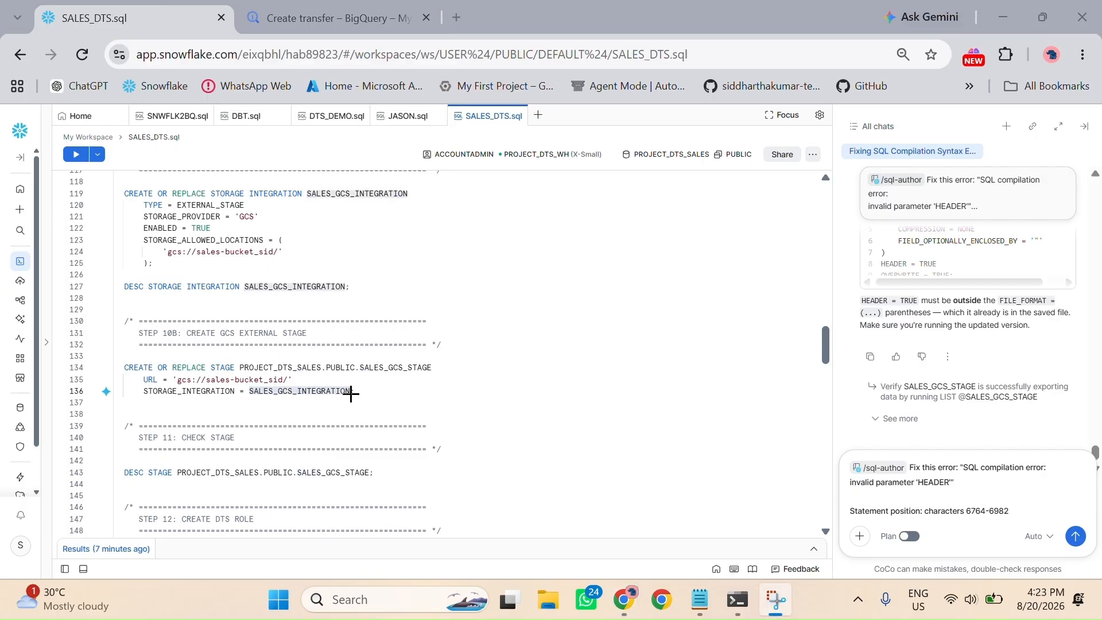
{"action": "left_click", "coordinate": [310, 8]}
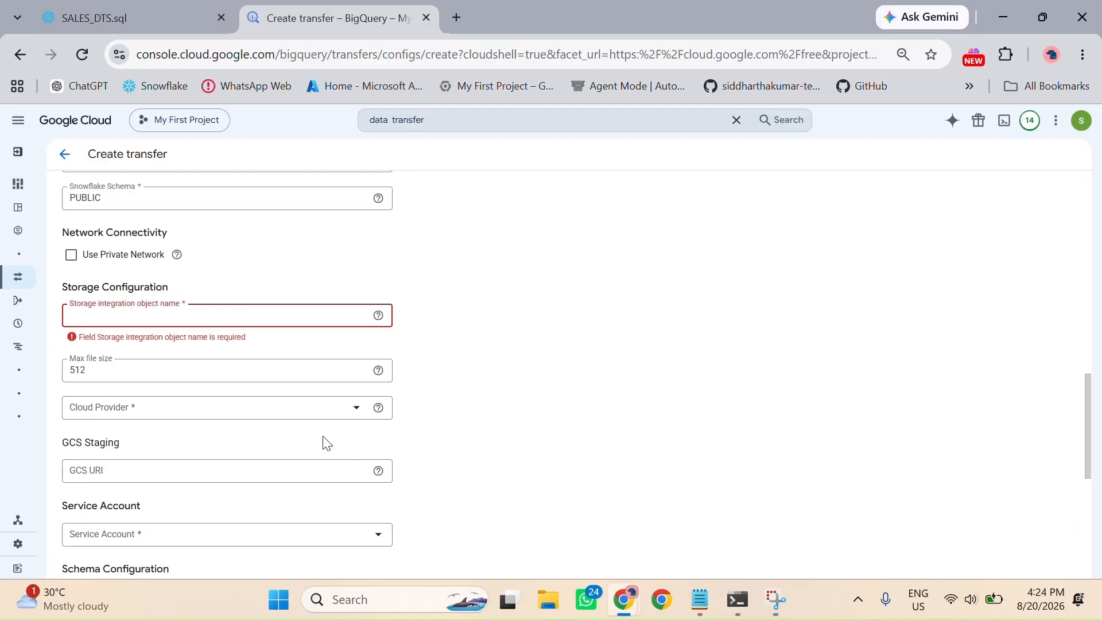
{"action": "key", "text": "ctrl+v"}
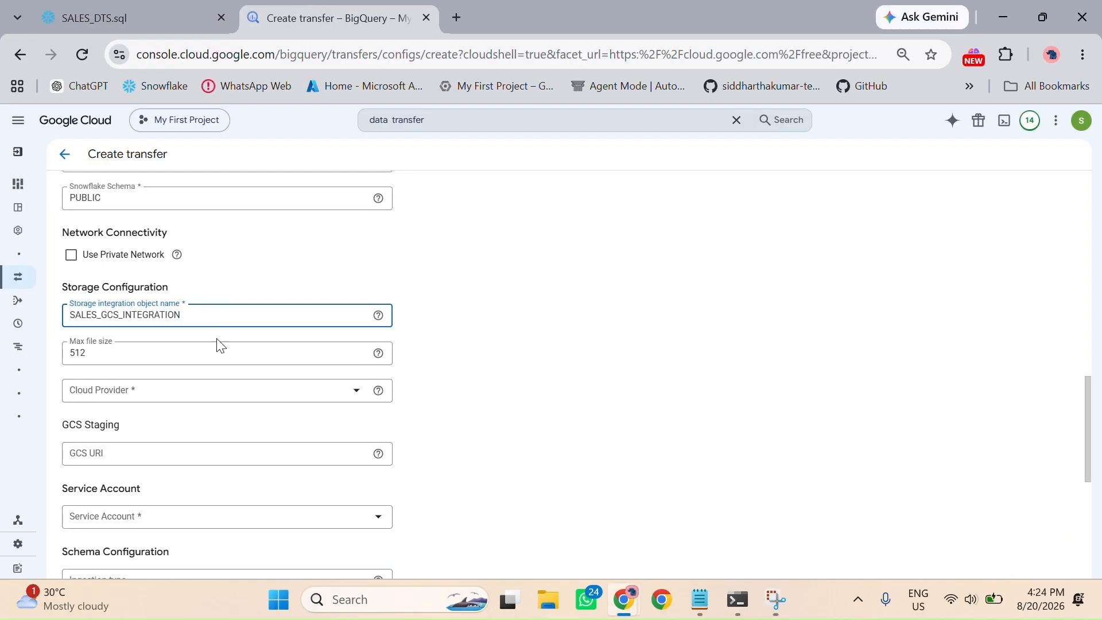
Step: Set the transfer's Cloud Provider to AWS
{"action": "scroll", "coordinate": [198, 419], "scroll_direction": "down", "scroll_amount": 2}
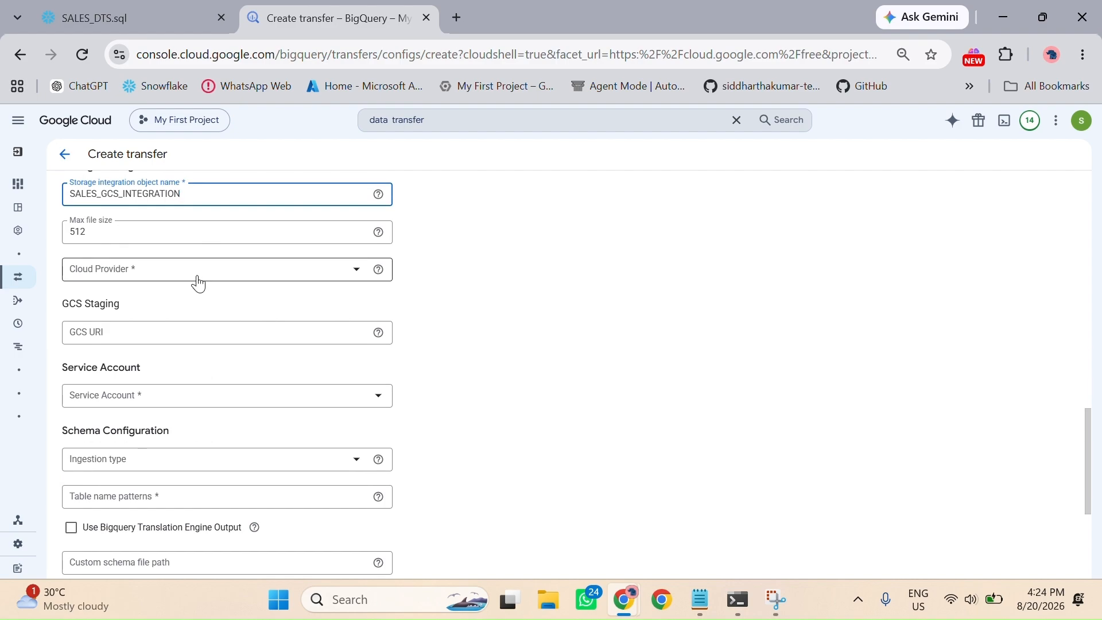
{"action": "left_click", "coordinate": [223, 272]}
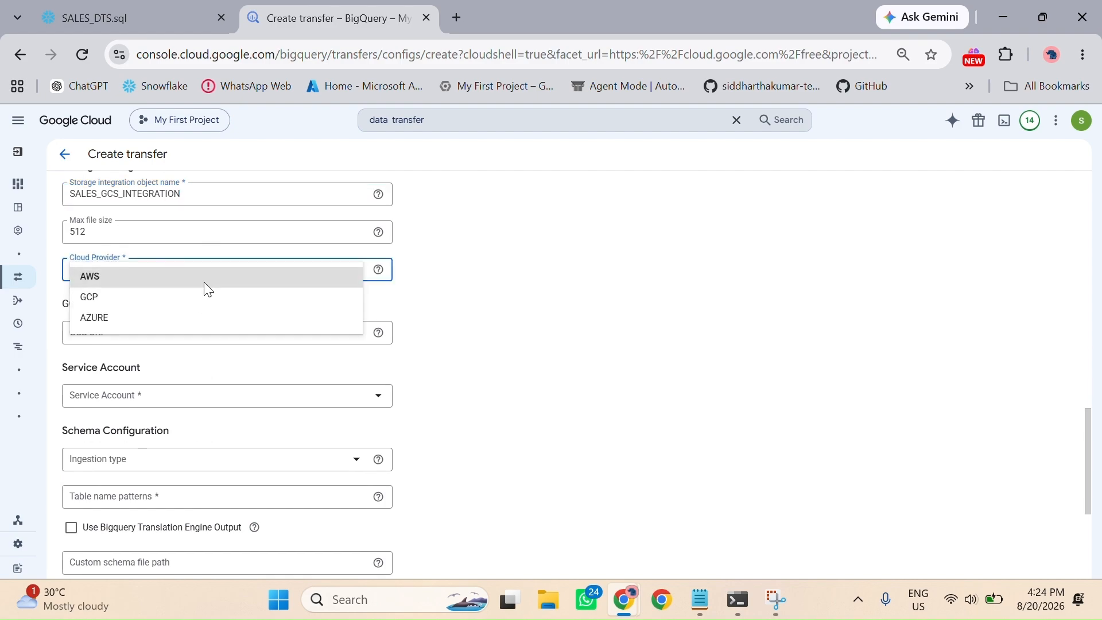
{"action": "left_click", "coordinate": [205, 281]}
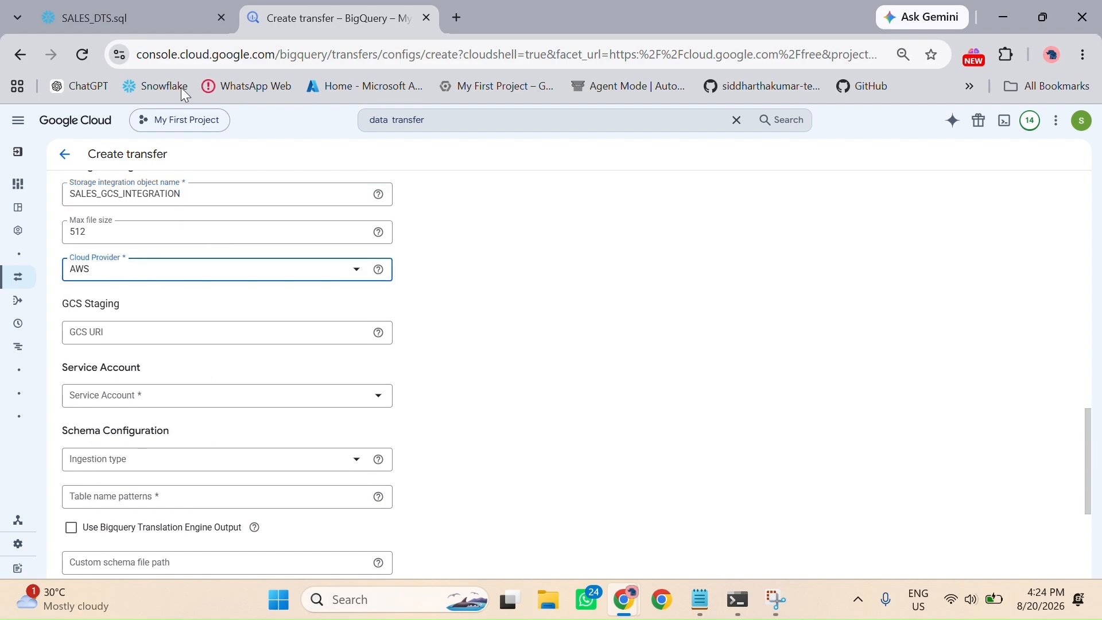
{"action": "left_click", "coordinate": [147, 18]}
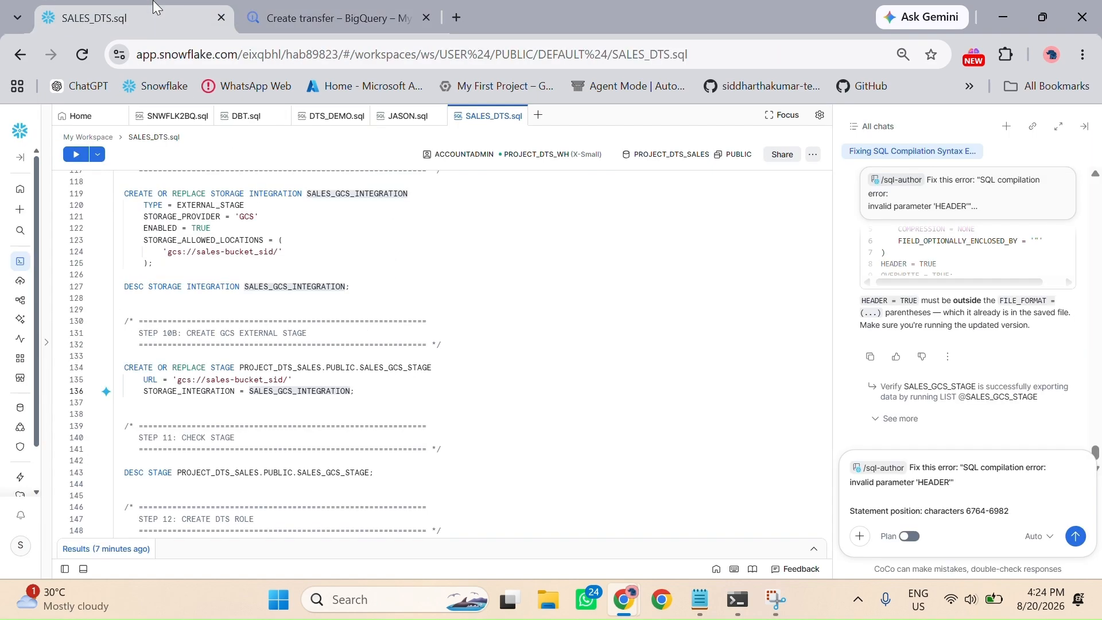
{"action": "left_click", "coordinate": [20, 545]}
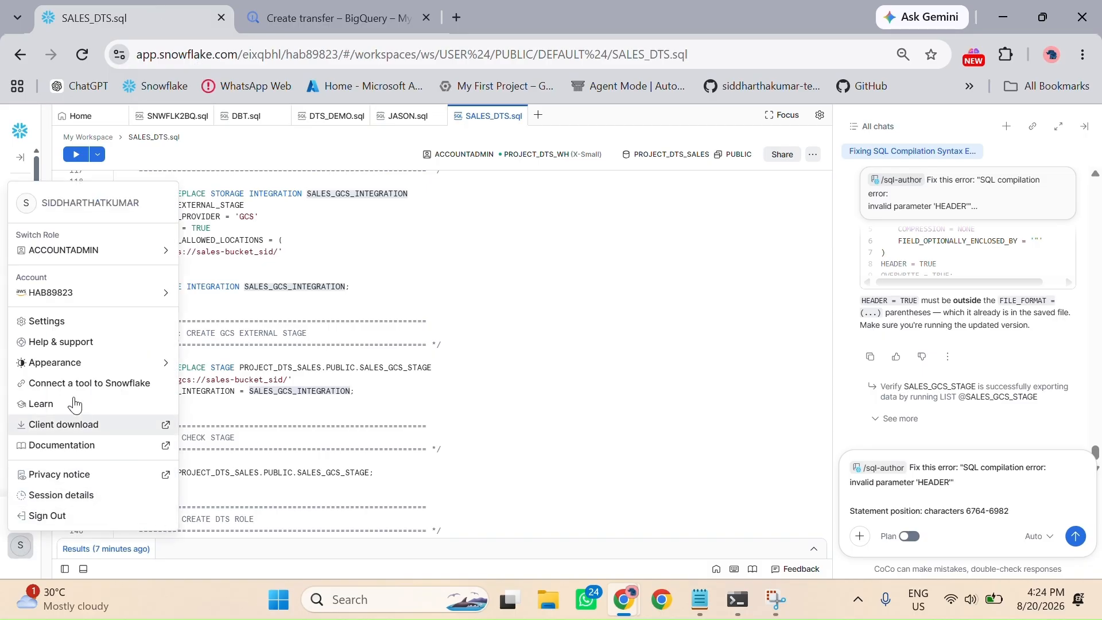
{"action": "mouse_move", "coordinate": [75, 303]}
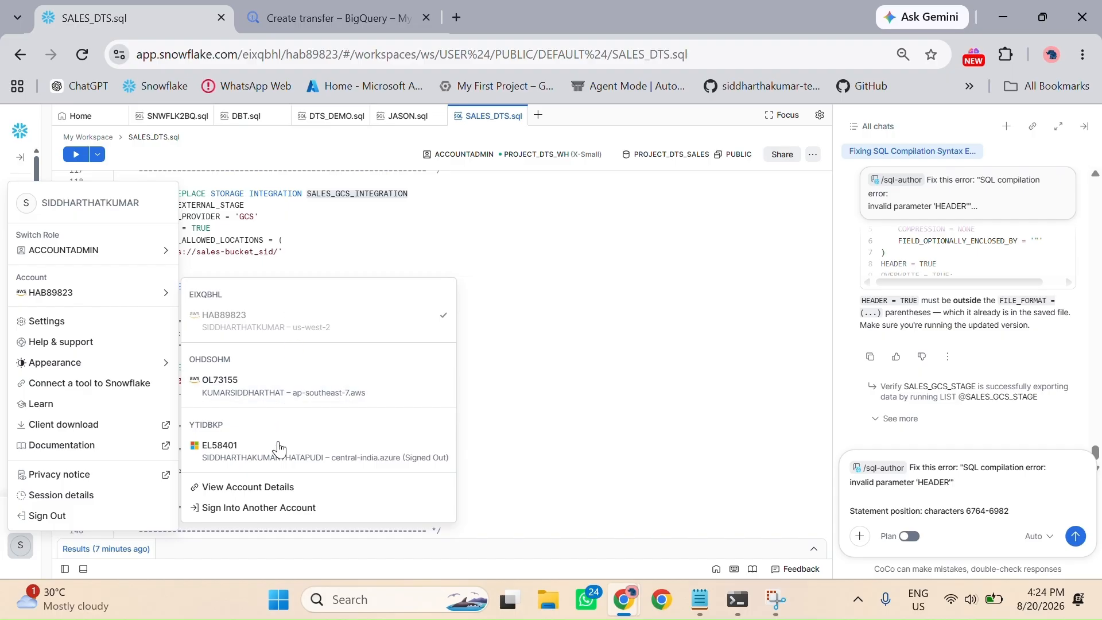
{"action": "left_click", "coordinate": [268, 490]}
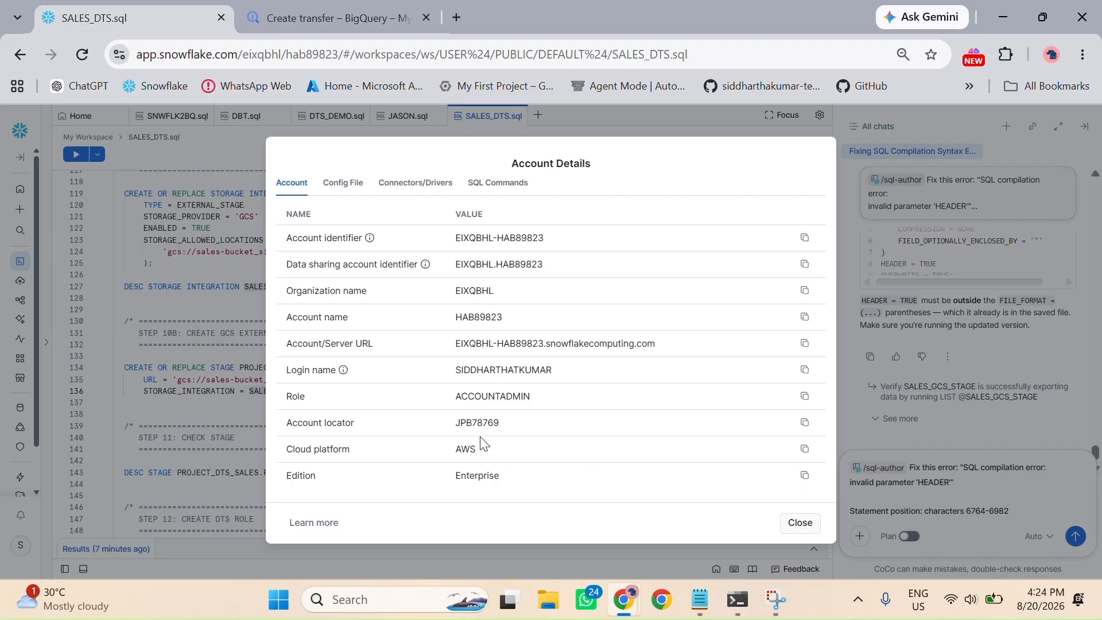
{"action": "left_click", "coordinate": [808, 530]}
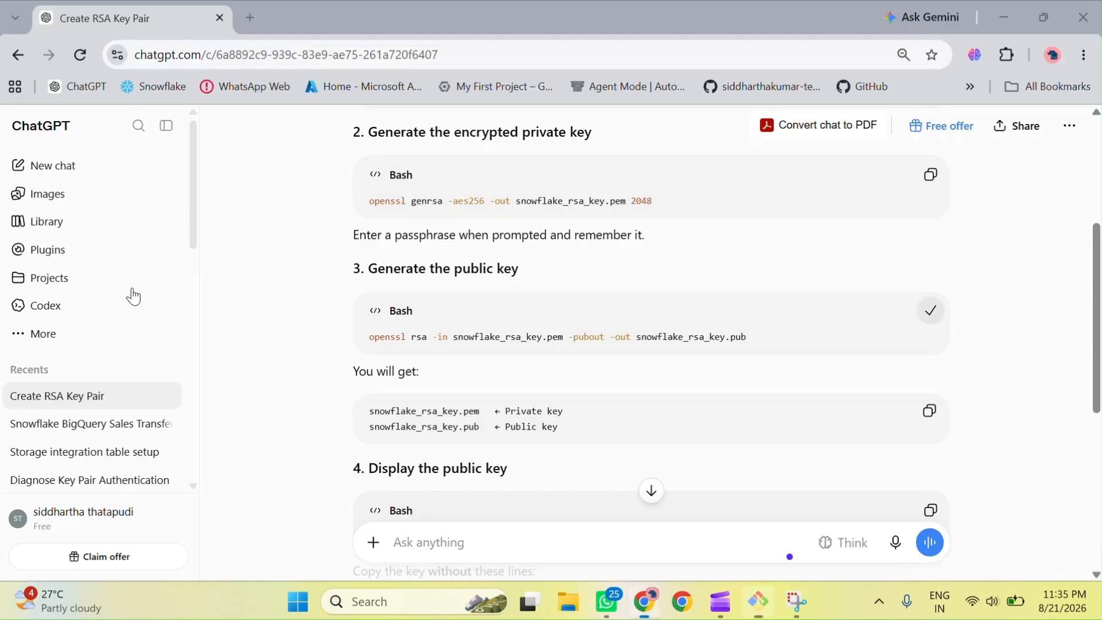
Step: Switch to Git Bash and generate the public key snowflake_rsa_key.pub from snowflake_rsa_key.pem with openssl rsa, entering the key's pass phrase
{"action": "key", "text": "alt+Tab"}
{"action": "right_click", "coordinate": [61, 276]}
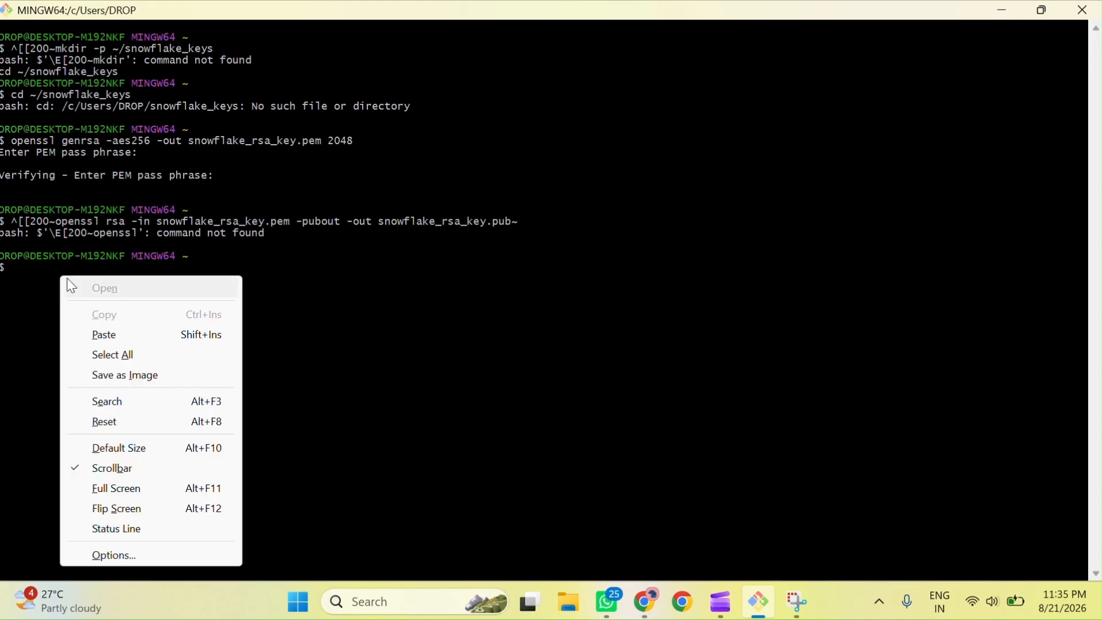
{"action": "left_click", "coordinate": [129, 334]}
{"action": "key", "text": "Return"}
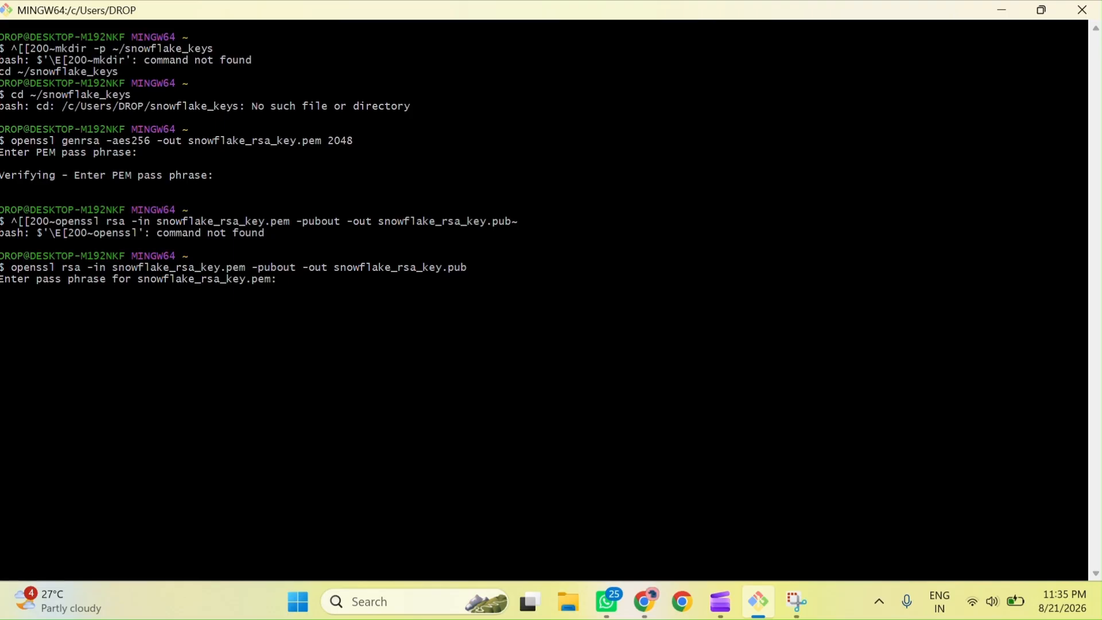
{"action": "key", "text": "Return"}
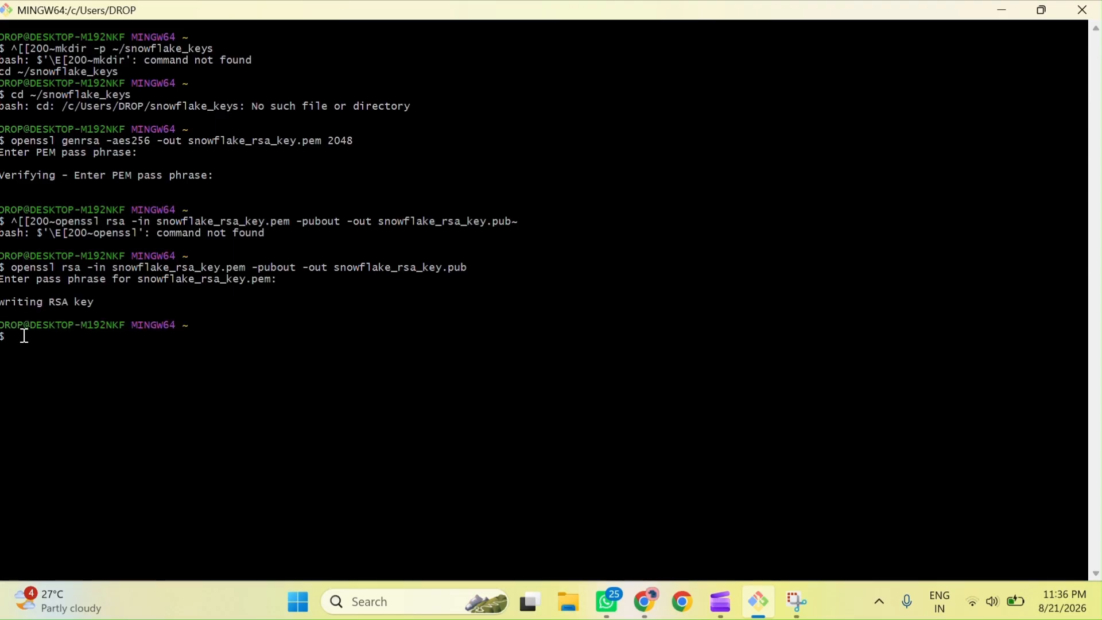
Step: Try to run the copied snowflake_rsa_key.pem and snowflake_rsa_key.pub file lines as commands
{"action": "right_click", "coordinate": [23, 335]}
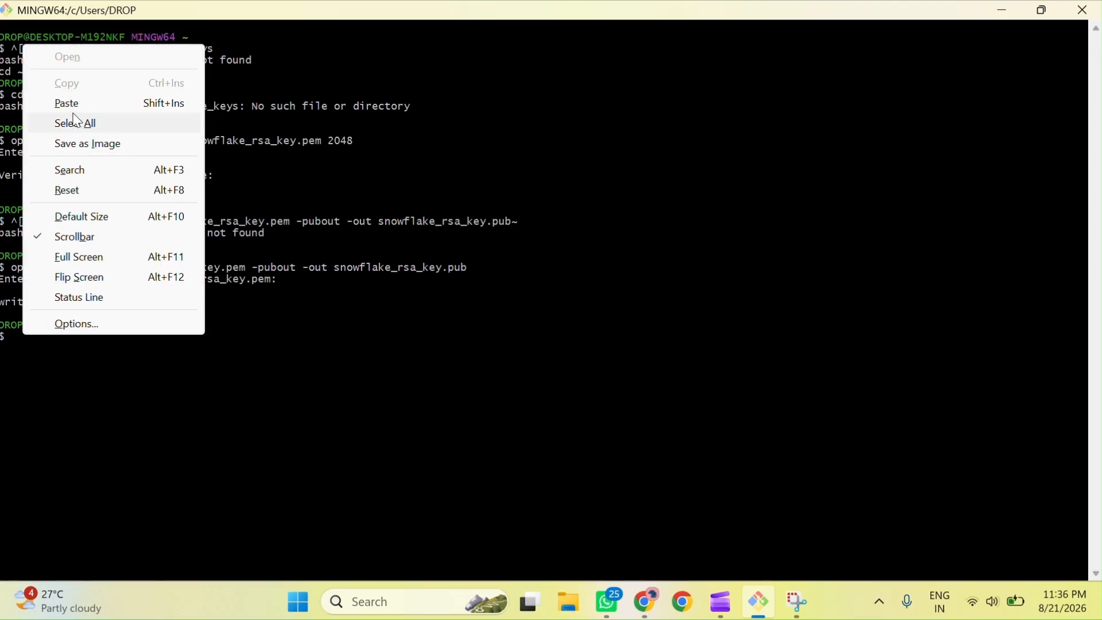
{"action": "left_click", "coordinate": [73, 103]}
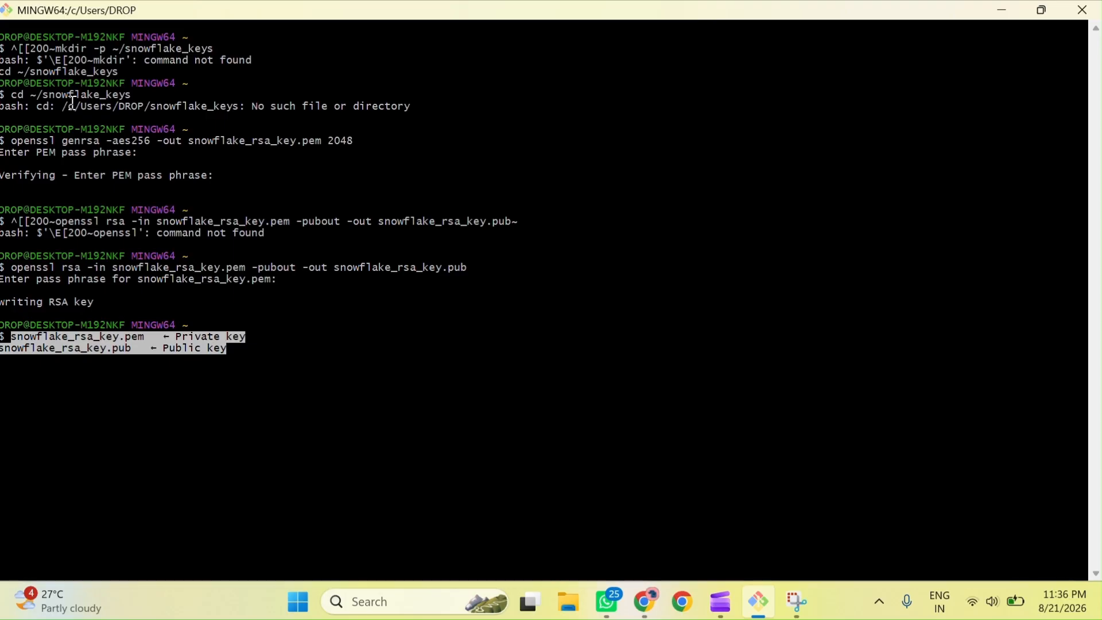
{"action": "key", "text": "Return"}
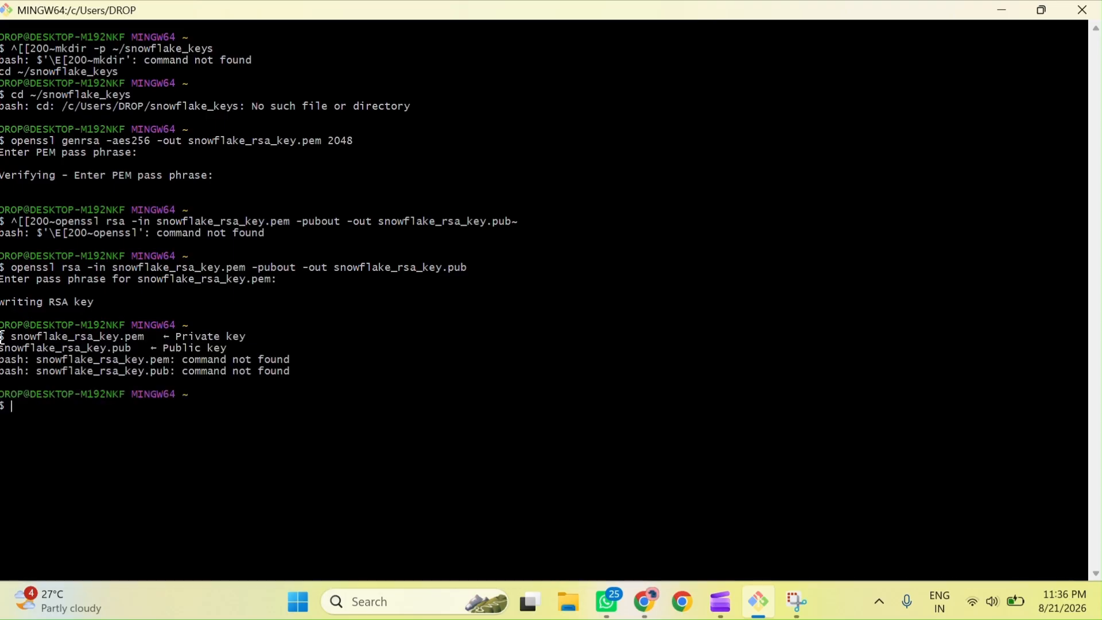
{"action": "right_click", "coordinate": [53, 408]}
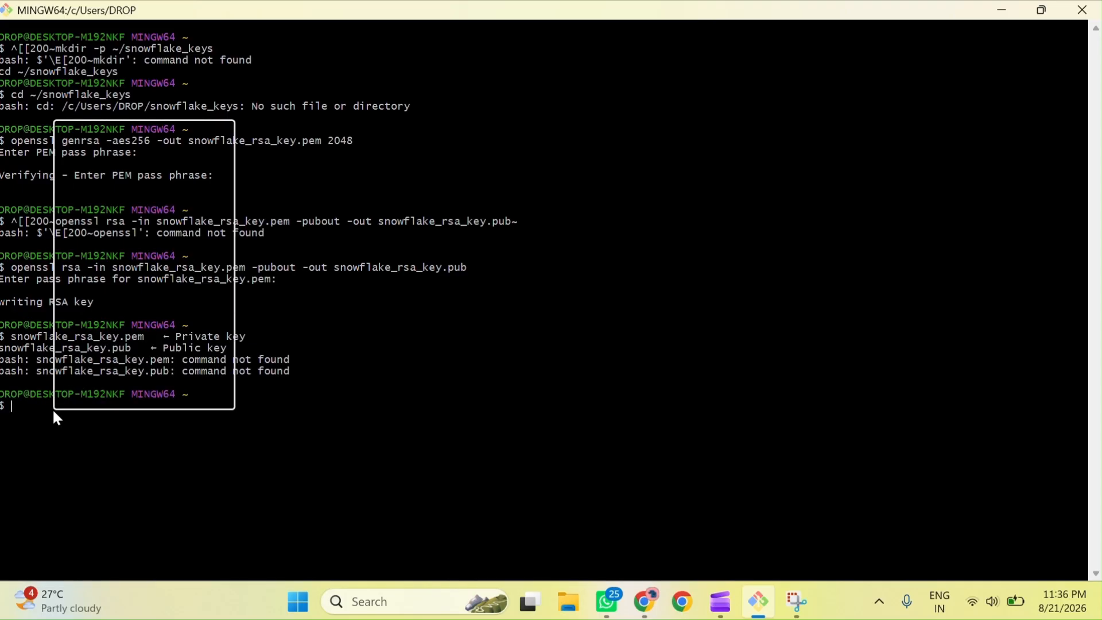
{"action": "left_click", "coordinate": [132, 183]}
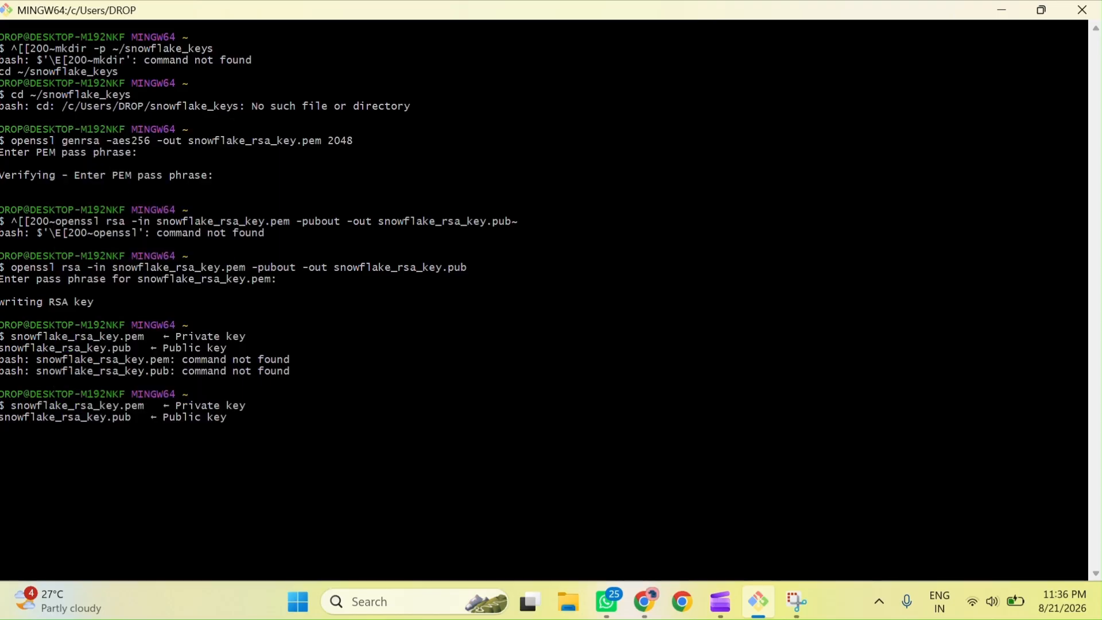
Step: Rerun openssl rsa with -pubout to write snowflake_rsa_key.pub from snowflake_rsa_key.pem, supplying the pass phrase again
{"action": "type", "text": "openssl rsa -in snowflake_rsa_key.pem -pubout -out snowflake_rsa_key.pub"}
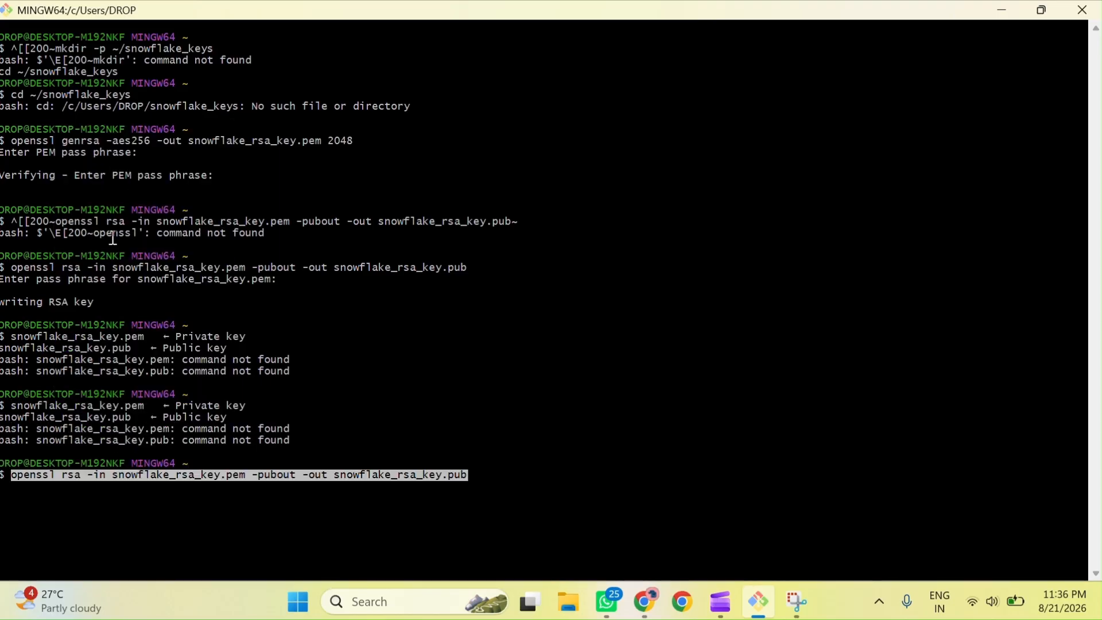
{"action": "key", "text": "Return"}
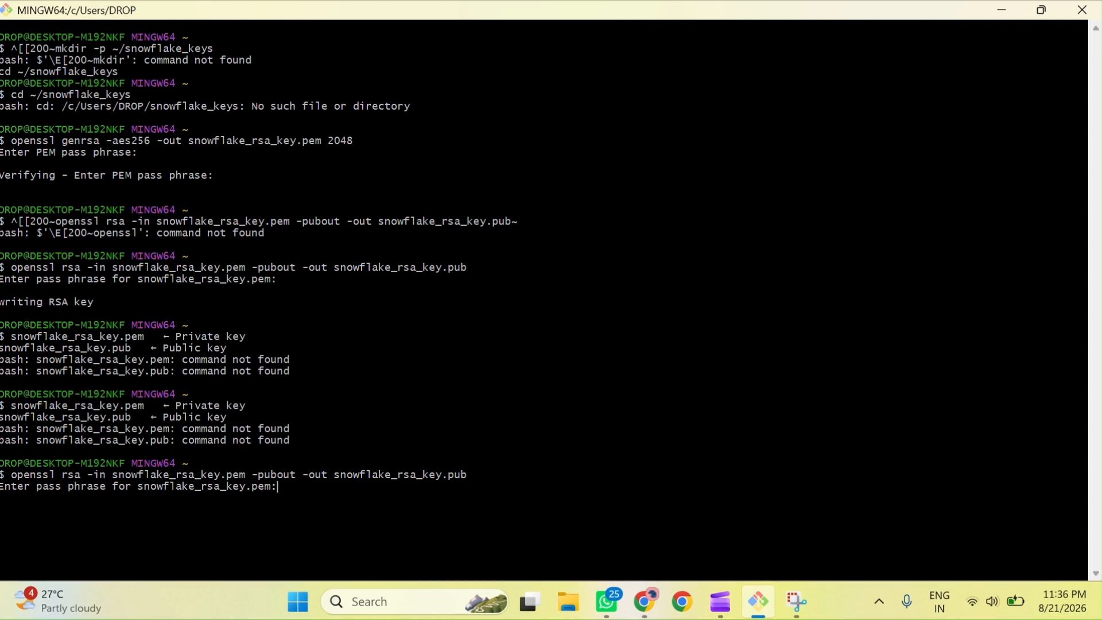
{"action": "key", "text": "Return"}
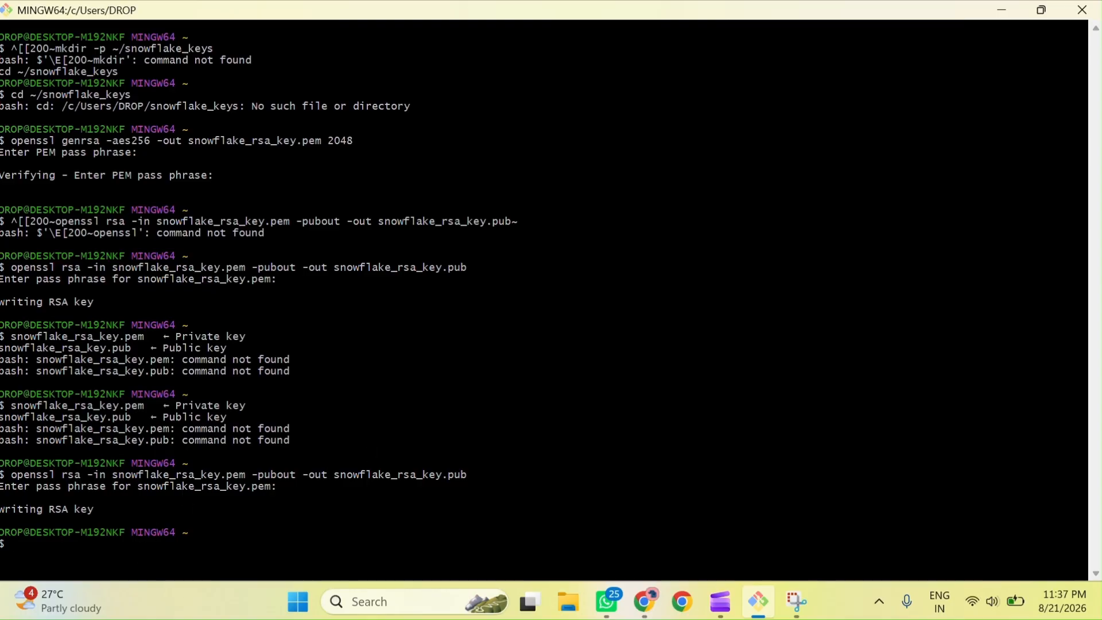
Step: Try to display the contents of snowflake_rsa_key.pub with cat
{"action": "right_click", "coordinate": [87, 546]}
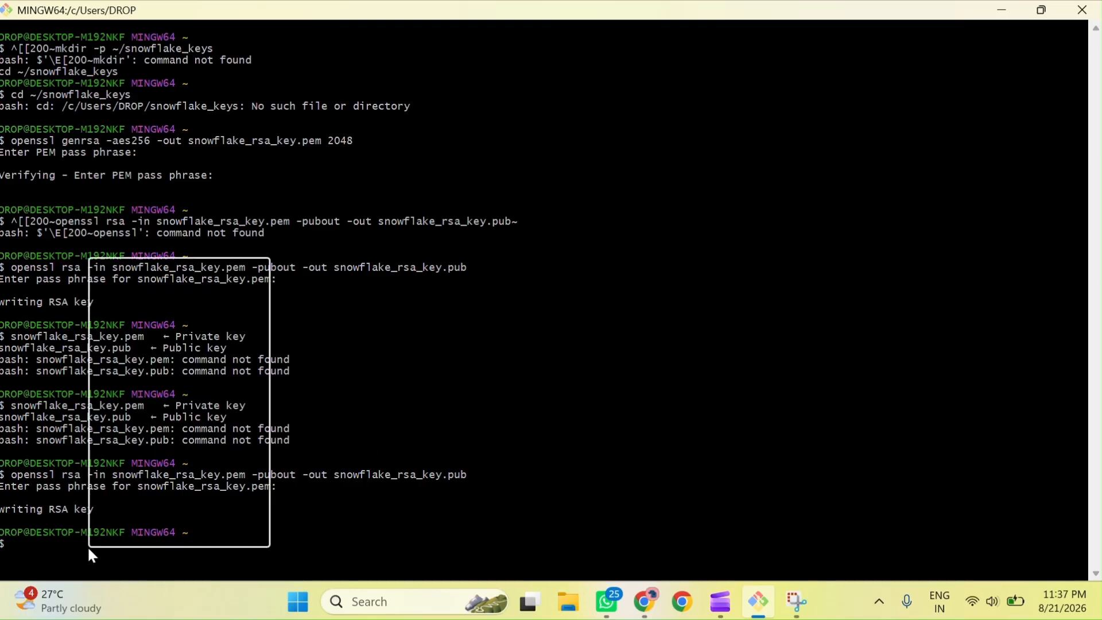
{"action": "left_click", "coordinate": [128, 320]}
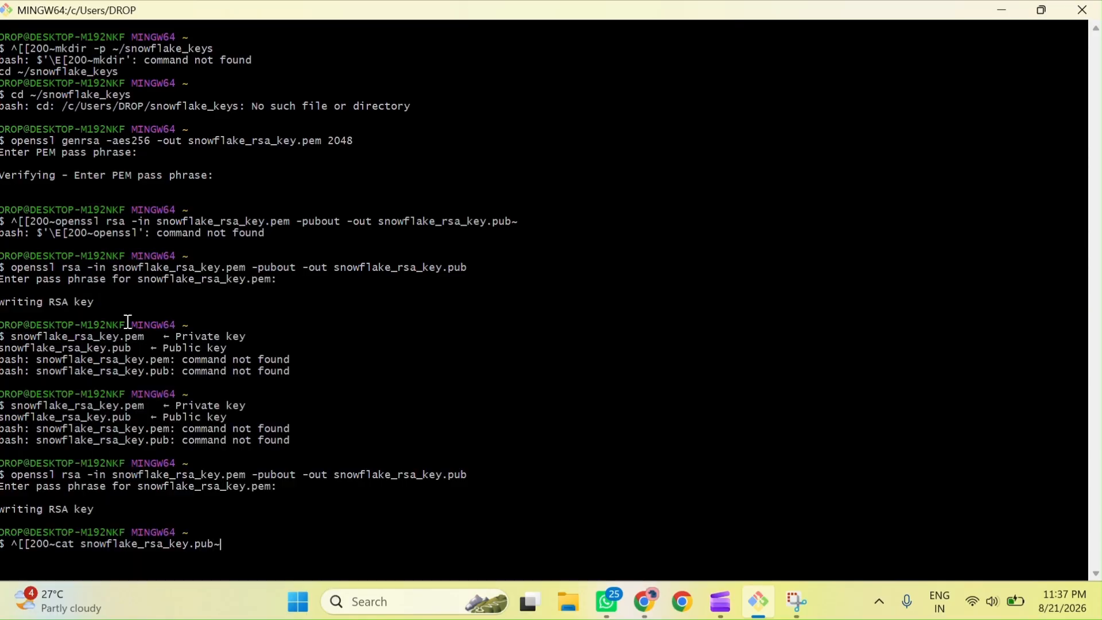
{"action": "key", "text": "Return"}
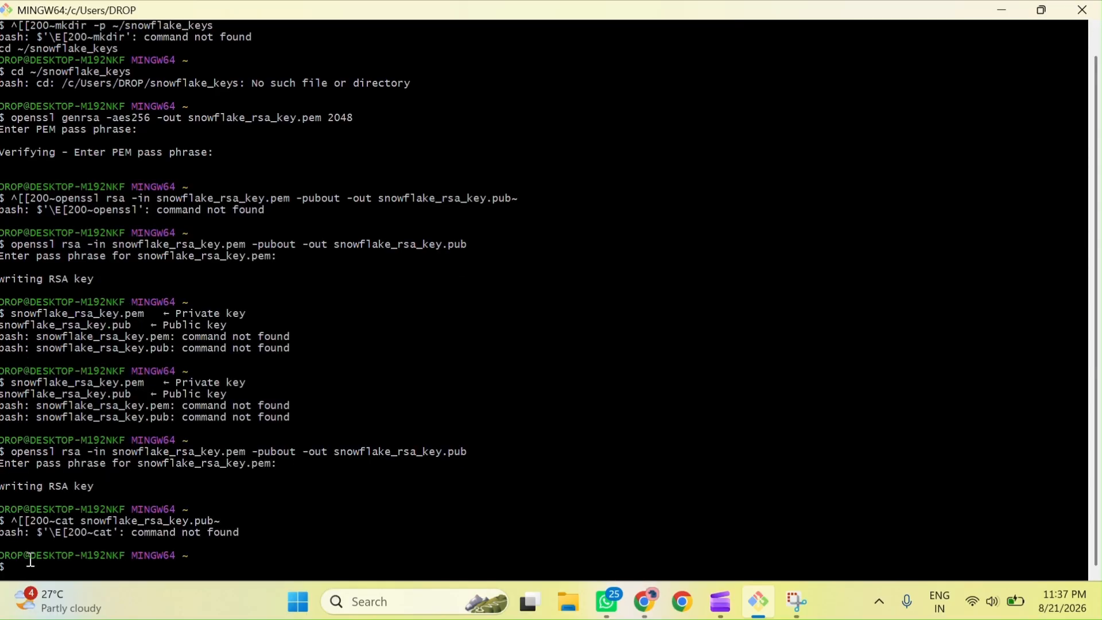
Step: Run cat snowflake_rsa_key.pub and select the key text between the BEGIN and END PUBLIC KEY lines
{"action": "right_click", "coordinate": [44, 568]}
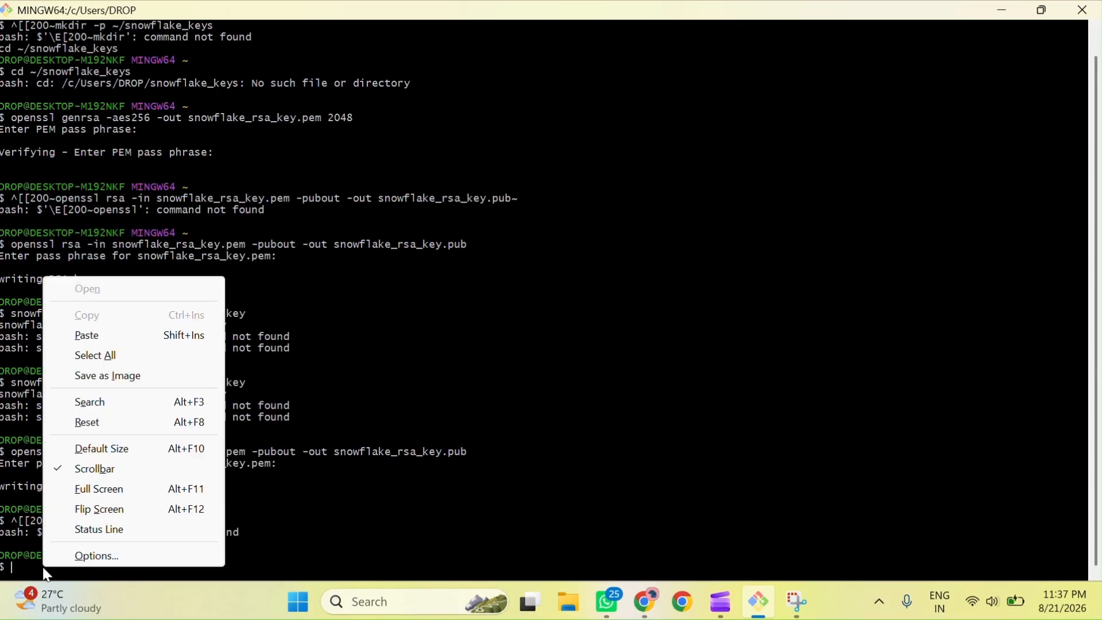
{"action": "left_click", "coordinate": [111, 336]}
{"action": "key", "text": "Return"}
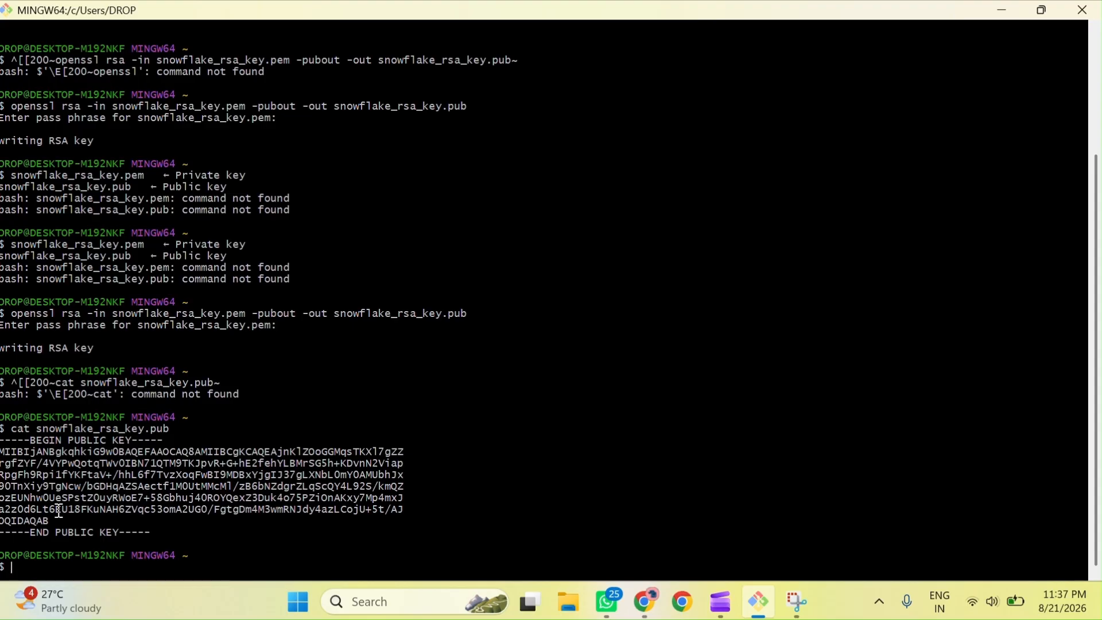
{"action": "left_click_drag", "start_coordinate": [2, 452], "coordinate": [59, 518]}
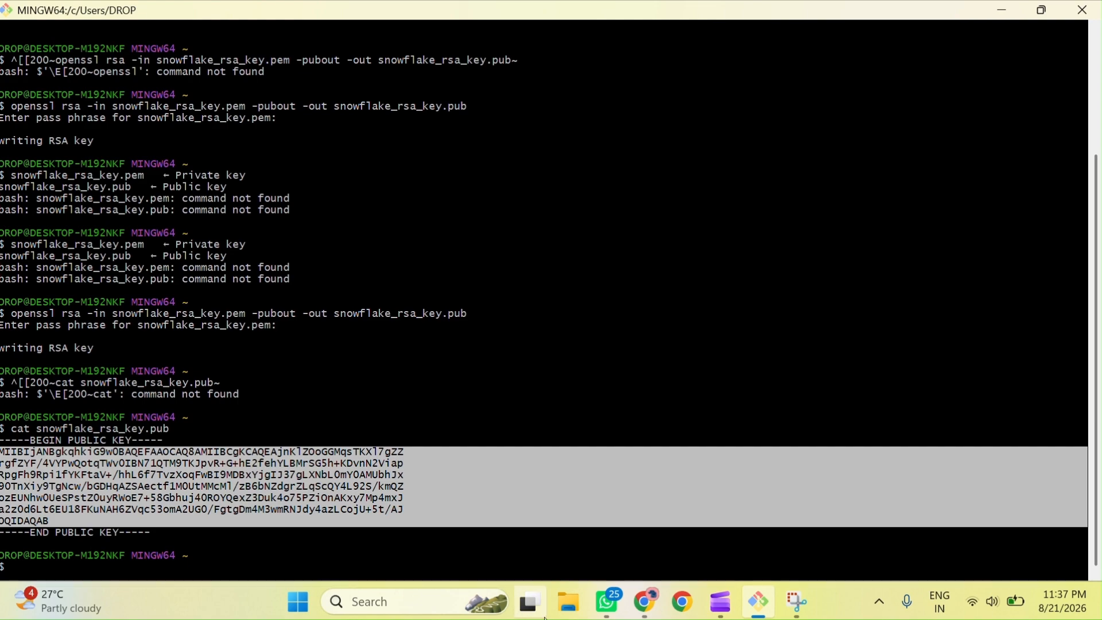
Step: Open Notepad and paste the copied RSA public key into a new tab, then minimise it
{"action": "left_click", "coordinate": [423, 603]}
{"action": "type", "text": "notr"}
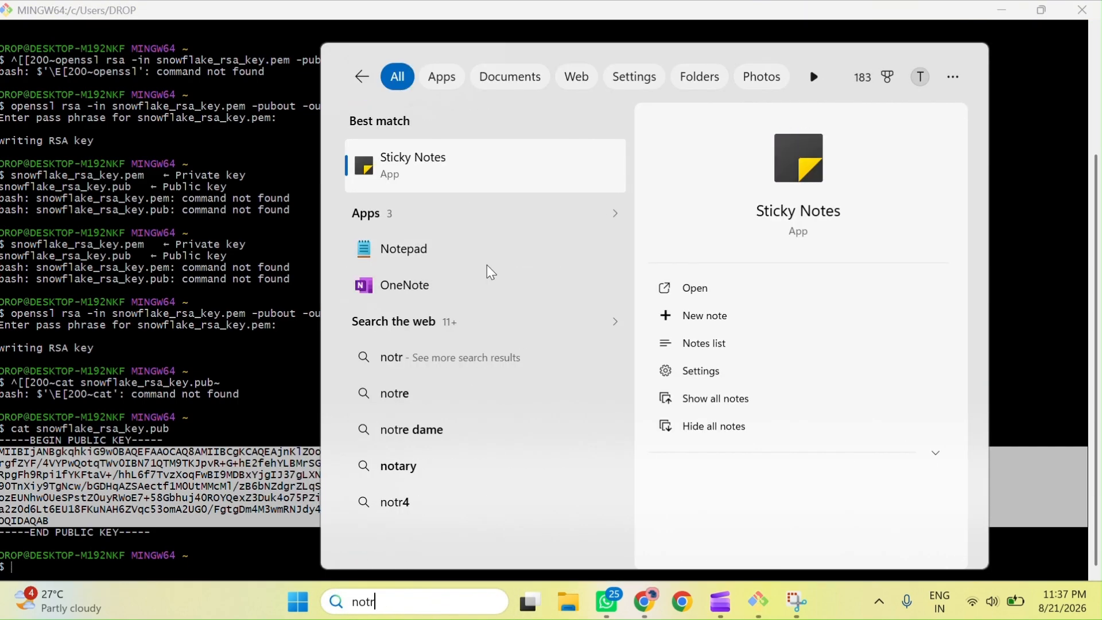
{"action": "key", "text": "BackSpace"}
{"action": "type", "text": "e"}
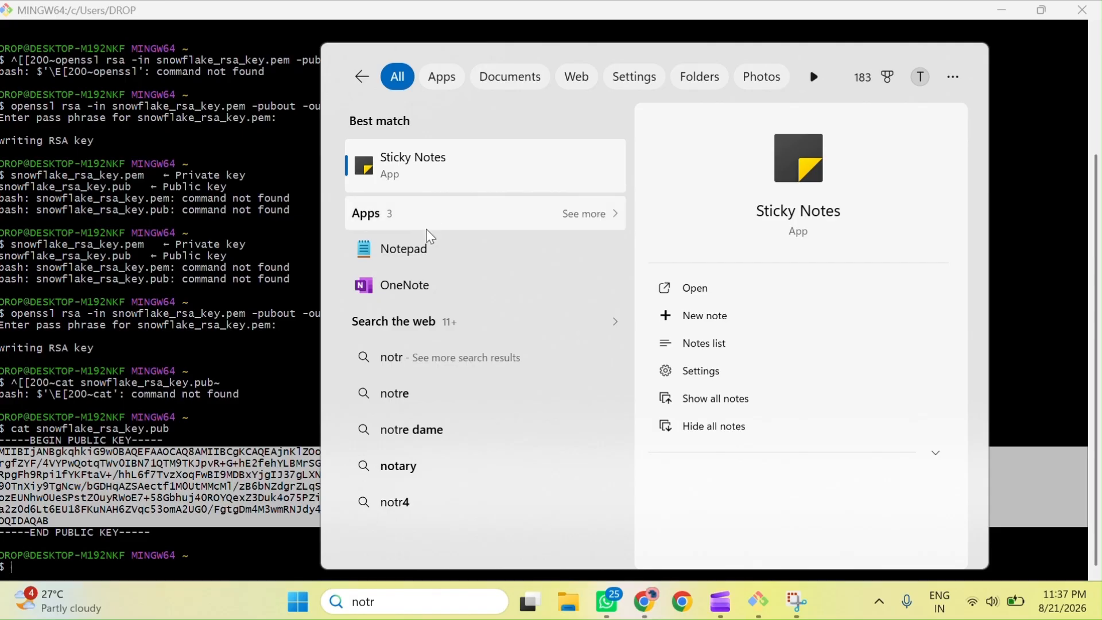
{"action": "left_click", "coordinate": [492, 249]}
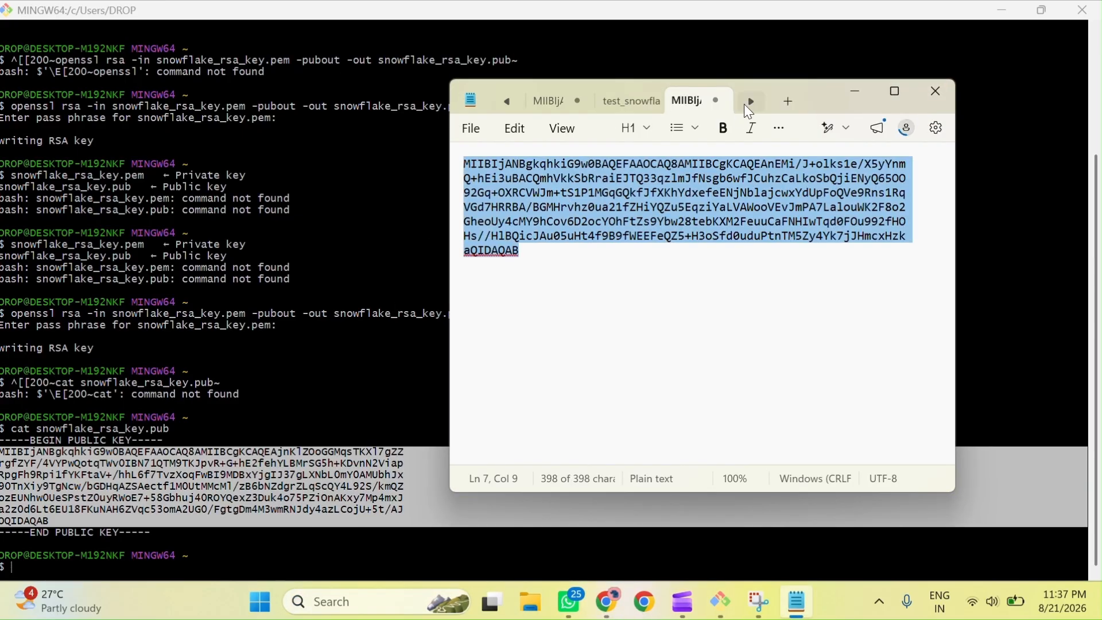
{"action": "left_click", "coordinate": [788, 102]}
{"action": "type", "text": "MIIBIjANBgkqhkiG9w0BAQEFAAOCAQ8AMIIBCgKCAQEAjnKlZOoGGMqsTKXl7gZZ rgfZYF/4VYPwQotqTWv0IBN71QTM9TKJpvR+G+hE2fehYLBMrSG5h+KDvnN2Viap RpgFh9Rpi1fYKFtaV+/hhL6f7TvzXoqFwBI9MDBxYjgIJ37gLXNbL0mY0AMUbhJx 90TnXiy9TgNcw/bGDHqAZSAectf1M0UtMMcMl/zB6bNZdgrZLqScQY4L92S/kmQZ ozEUNhw0UeSPstZ0uyRWoE7+58Gbhuj40ROYQexZ3Duk4o75PZiOnAKxy7Mp4mxJ a2z0d6Lt6EU18FKuNAH6ZVqc53omA2UG0/FgtgDm4M3wmRNJdy4azLCojU+5t/AJ OQIDAQAB"}
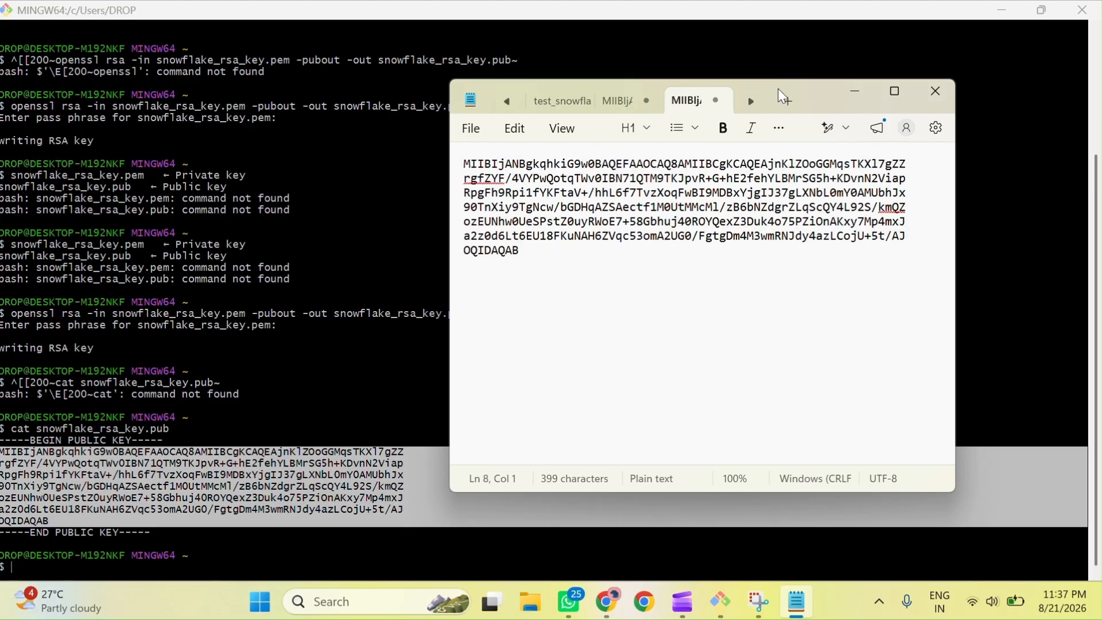
{"action": "left_click", "coordinate": [855, 92]}
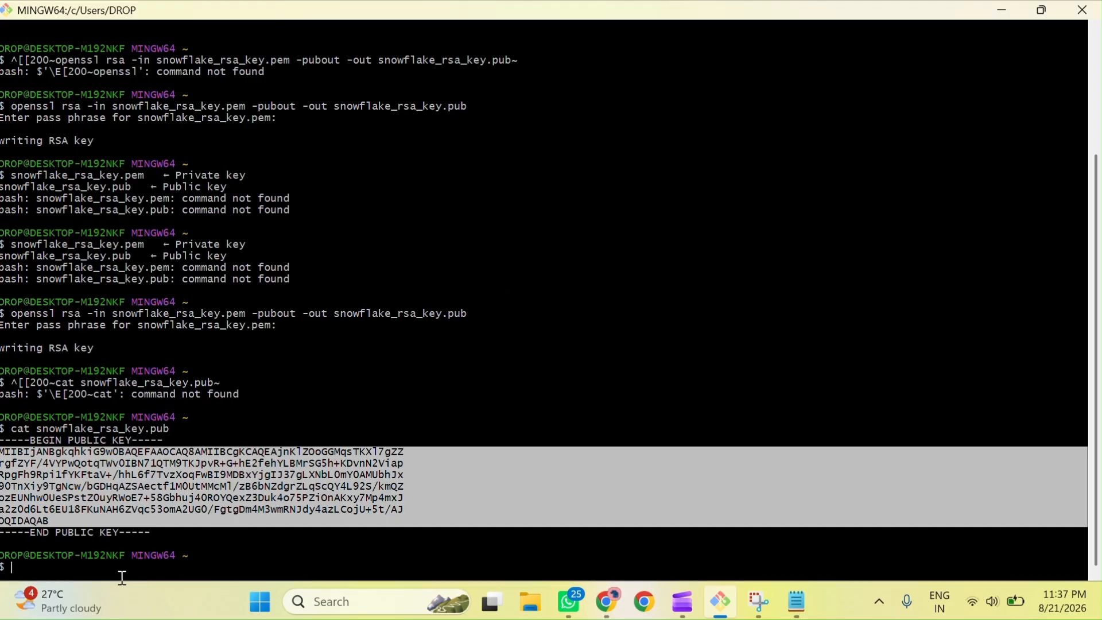
Step: Review the public and private key output in the Git Bash terminal, then return to the Edit transfer page
{"action": "left_click", "coordinate": [137, 567]}
{"action": "left_click", "coordinate": [797, 602]}
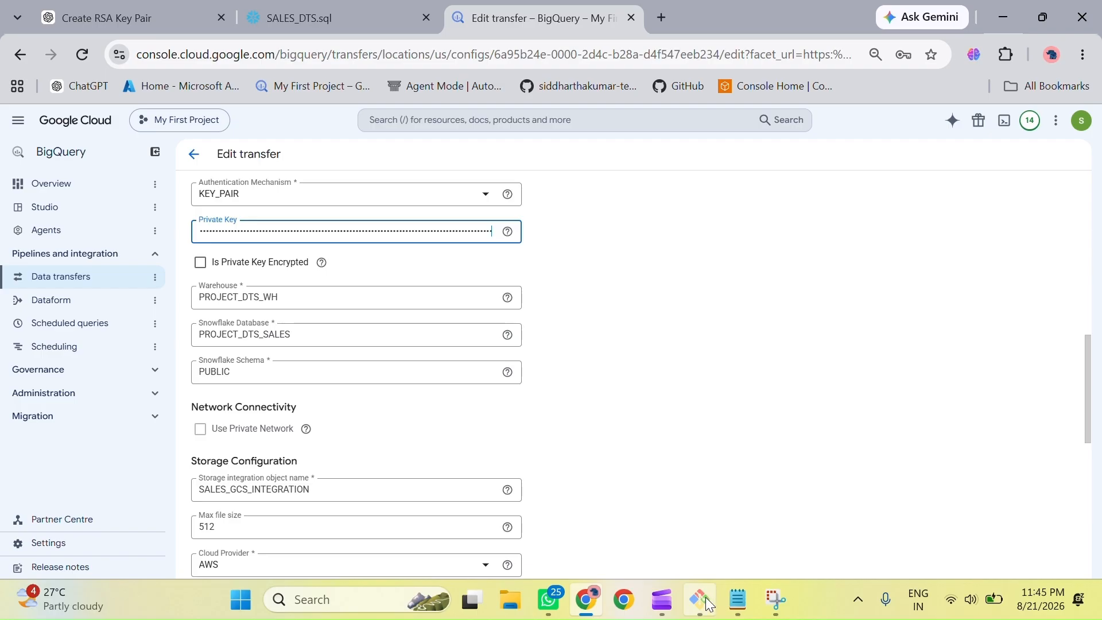
{"action": "left_click", "coordinate": [708, 602]}
{"action": "scroll", "coordinate": [505, 290], "scroll_direction": "up", "scroll_amount": 5}
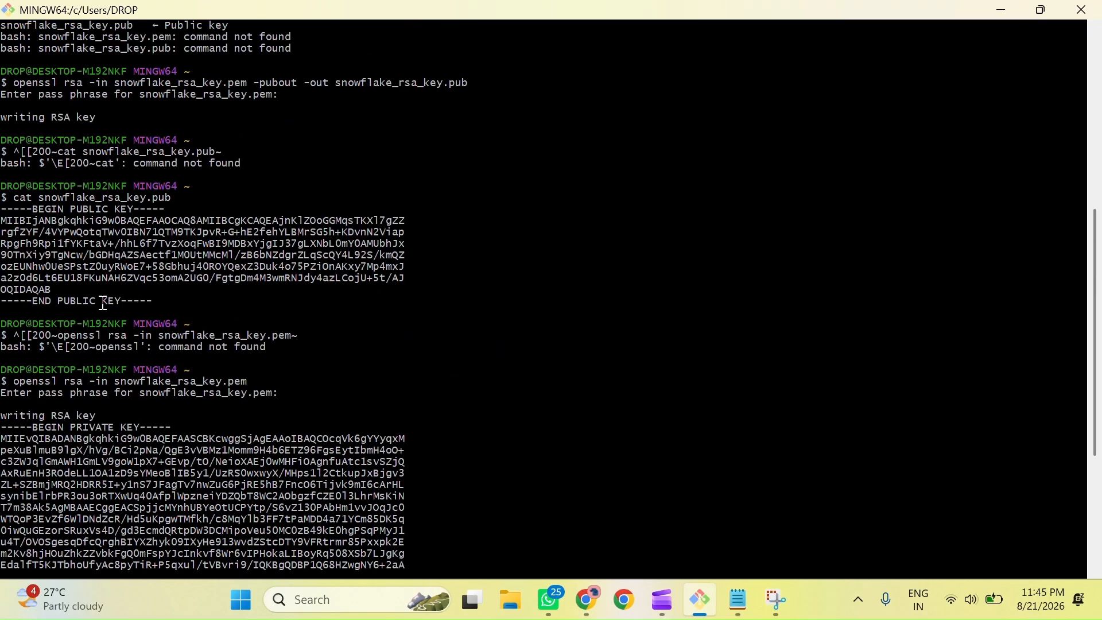
{"action": "key", "text": "alt+Tab"}
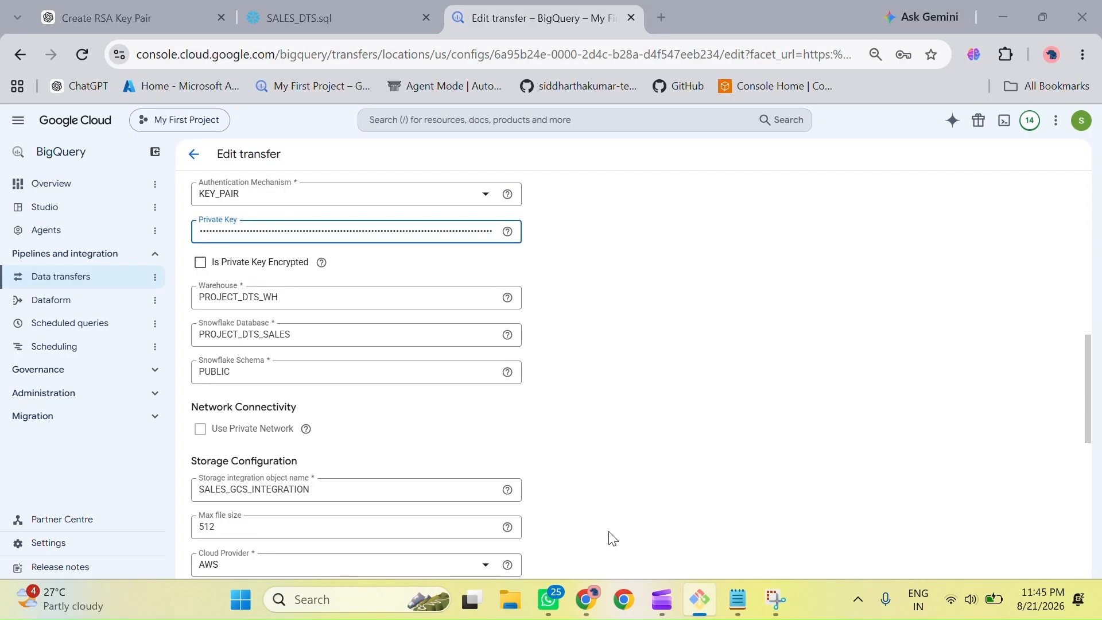
Step: In Snowflake's SALES_DTS.sql, join the first three lines of the RSA_PUBLIC_KEY value in the ALTER USER statement
{"action": "left_click", "coordinate": [298, 22]}
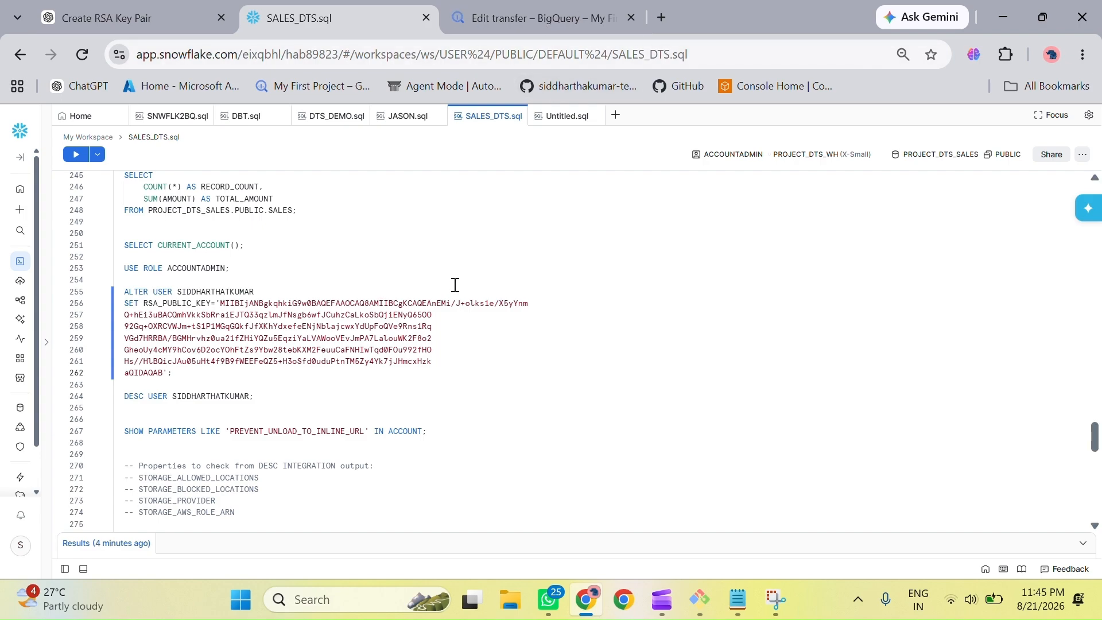
{"action": "left_click", "coordinate": [124, 315]}
{"action": "key", "text": "BackSpace"}
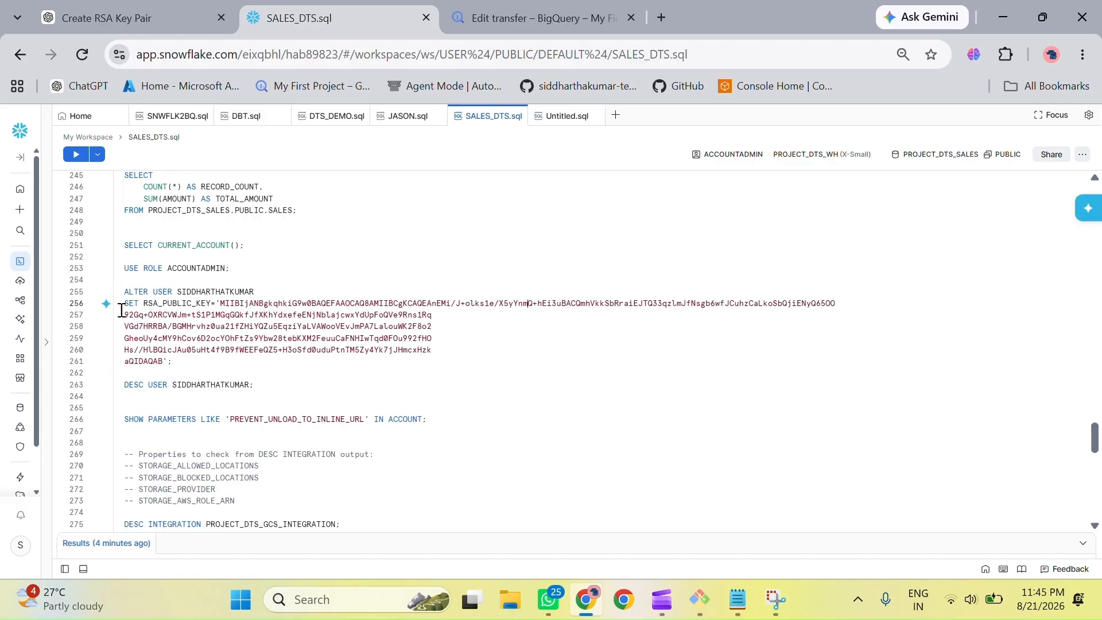
{"action": "left_click", "coordinate": [125, 313]}
{"action": "key", "text": "BackSpace"}
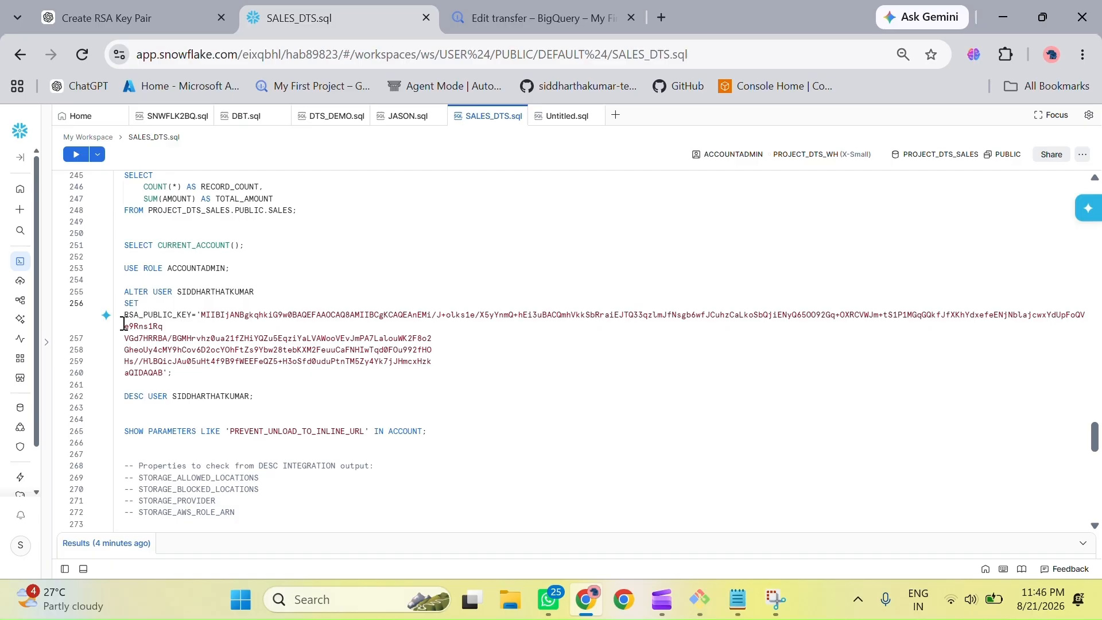
Step: Join the next three lines of the public key onto the same line, leaving only the short last line separate
{"action": "key", "text": "BackSpace"}
{"action": "key", "text": "ctrl+z"}
{"action": "left_click", "coordinate": [189, 328]}
{"action": "key", "text": "Down"}
{"action": "key", "text": "BackSpace"}
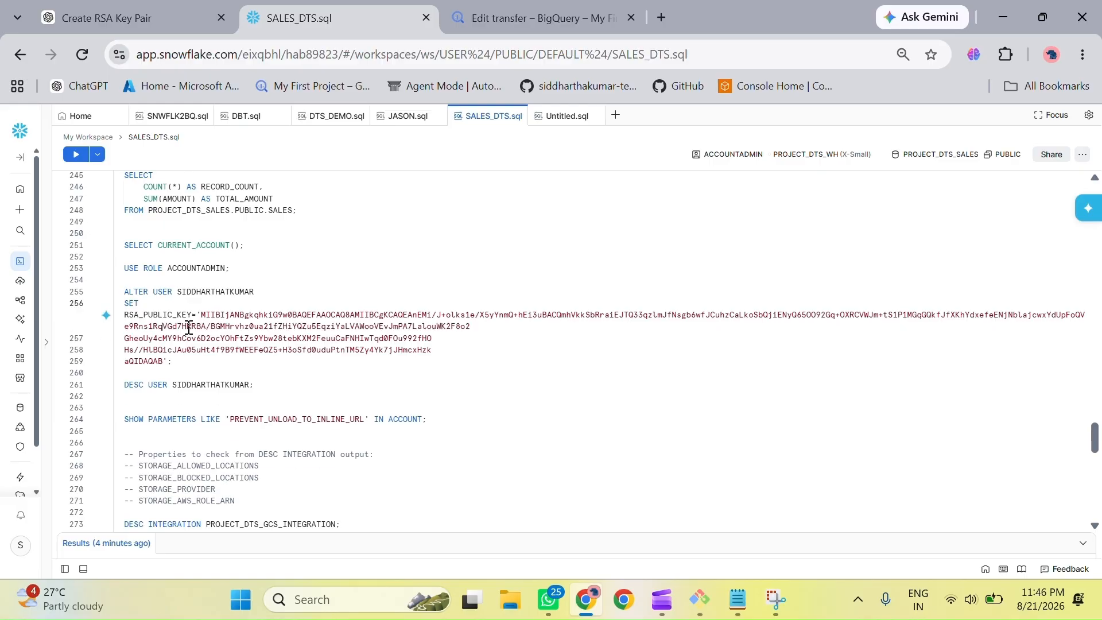
{"action": "left_click", "coordinate": [124, 340]}
{"action": "key", "text": "BackSpace"}
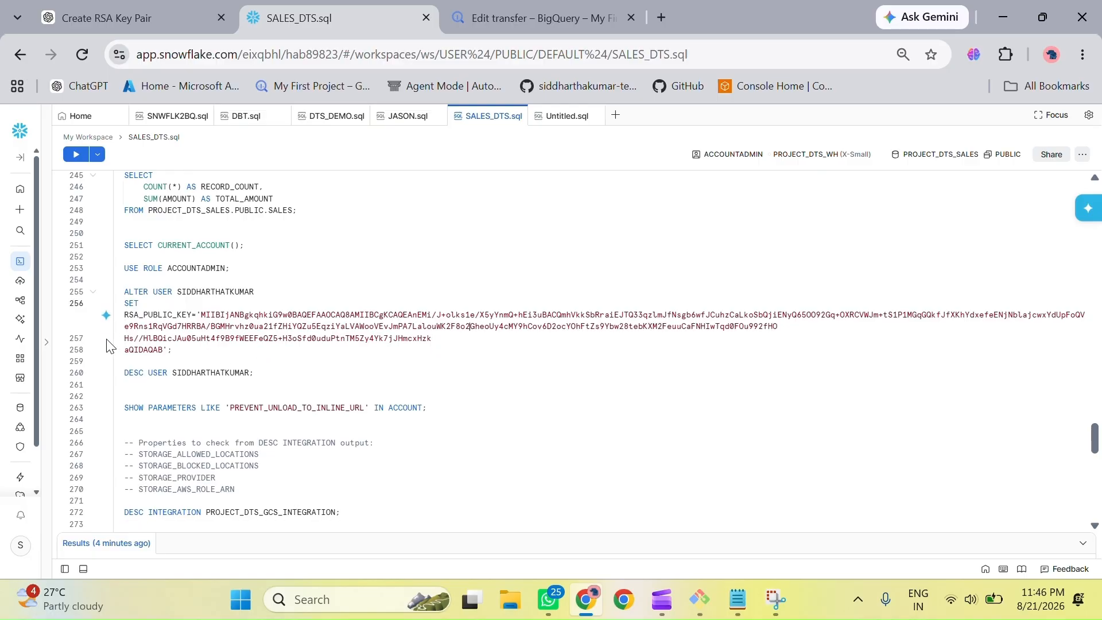
{"action": "left_click", "coordinate": [126, 338]}
{"action": "key", "text": "BackSpace"}
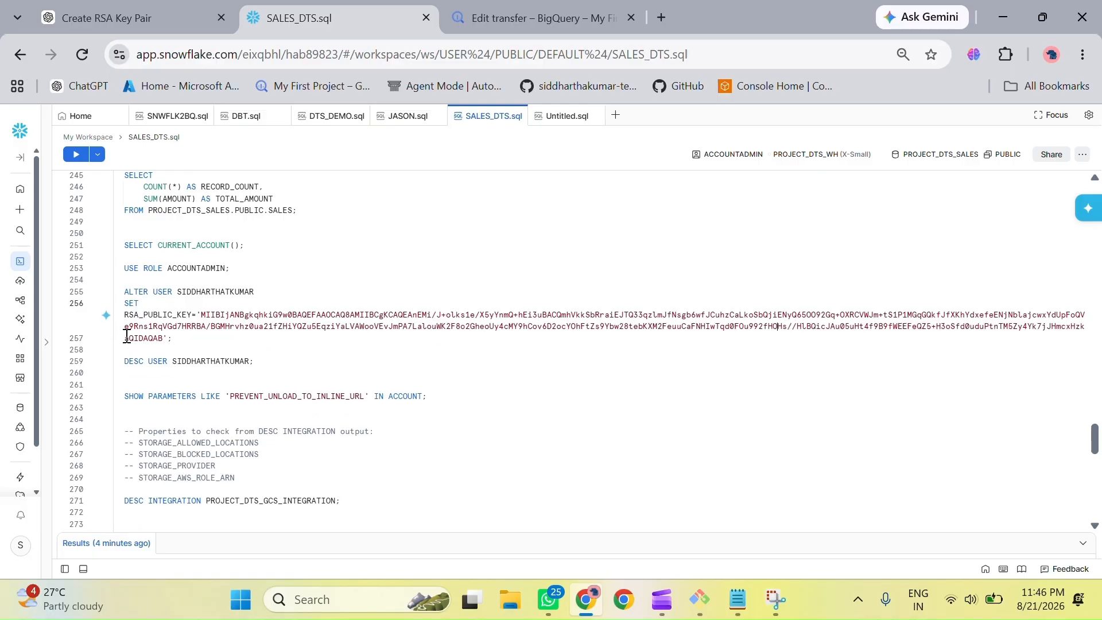
Step: Run only the ALTER USER statement that sets RSA_PUBLIC_KEY and view its result, then collapse the results
{"action": "left_click", "coordinate": [126, 340]}
{"action": "left_click_drag", "start_coordinate": [124, 291], "coordinate": [254, 340]}
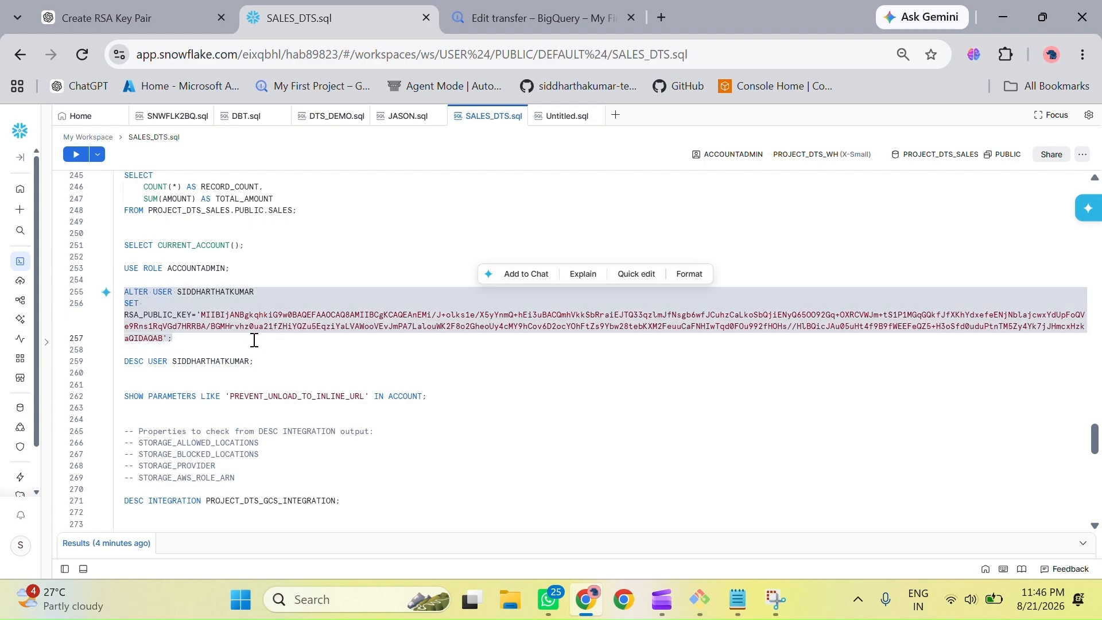
{"action": "left_click", "coordinate": [76, 152]}
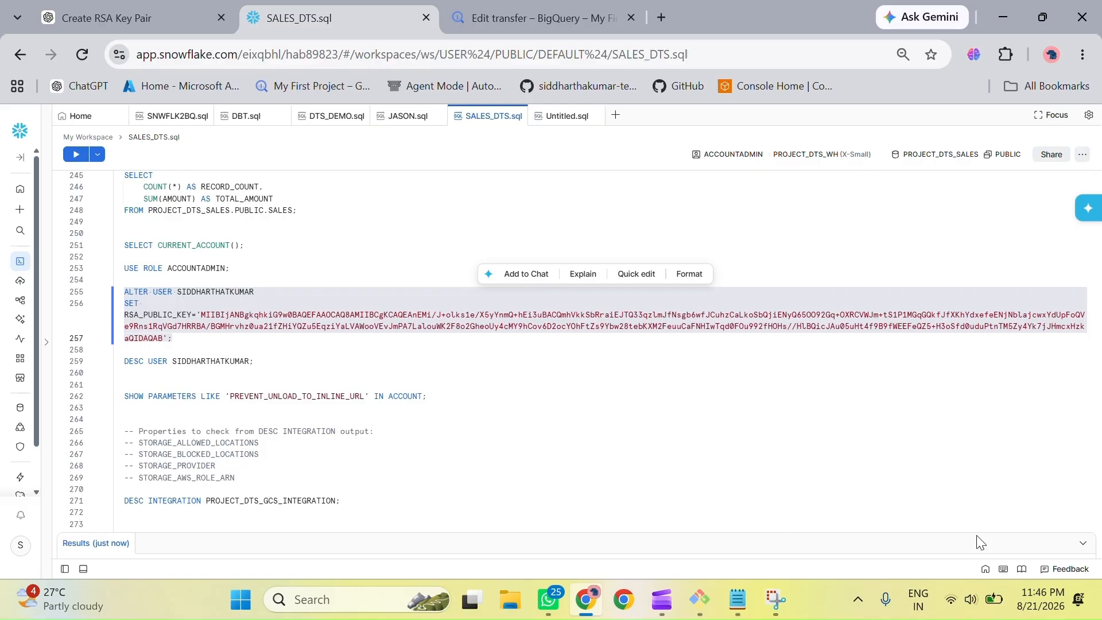
{"action": "left_click", "coordinate": [1083, 544]}
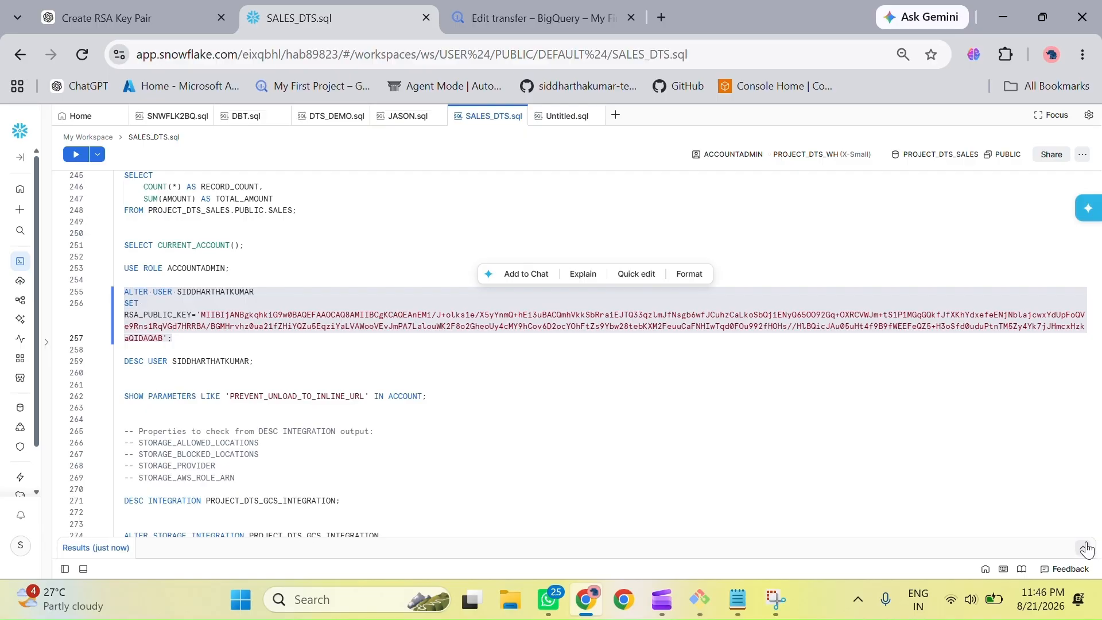
{"action": "left_click", "coordinate": [1084, 550]}
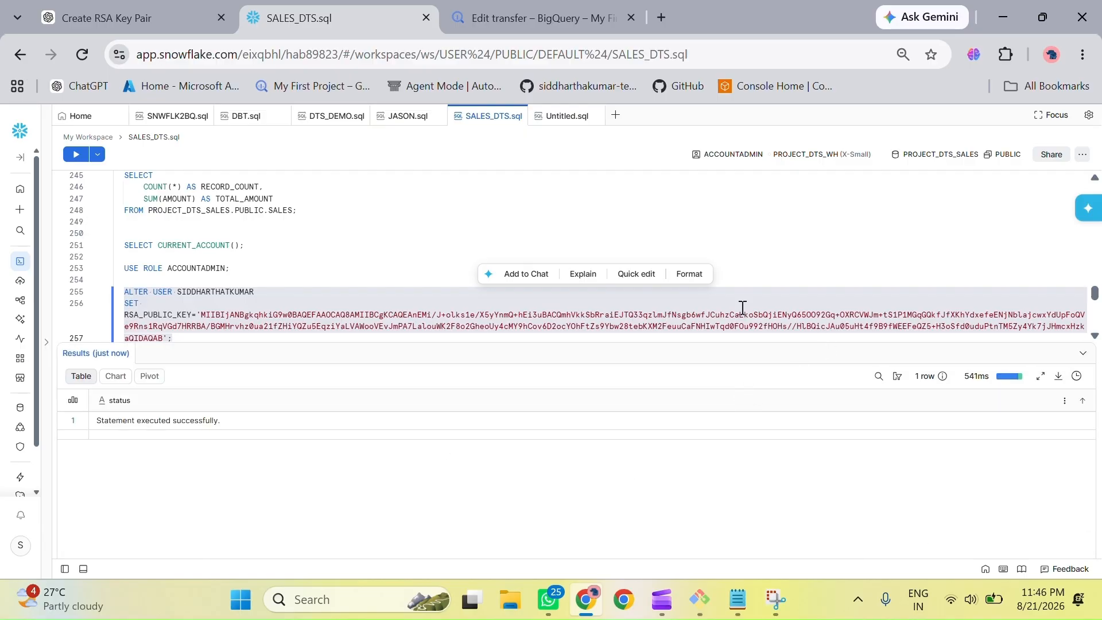
{"action": "left_click", "coordinate": [1083, 353]}
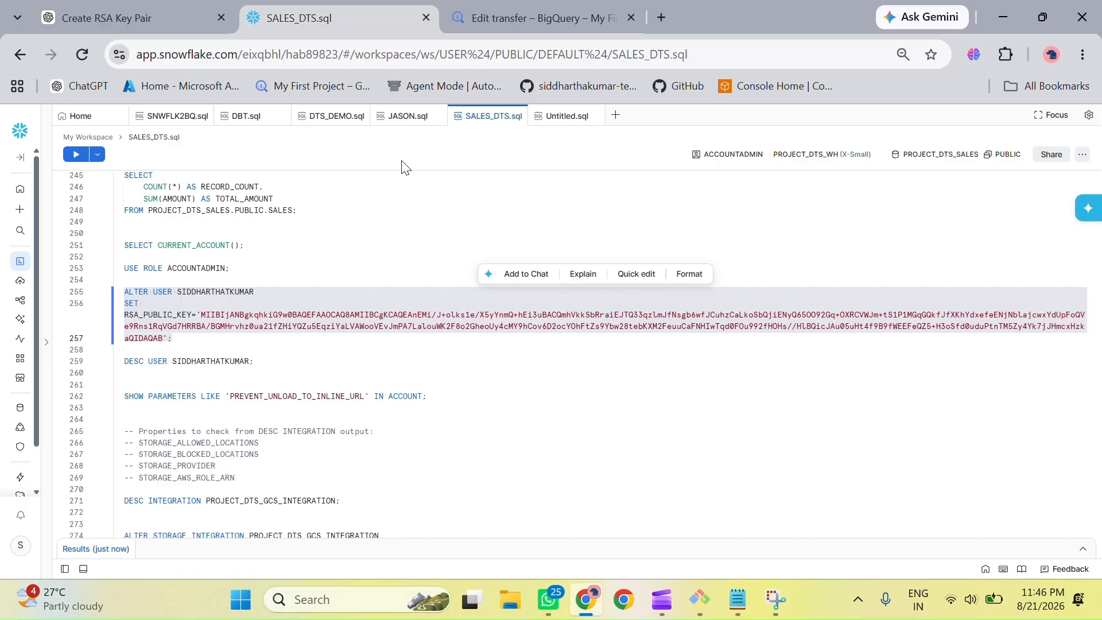
Step: Switch to the Git Bash terminal and examine the private key printed by openssl rsa
{"action": "key", "text": "alt+Tab"}
{"action": "scroll", "coordinate": [171, 453], "scroll_direction": "down", "scroll_amount": 6}
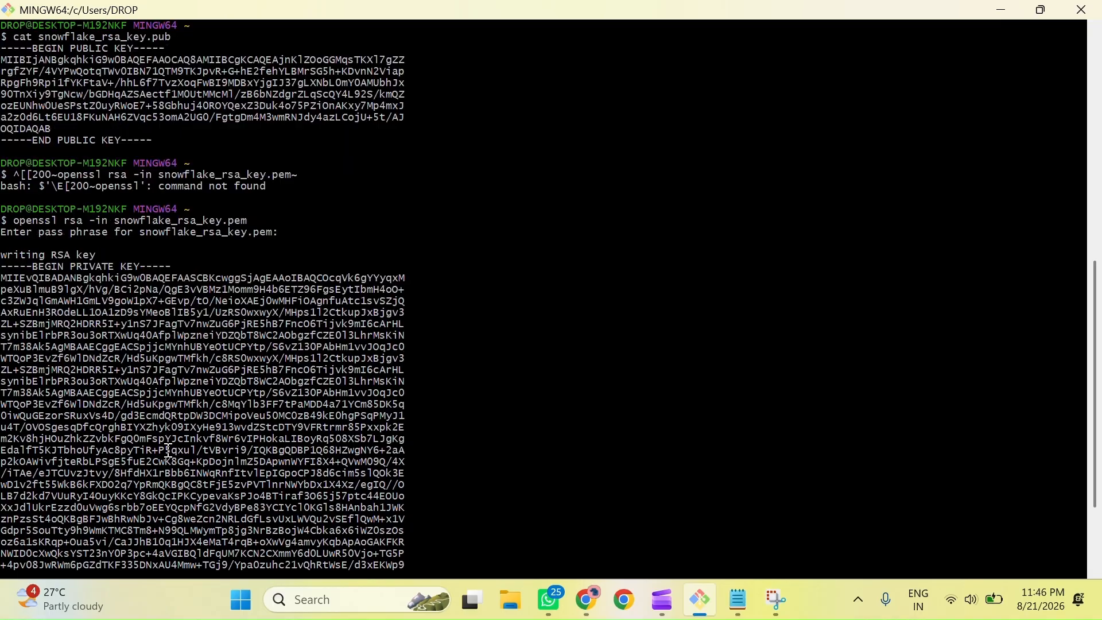
{"action": "key", "text": "alt+Tab"}
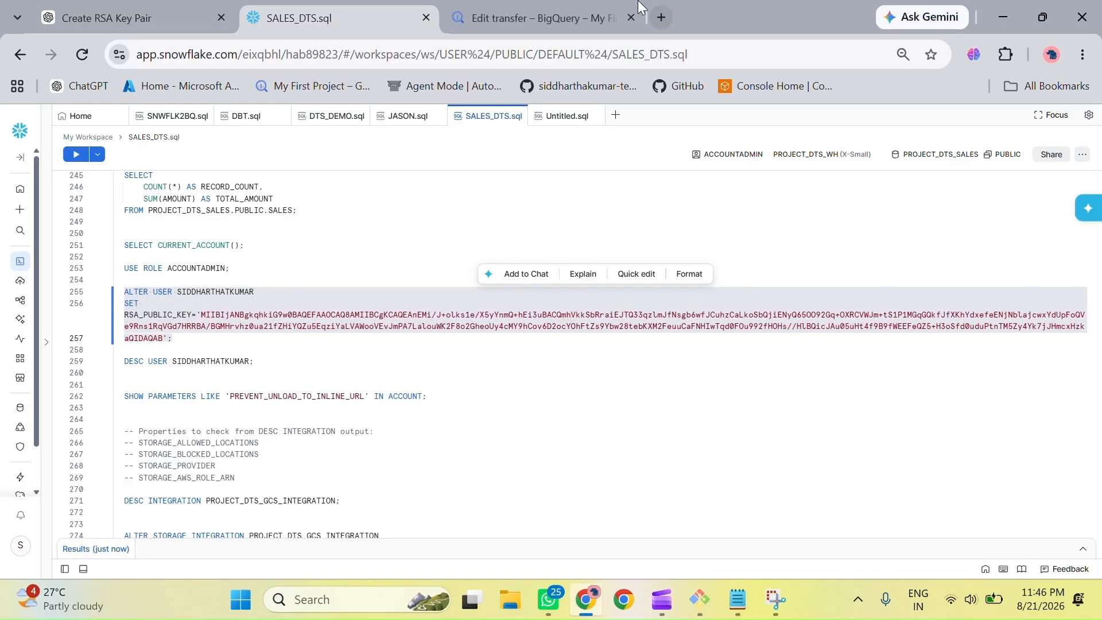
Step: Switch to BigQuery's Edit transfer page and save the Snowflake transfer configuration with KEY_PAIR authentication
{"action": "left_click", "coordinate": [495, 13]}
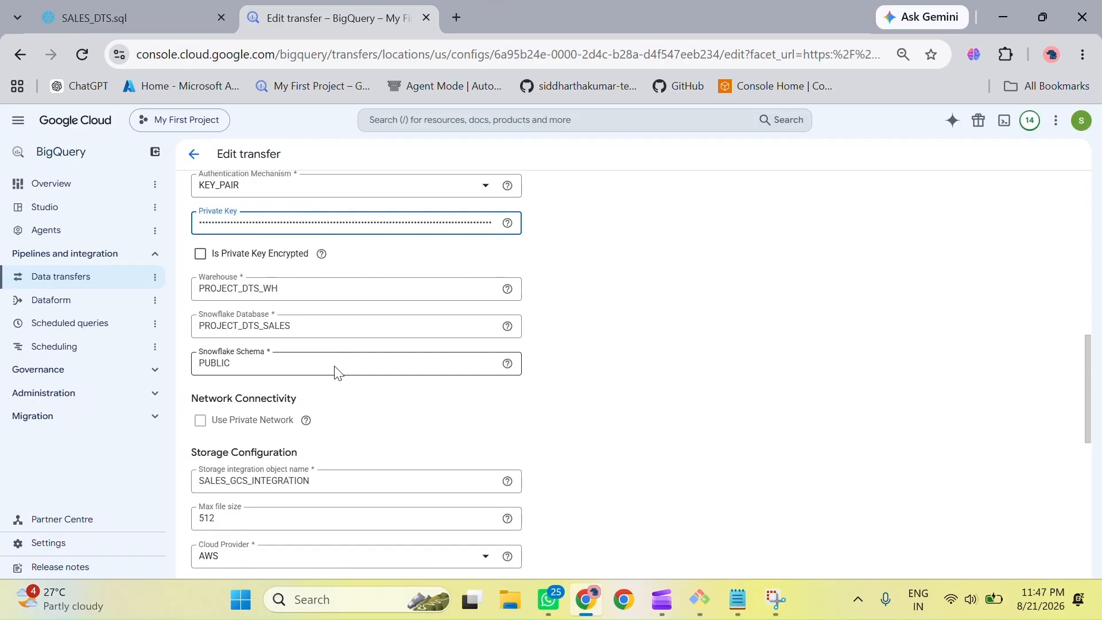
{"action": "scroll", "coordinate": [337, 374], "scroll_direction": "down", "scroll_amount": 8}
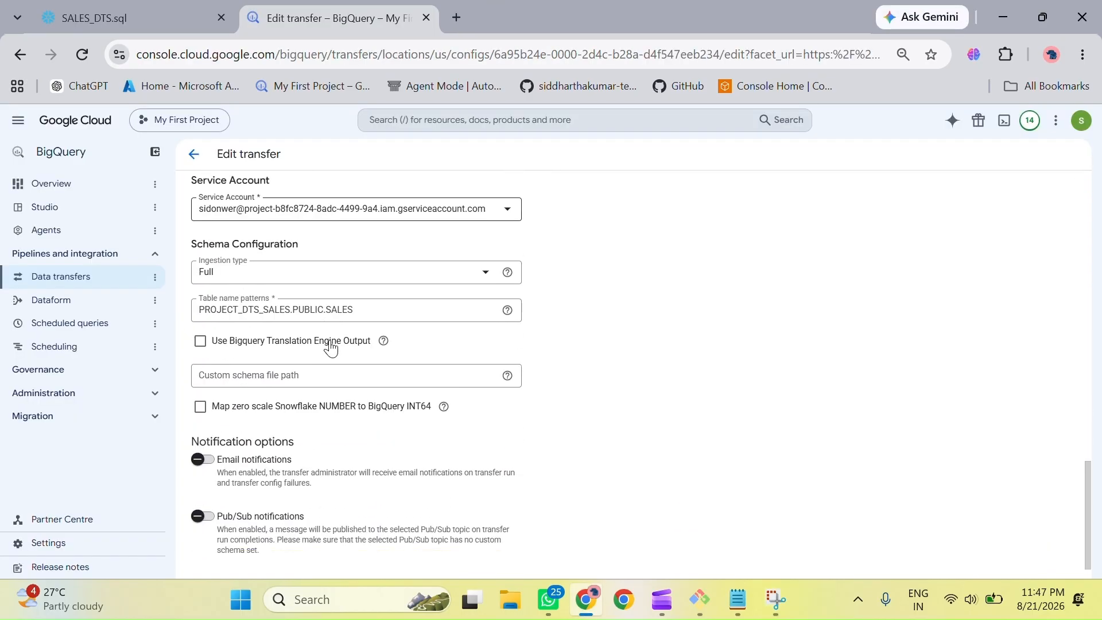
{"action": "scroll", "coordinate": [331, 347], "scroll_direction": "down", "scroll_amount": 1}
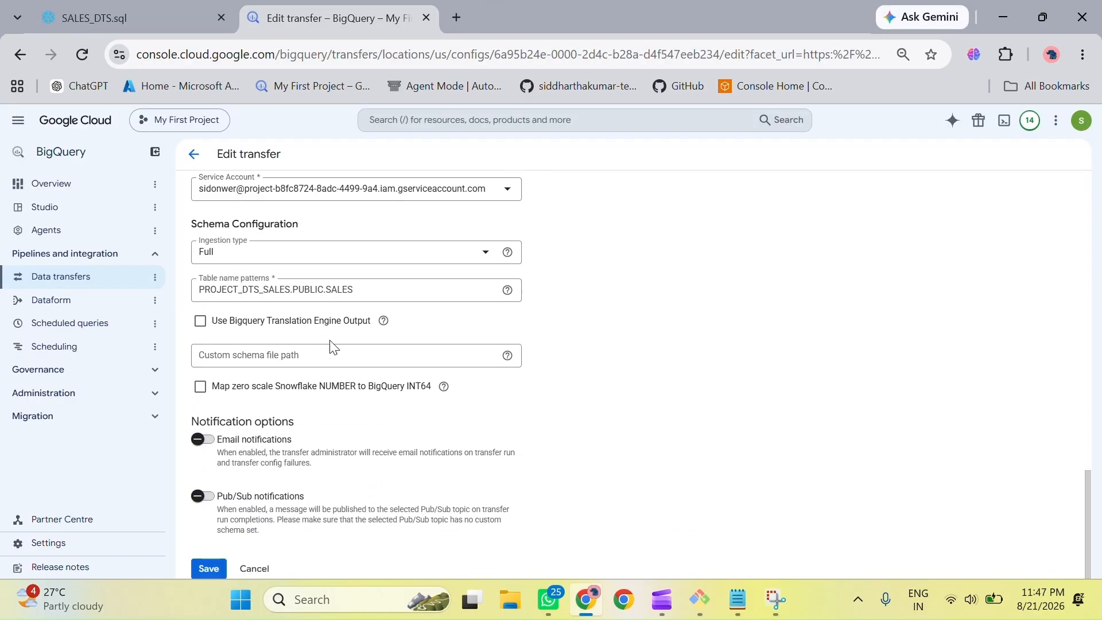
{"action": "left_click", "coordinate": [208, 571]}
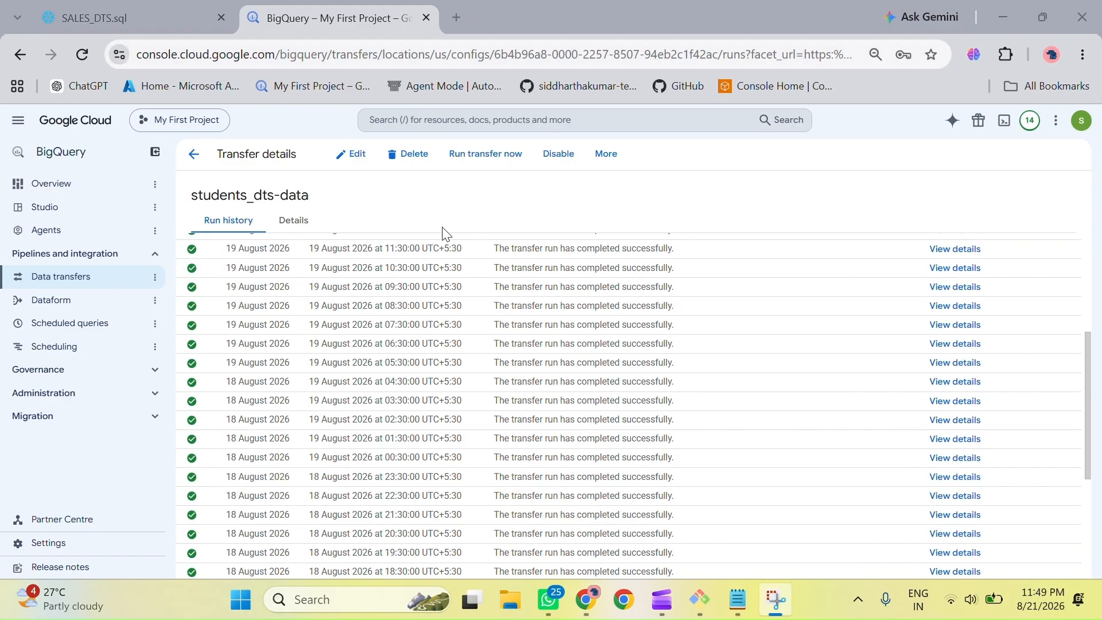
Step: Request a one-time run of the students_dts-data transfer and look through its run history
{"action": "left_click", "coordinate": [485, 153]}
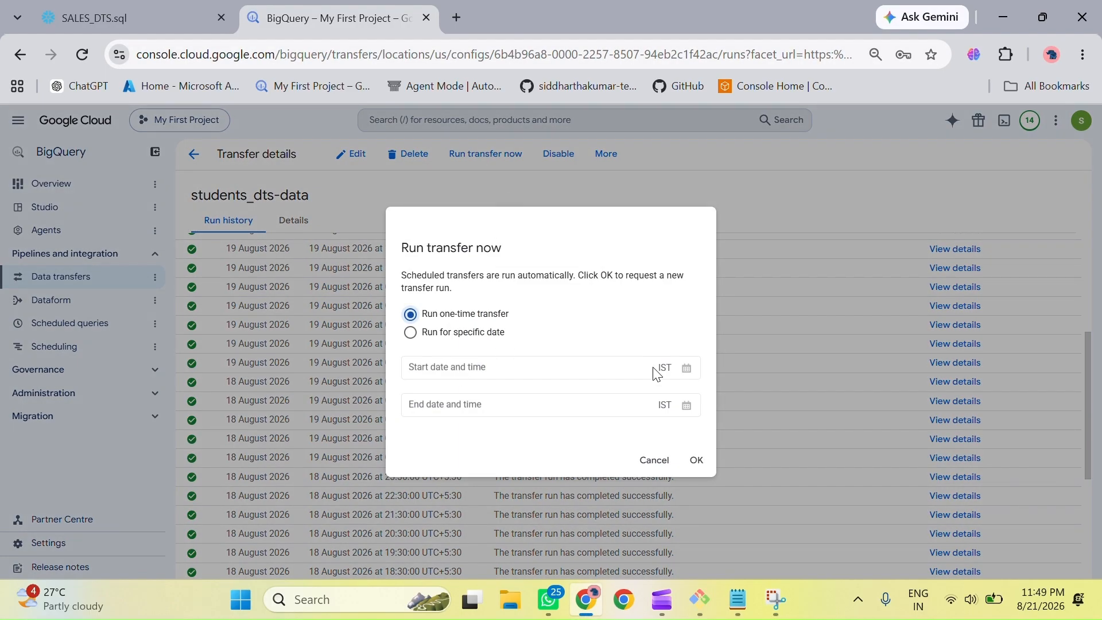
{"action": "left_click", "coordinate": [697, 461]}
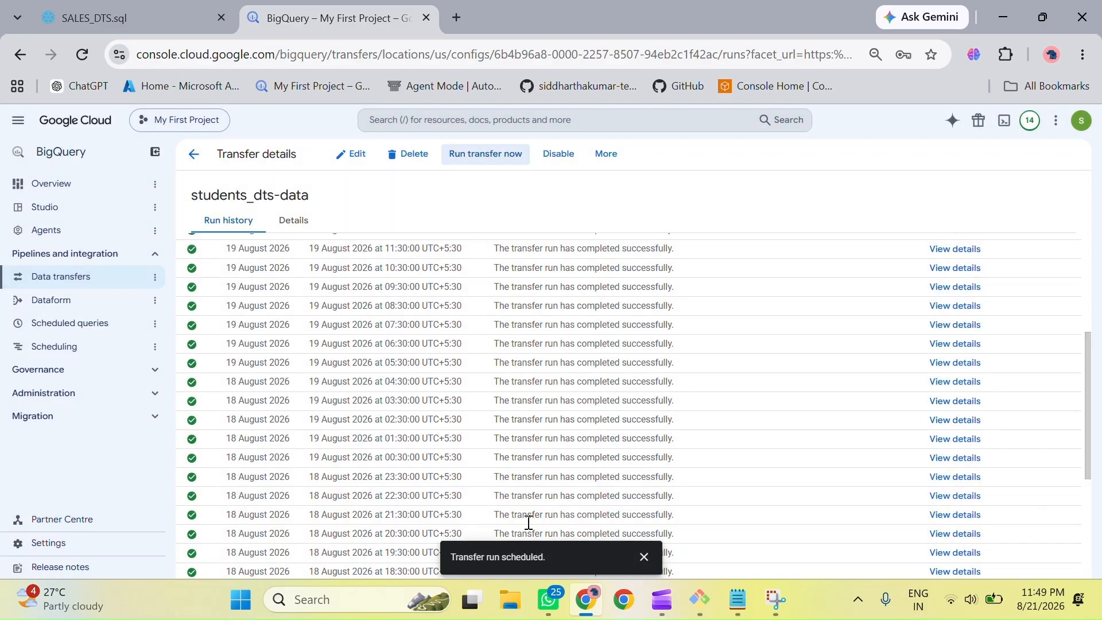
{"action": "left_click", "coordinate": [641, 560]}
{"action": "scroll", "coordinate": [459, 476], "scroll_direction": "down", "scroll_amount": 2}
{"action": "scroll", "coordinate": [460, 475], "scroll_direction": "down", "scroll_amount": 2}
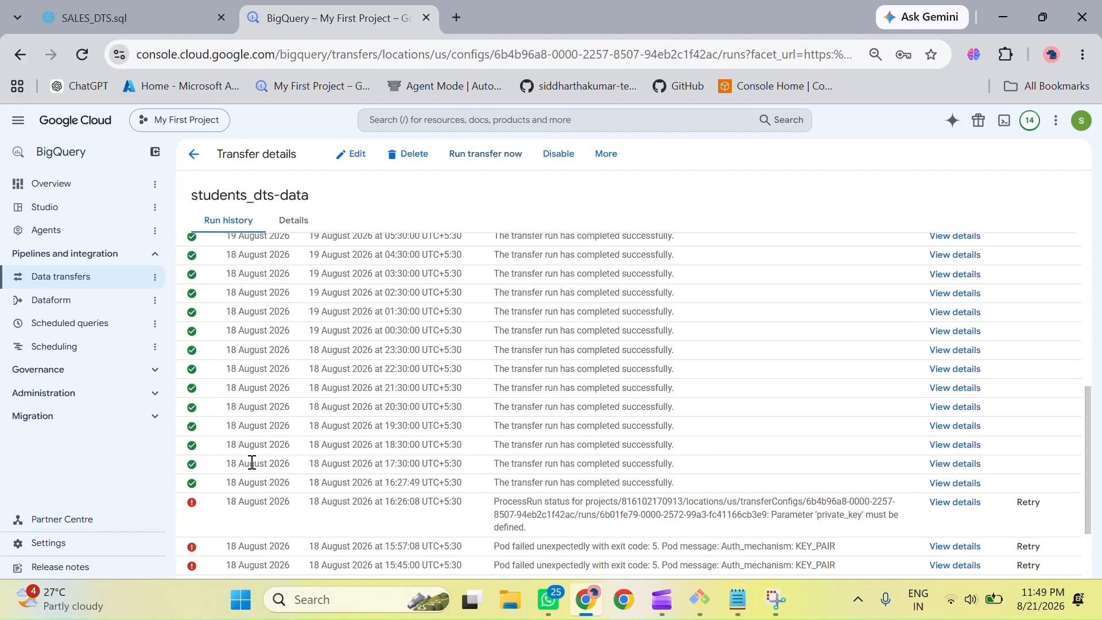
{"action": "scroll", "coordinate": [236, 367], "scroll_direction": "up", "scroll_amount": 2}
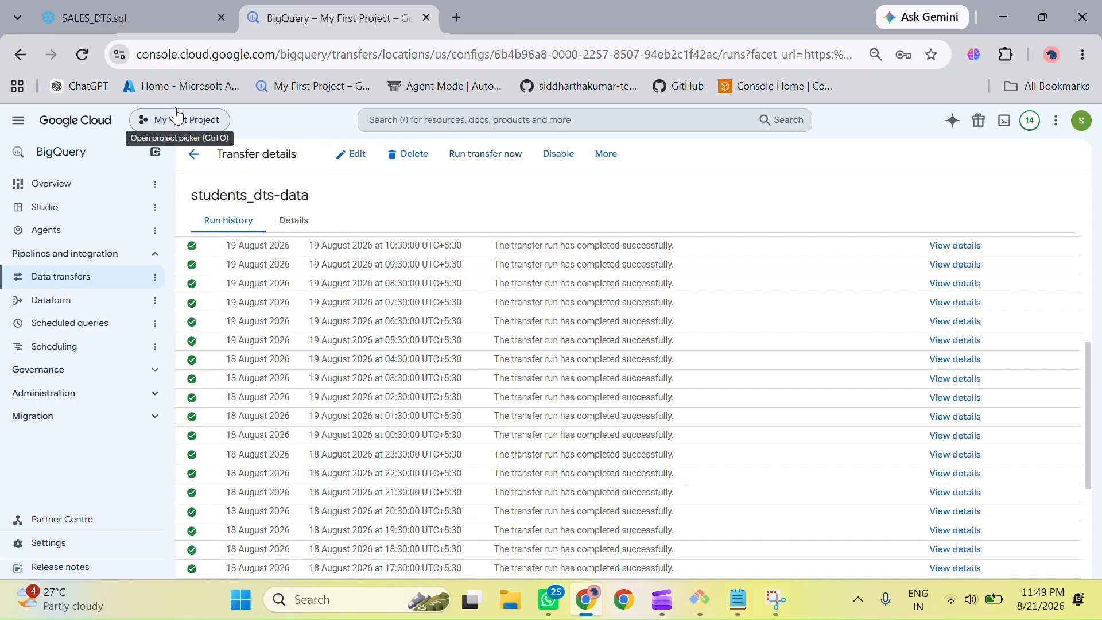
Step: Open the SALES table in Alpha_dataset from BigQuery Studio and start a new query on it
{"action": "left_click", "coordinate": [68, 157]}
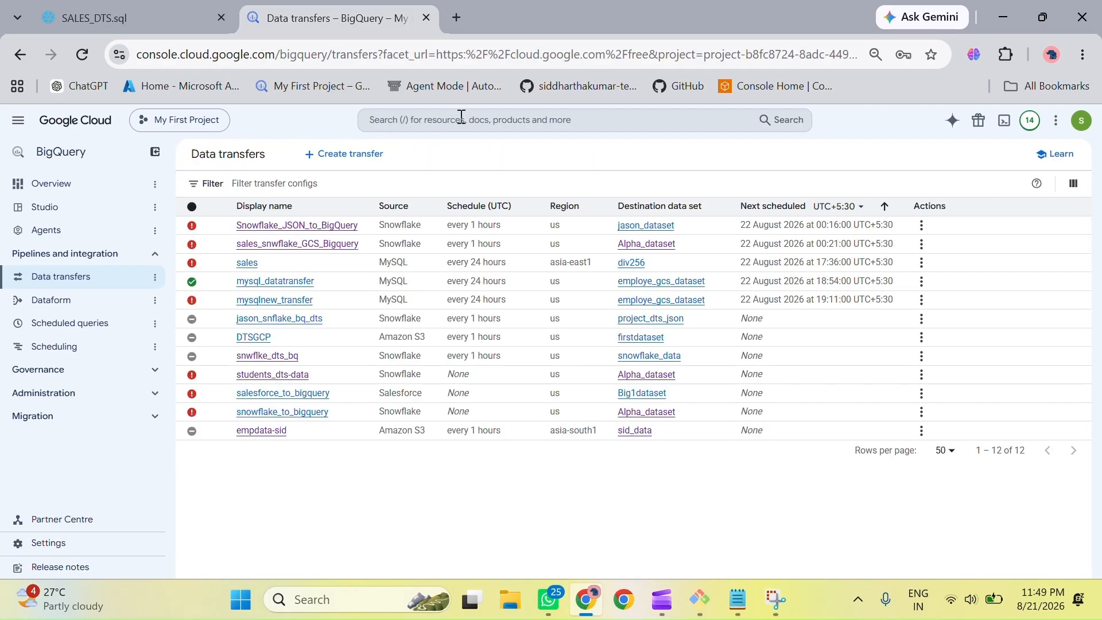
{"action": "left_click", "coordinate": [462, 117]}
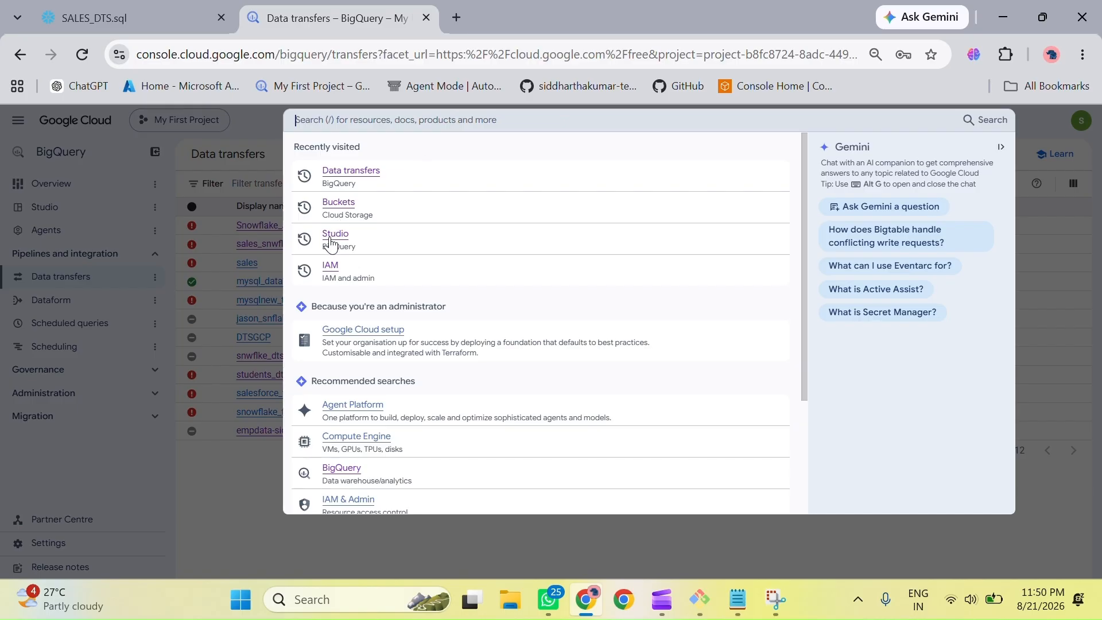
{"action": "left_click", "coordinate": [341, 470]}
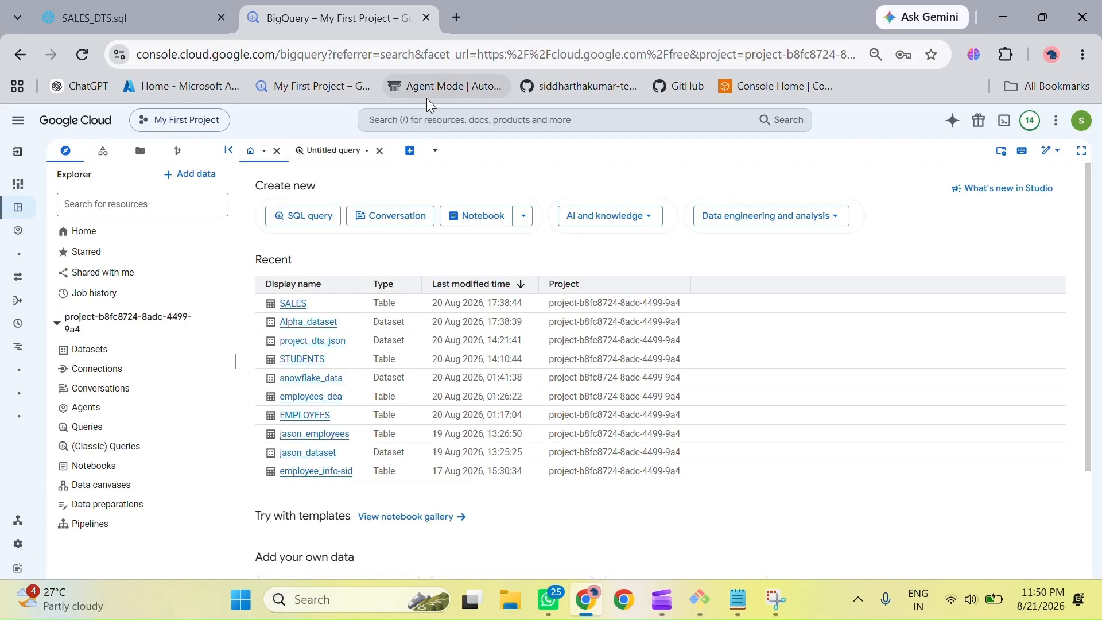
{"action": "left_click", "coordinate": [309, 322]}
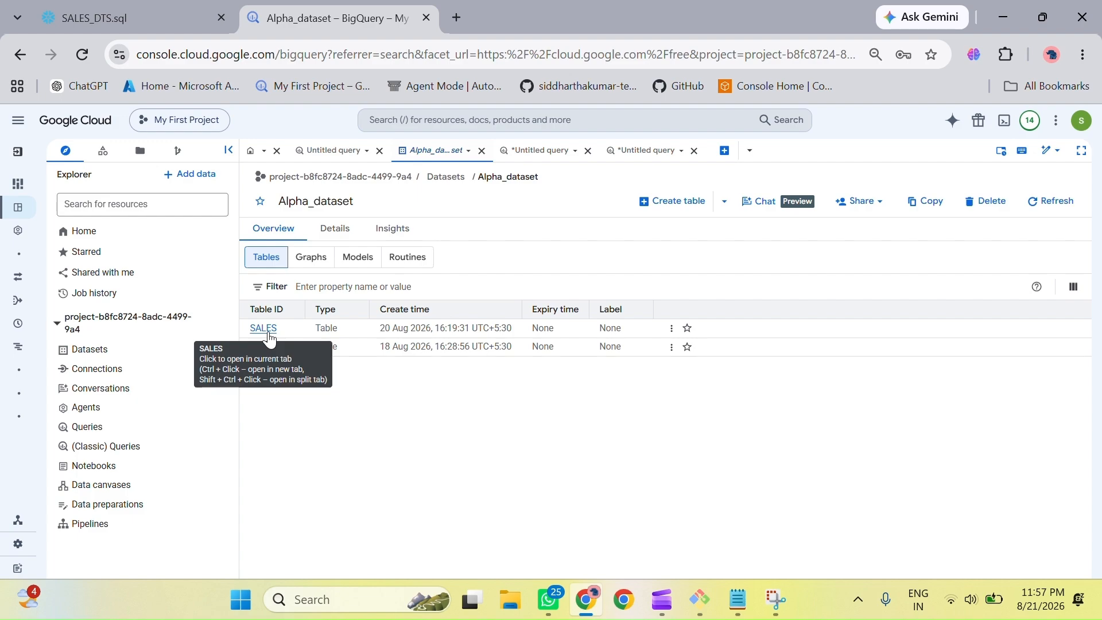
{"action": "left_click", "coordinate": [265, 330]}
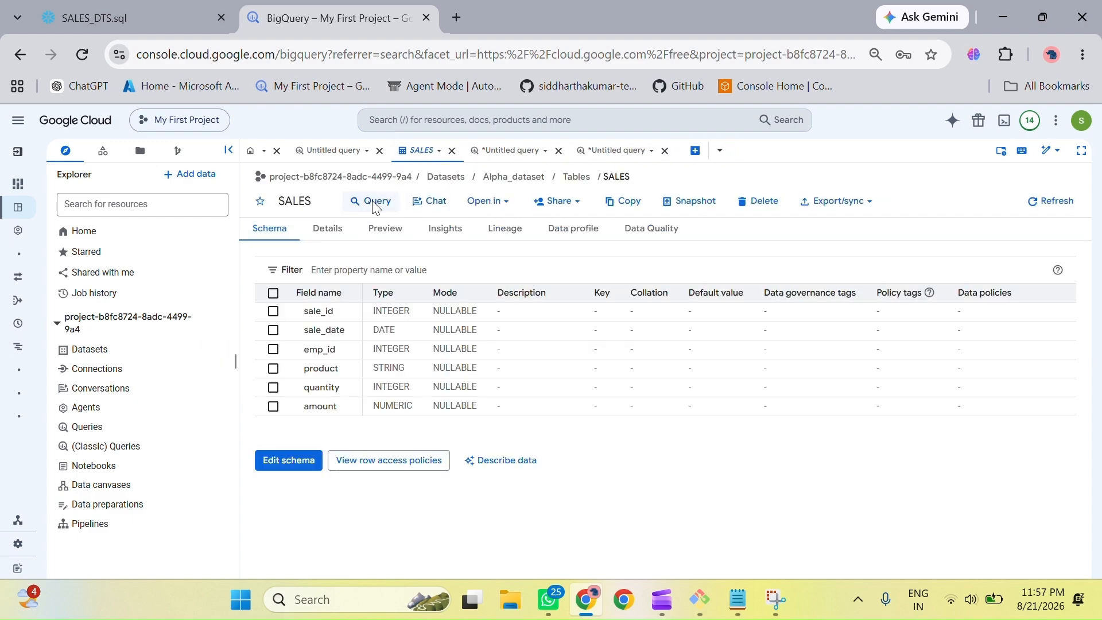
{"action": "left_click", "coordinate": [372, 202]}
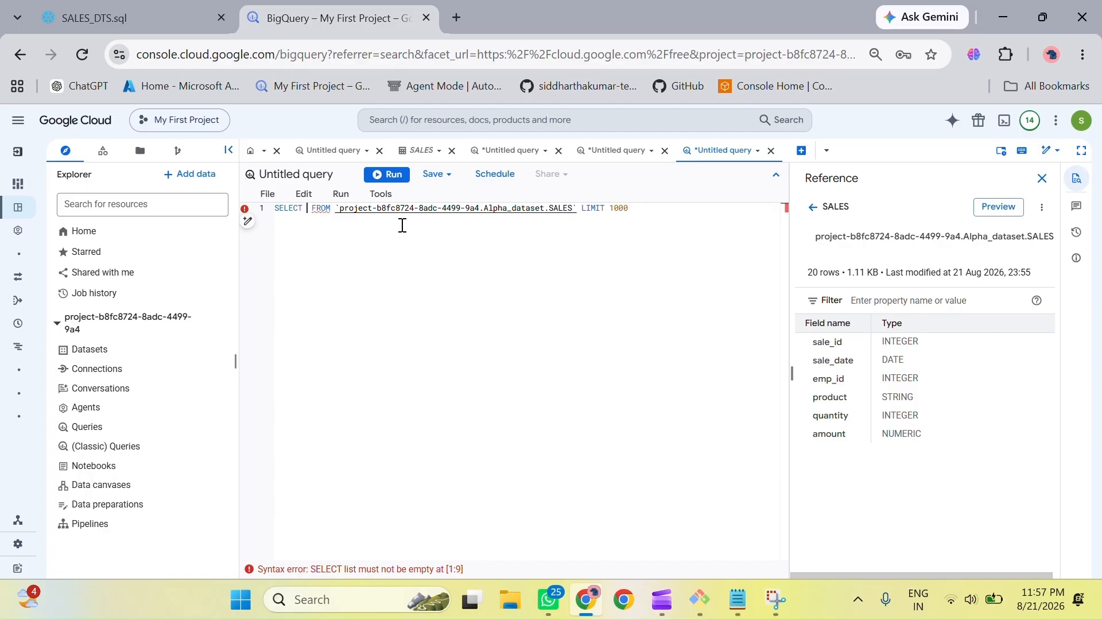
Step: Complete the query to select all columns (*) from Alpha_dataset.SALES, run it, and look through the returned rows in a widened results area
{"action": "type", "text": "*"}
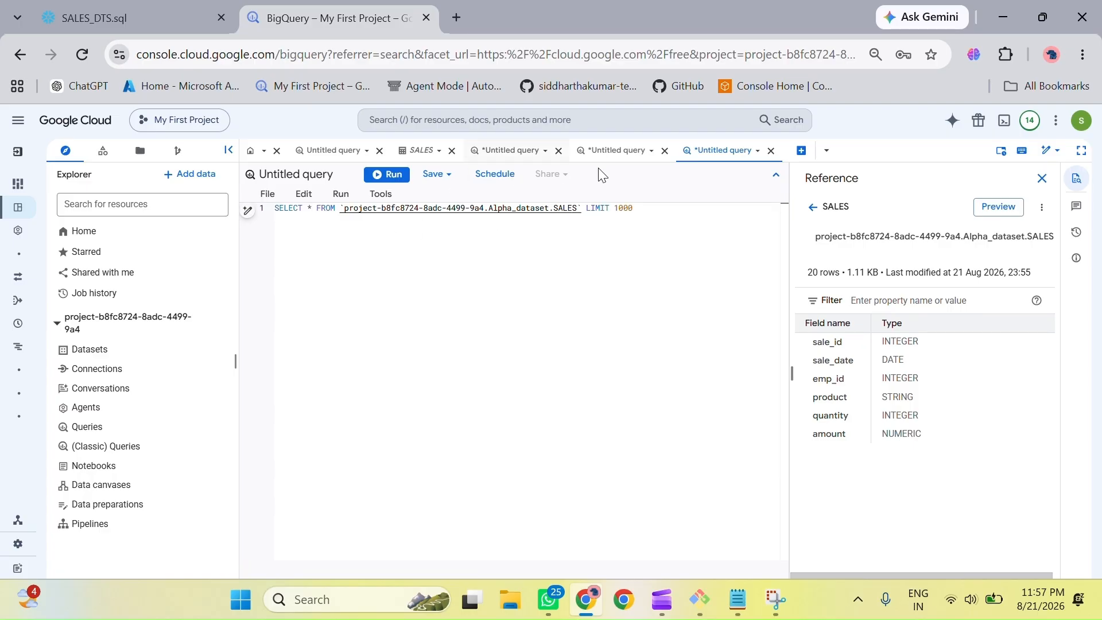
{"action": "left_click", "coordinate": [651, 214]}
{"action": "left_click", "coordinate": [379, 175]}
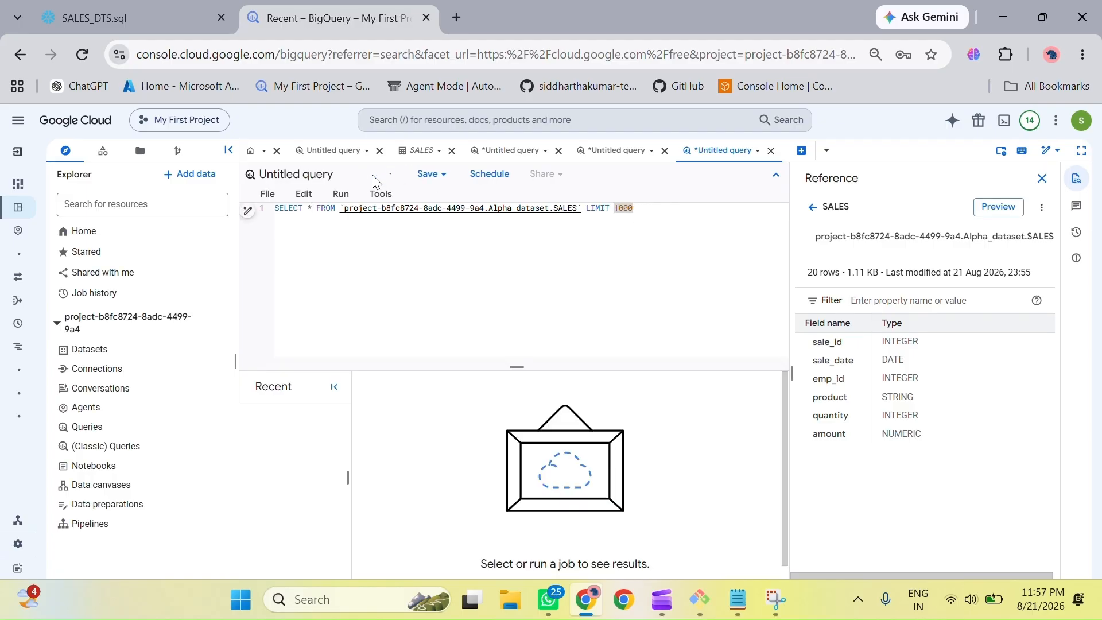
{"action": "left_click_drag", "start_coordinate": [347, 474], "coordinate": [234, 473]}
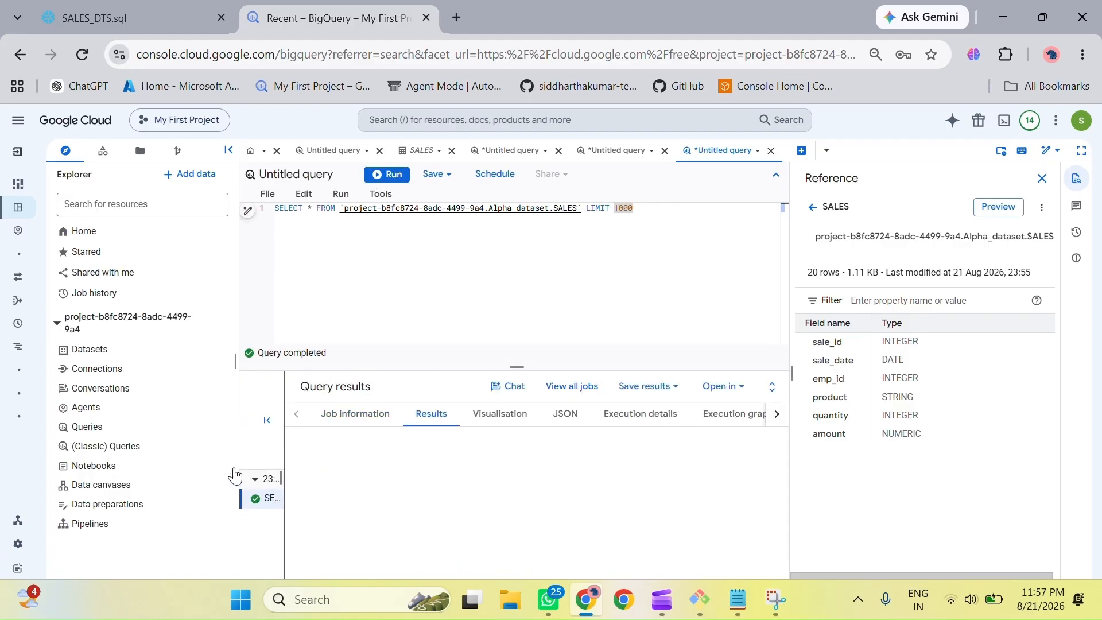
{"action": "scroll", "coordinate": [411, 511], "scroll_direction": "down", "scroll_amount": 4}
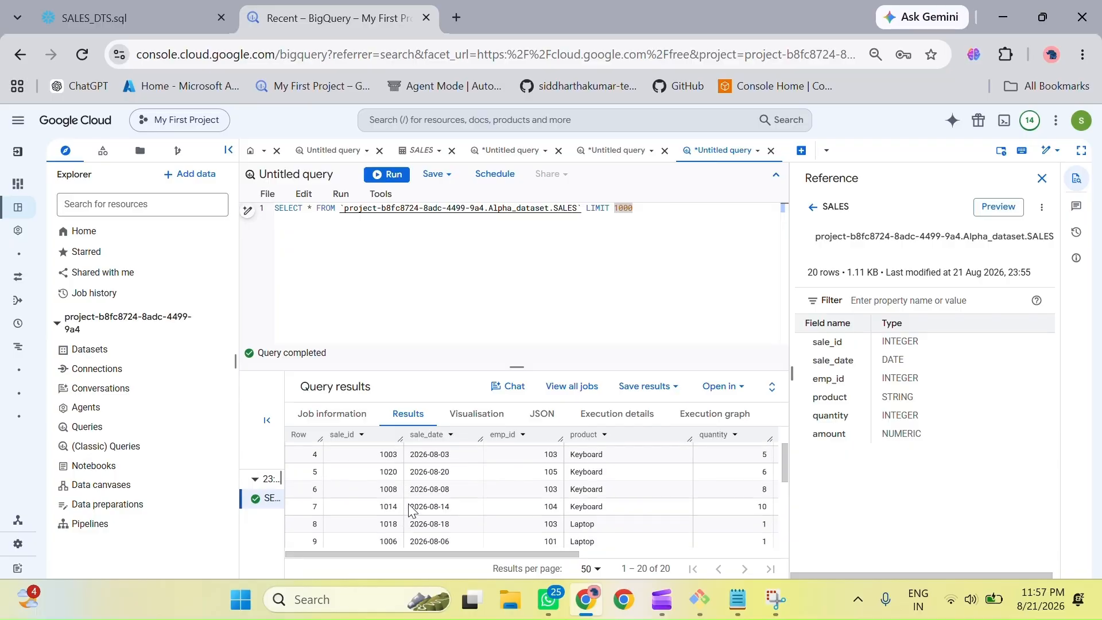
{"action": "scroll", "coordinate": [411, 510], "scroll_direction": "down", "scroll_amount": 1}
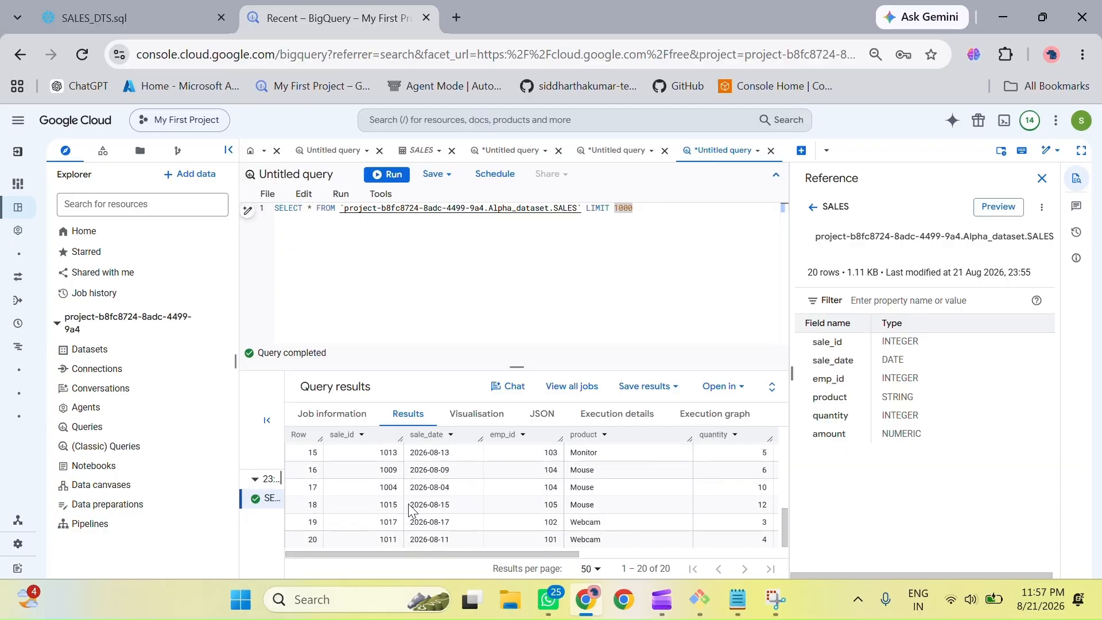
{"action": "scroll", "coordinate": [411, 510], "scroll_direction": "up", "scroll_amount": 5}
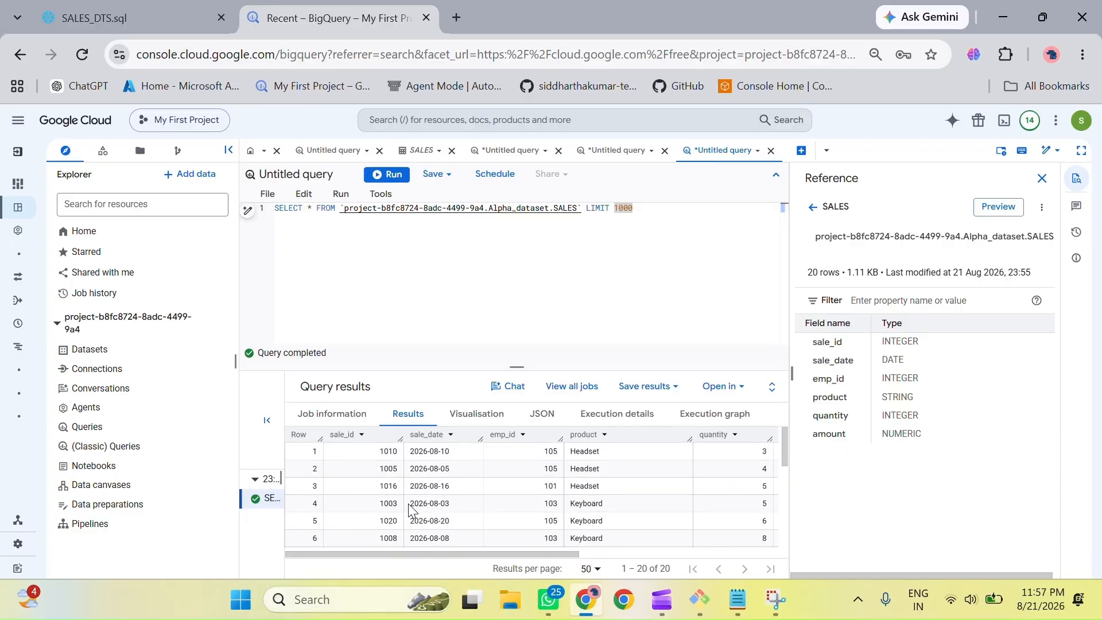